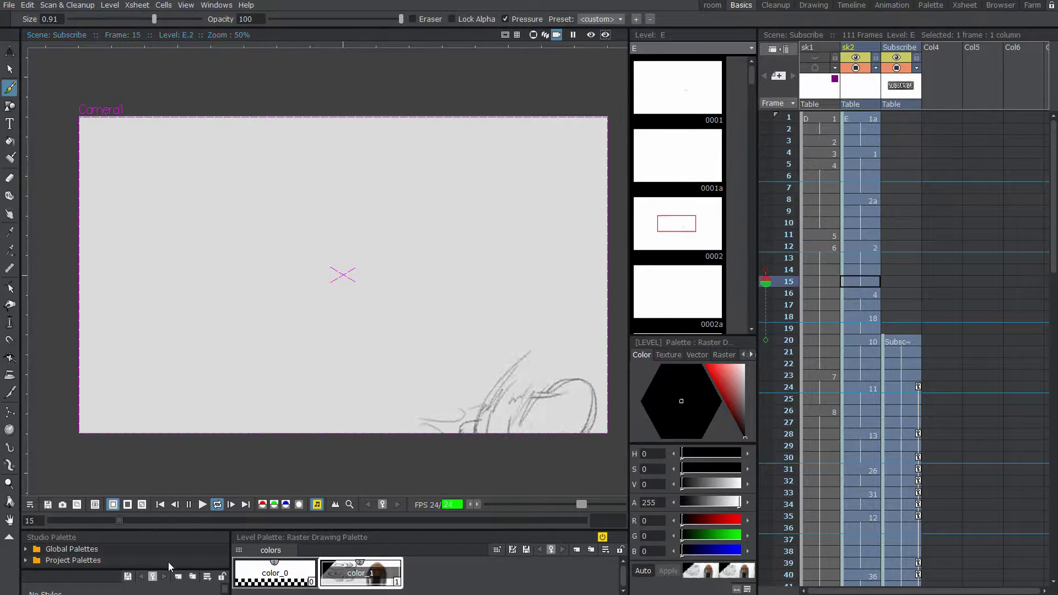
Create a new Toonz Vector Level named B in the first frame of the empty Col4 column.
{"action": "left_click", "coordinate": [189, 505]}
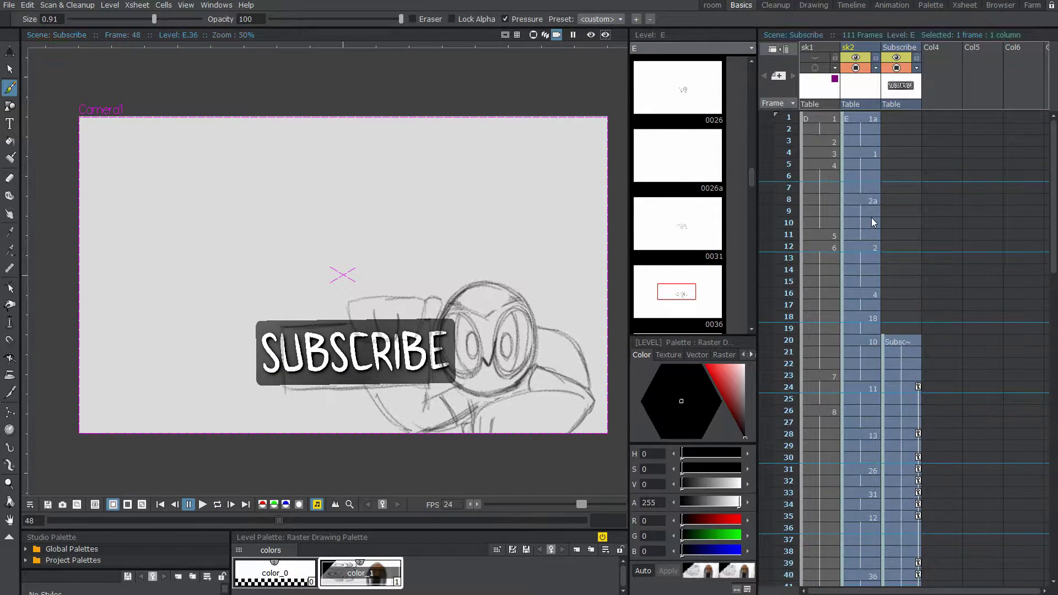
{"action": "left_click", "coordinate": [932, 116]}
{"action": "right_click", "coordinate": [932, 121]}
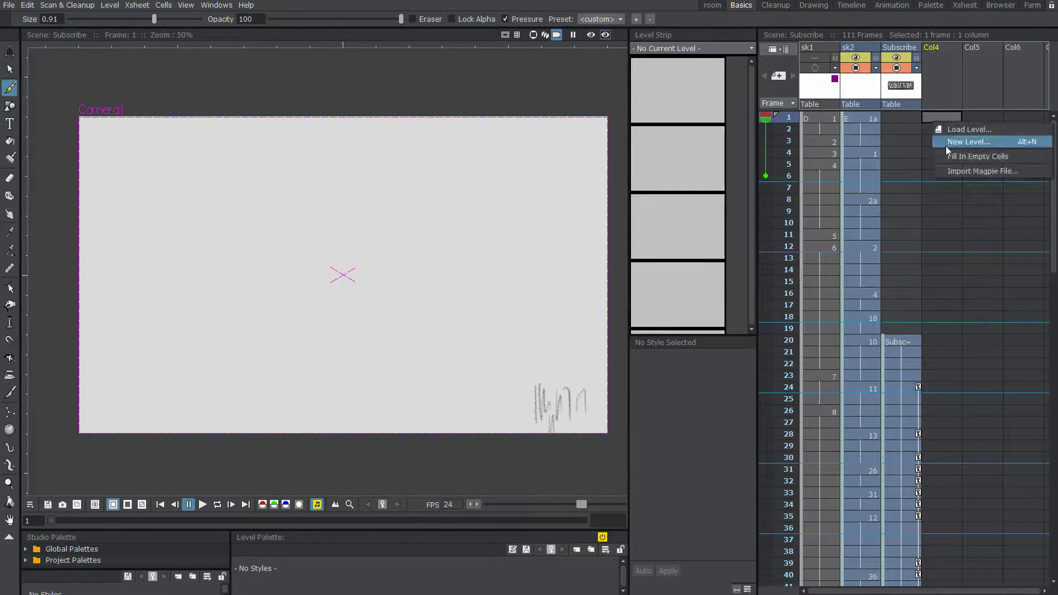
{"action": "left_click", "coordinate": [954, 144]}
{"action": "left_click", "coordinate": [631, 350]}
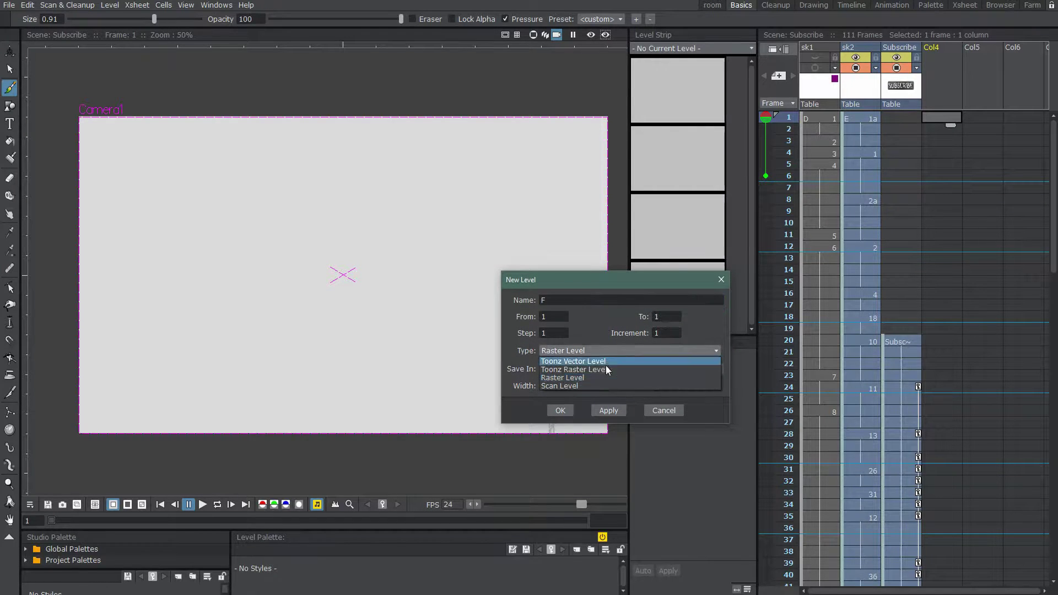
{"action": "left_click", "coordinate": [594, 362]}
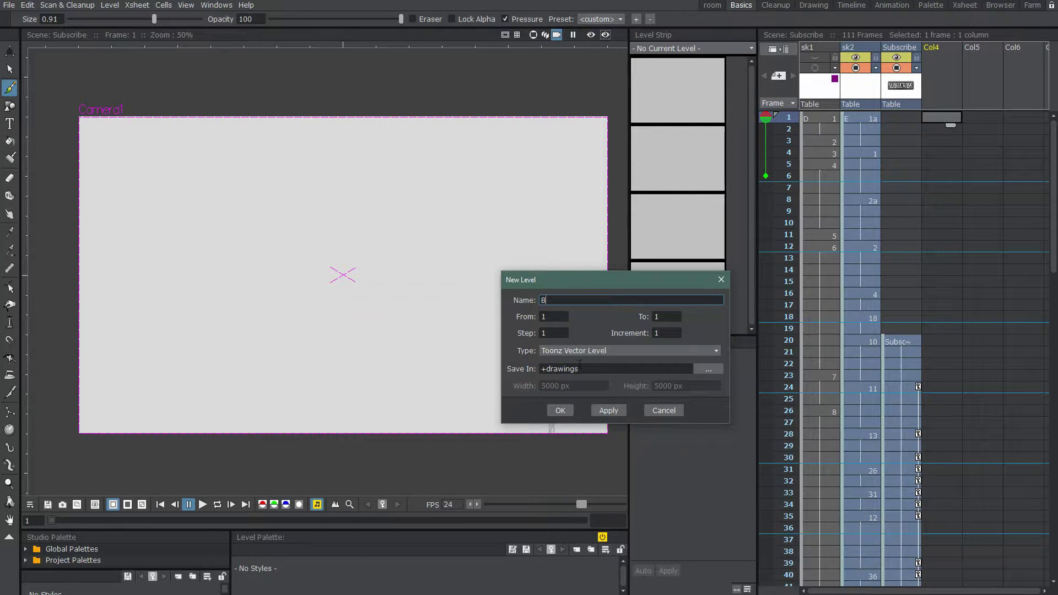
{"action": "left_click", "coordinate": [561, 411]}
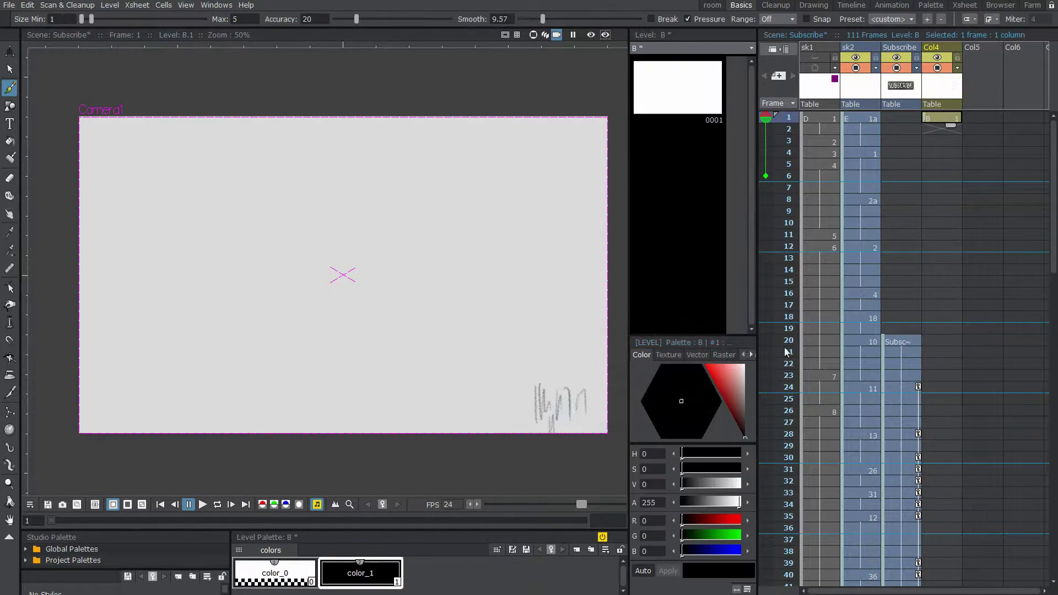
Examine the rough sketches in the sk2 column at frames 4, 8, 15 and 22.
{"action": "left_click", "coordinate": [874, 199]}
{"action": "left_click", "coordinate": [873, 282]}
{"action": "left_click", "coordinate": [872, 364]}
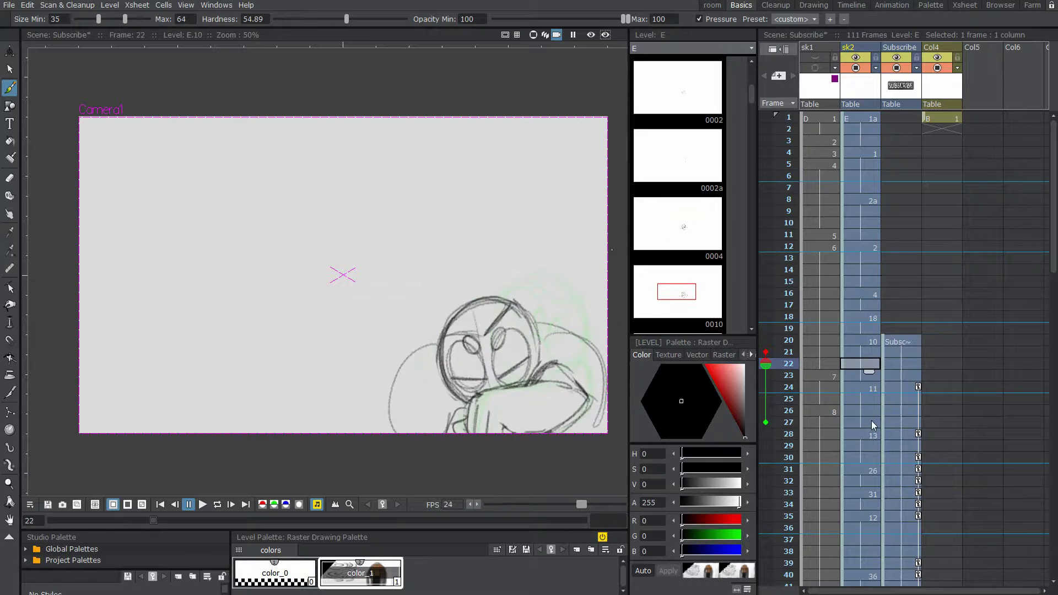
{"action": "scroll", "coordinate": [508, 332], "scroll_direction": "up", "scroll_amount": 2}
{"action": "scroll", "coordinate": [436, 295], "scroll_direction": "up", "scroll_amount": 1}
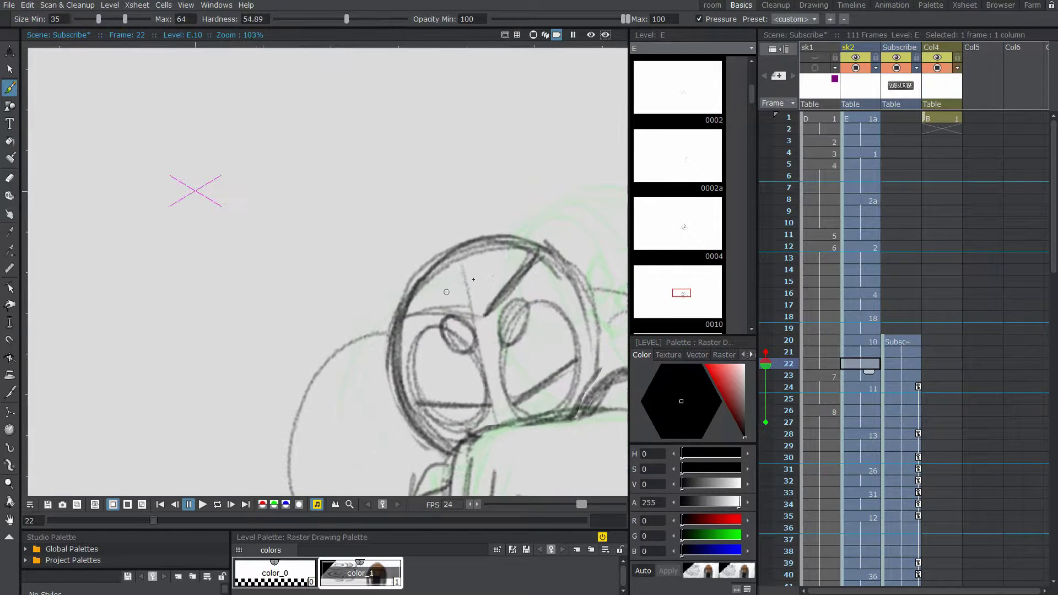
{"action": "left_click", "coordinate": [944, 118]}
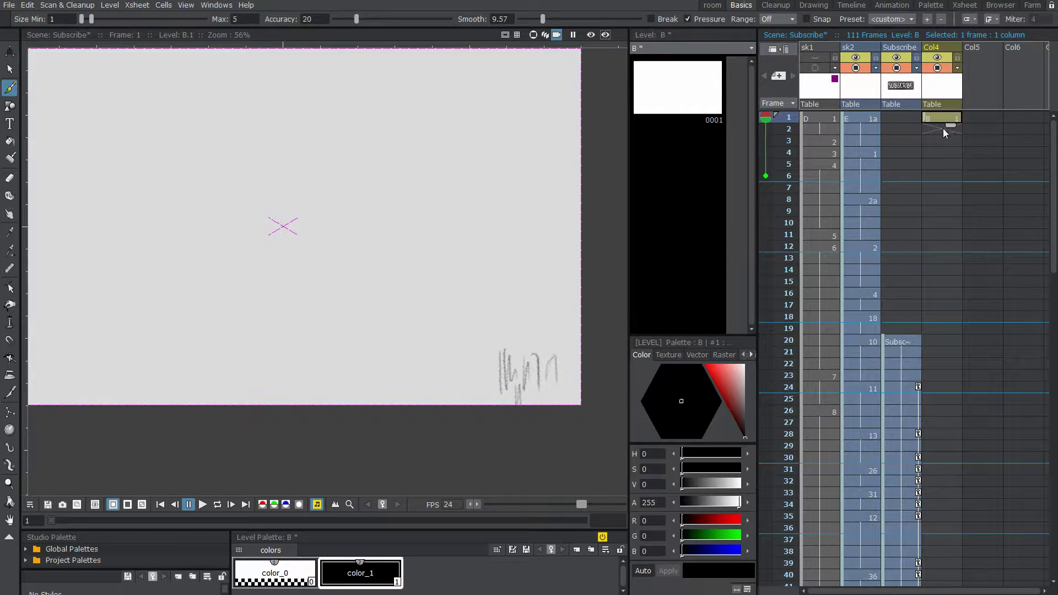
{"action": "left_click", "coordinate": [875, 153]}
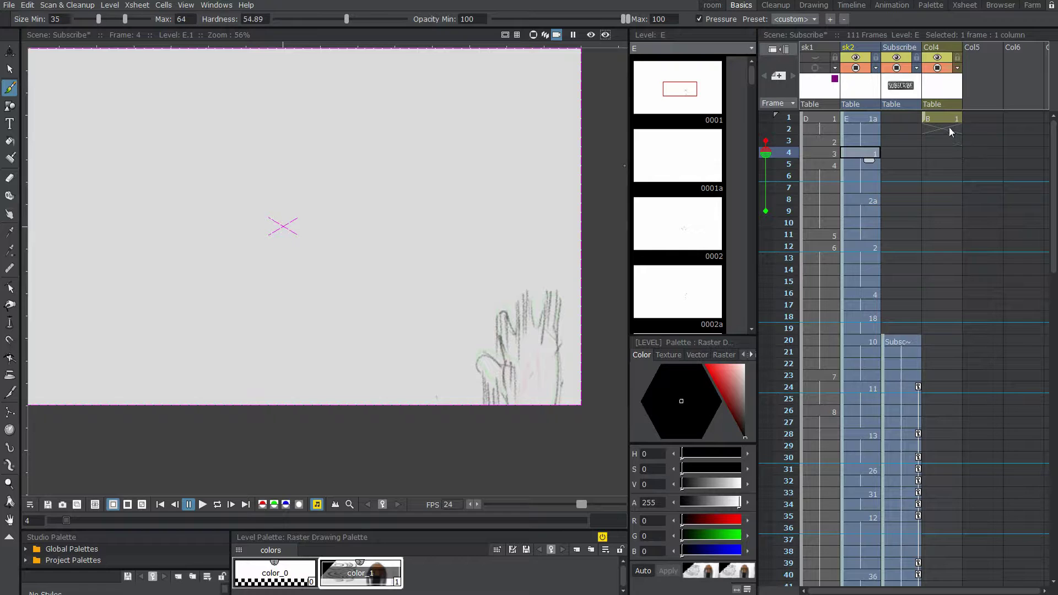
{"action": "left_click_drag", "start_coordinate": [540, 241], "coordinate": [507, 236]}
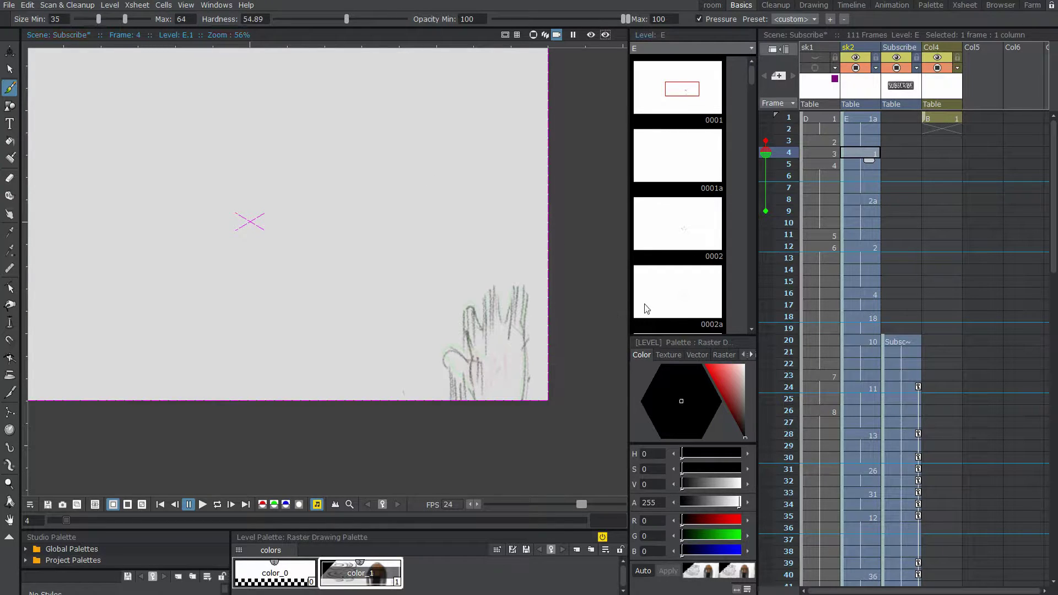
Extend drawing 1 of level B to frame 3, and show frame 4 in the camera stand view.
{"action": "left_click", "coordinate": [952, 122]}
{"action": "left_click_drag", "start_coordinate": [952, 127], "coordinate": [942, 156]}
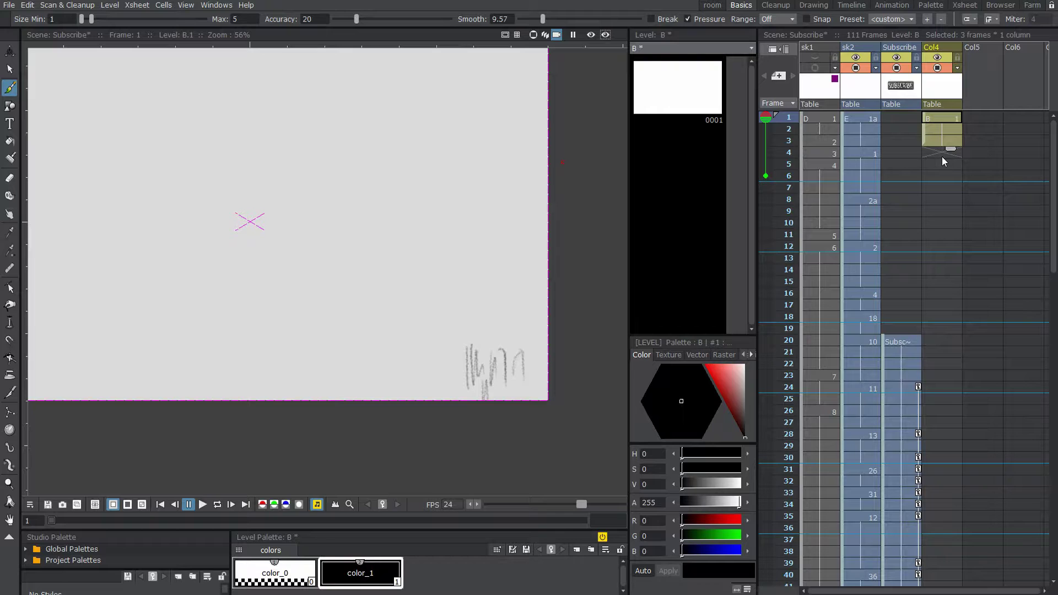
{"action": "left_click", "coordinate": [942, 156]}
{"action": "left_click", "coordinate": [532, 35]}
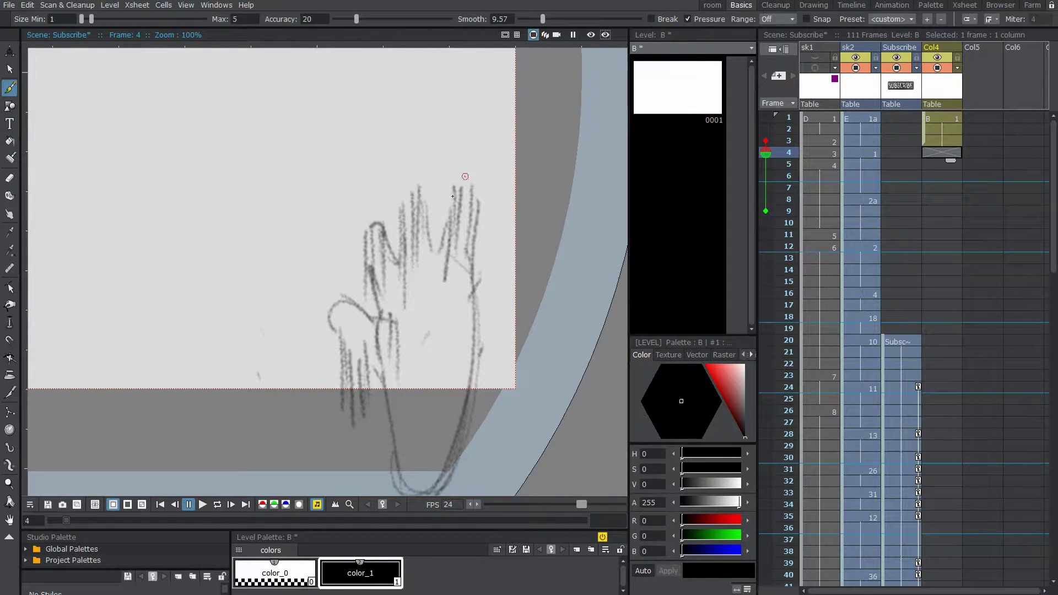
Ink the thumb of the sketched hand with the brush at frame 4 of Col4.
{"action": "left_click_drag", "start_coordinate": [347, 296], "coordinate": [329, 339]}
{"action": "key", "text": "ctrl+z"}
{"action": "mouse_move", "coordinate": [349, 300]}
{"action": "left_mouse_down"}
{"action": "mouse_move", "coordinate": [330, 320]}
{"action": "mouse_move", "coordinate": [401, 407]}
{"action": "left_mouse_up"}
{"action": "key", "text": "ctrl+z"}
{"action": "mouse_move", "coordinate": [349, 302]}
{"action": "left_mouse_down"}
{"action": "mouse_move", "coordinate": [331, 319]}
{"action": "mouse_move", "coordinate": [382, 397]}
{"action": "left_mouse_up"}
{"action": "left_click_drag", "start_coordinate": [409, 253], "coordinate": [415, 302]}
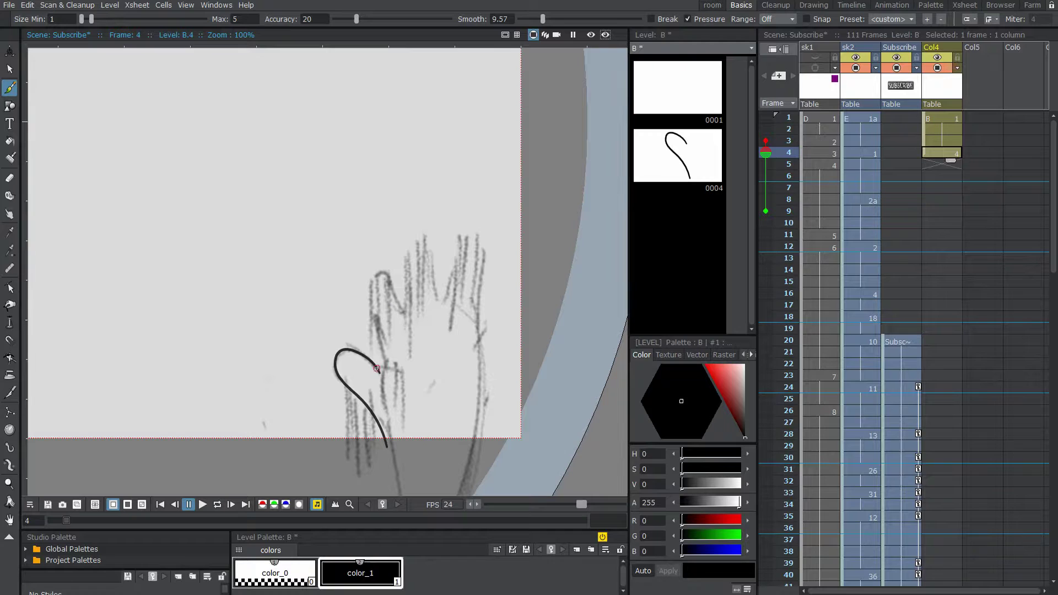
Ink the fingers over the hand sketch at frame 4, undoing strokes that miss the rough lines.
{"action": "left_click_drag", "start_coordinate": [378, 371], "coordinate": [378, 272]}
{"action": "key", "text": "ctrl+z"}
{"action": "mouse_move", "coordinate": [375, 317]}
{"action": "left_mouse_down"}
{"action": "mouse_move", "coordinate": [377, 368]}
{"action": "mouse_move", "coordinate": [380, 279]}
{"action": "mouse_move", "coordinate": [402, 310]}
{"action": "mouse_move", "coordinate": [421, 247]}
{"action": "mouse_move", "coordinate": [441, 295]}
{"action": "mouse_move", "coordinate": [433, 253]}
{"action": "mouse_move", "coordinate": [441, 303]}
{"action": "mouse_move", "coordinate": [476, 242]}
{"action": "mouse_move", "coordinate": [478, 346]}
{"action": "mouse_move", "coordinate": [436, 250]}
{"action": "left_mouse_up"}
{"action": "key", "text": "ctrl+z"}
{"action": "key", "text": "ctrl+z"}
{"action": "key", "text": "ctrl+z"}
{"action": "key", "text": "ctrl+z"}
{"action": "key", "text": "ctrl+z"}
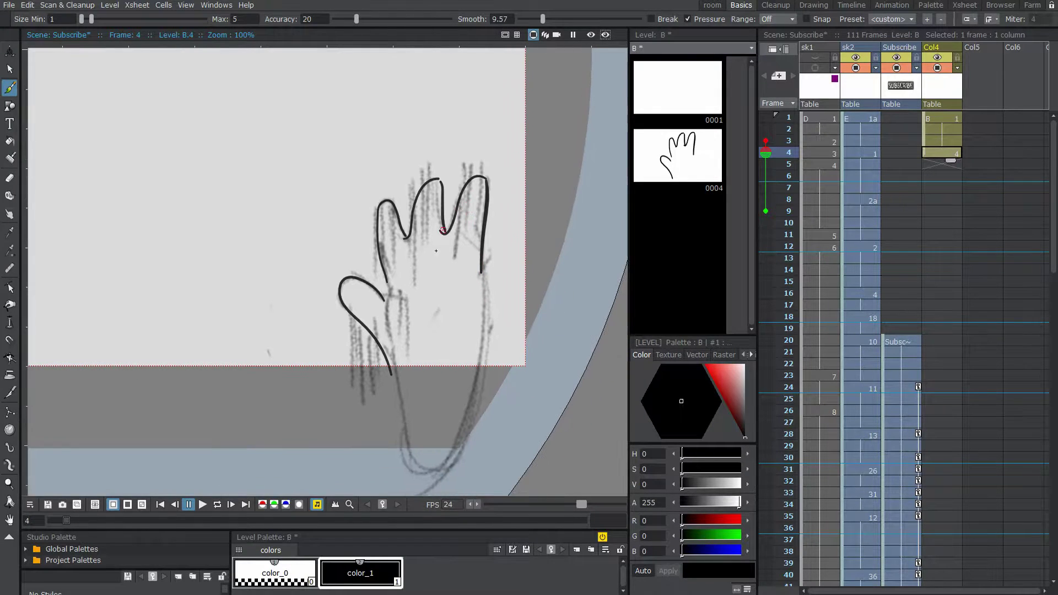
Ink the palm and wrist outline at frame 4, joining the last finger to the thumb's base.
{"action": "mouse_move", "coordinate": [479, 312]}
{"action": "left_mouse_down"}
{"action": "mouse_move", "coordinate": [481, 271]}
{"action": "mouse_move", "coordinate": [464, 433]}
{"action": "mouse_move", "coordinate": [392, 368]}
{"action": "left_mouse_up"}
{"action": "key", "text": "ctrl+z"}
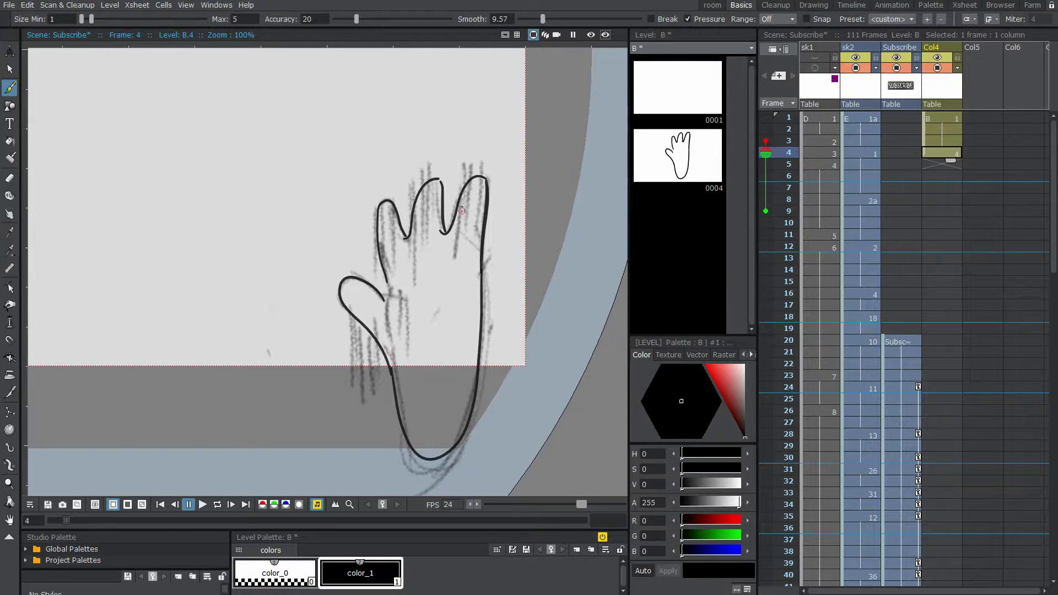
{"action": "scroll", "coordinate": [462, 210], "scroll_direction": "up", "scroll_amount": 1}
{"action": "scroll", "coordinate": [469, 226], "scroll_direction": "down", "scroll_amount": 2}
Reshape the thumb stroke at frame 4 with the Control Point Editor, adjusting its points and handles.
{"action": "key", "text": "e"}
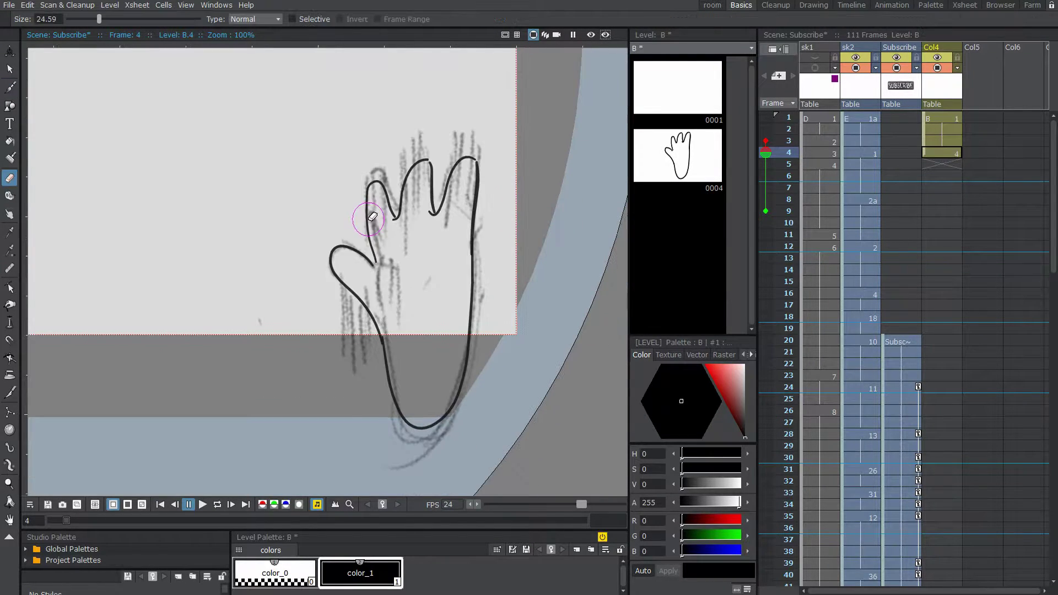
{"action": "left_click", "coordinate": [11, 289]}
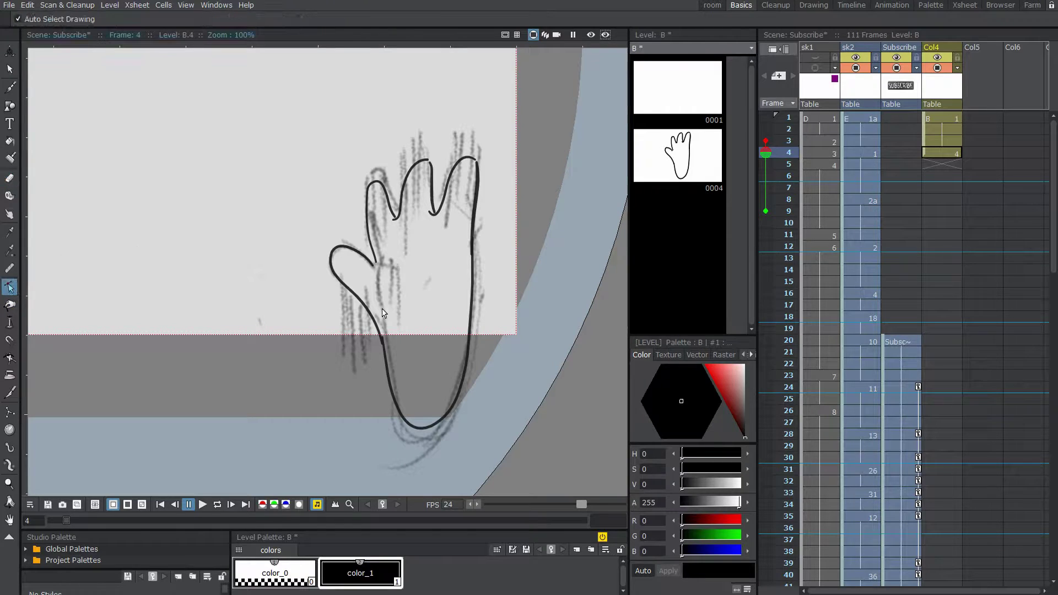
{"action": "left_click", "coordinate": [371, 317]}
{"action": "left_click_drag", "start_coordinate": [383, 346], "coordinate": [385, 348]}
{"action": "mouse_move", "coordinate": [356, 294]}
{"action": "left_mouse_down"}
{"action": "mouse_move", "coordinate": [365, 311]}
{"action": "mouse_move", "coordinate": [352, 294]}
{"action": "left_mouse_up"}
{"action": "left_click_drag", "start_coordinate": [339, 242], "coordinate": [337, 238]}
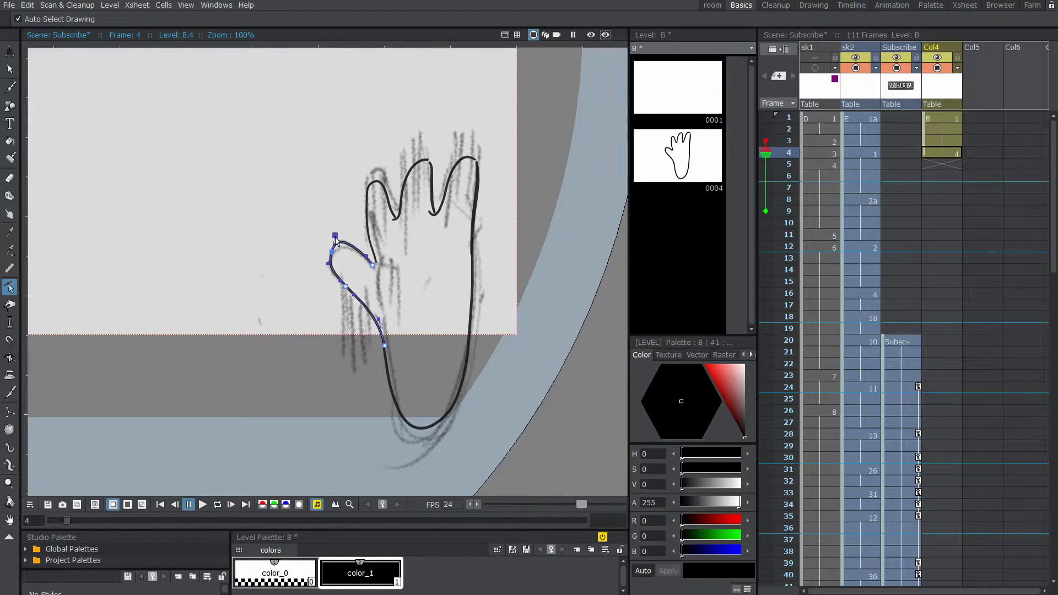
{"action": "left_click", "coordinate": [329, 264]}
{"action": "mouse_move", "coordinate": [327, 265]}
{"action": "left_mouse_down"}
{"action": "mouse_move", "coordinate": [379, 274]}
{"action": "mouse_move", "coordinate": [354, 302]}
{"action": "left_mouse_up"}
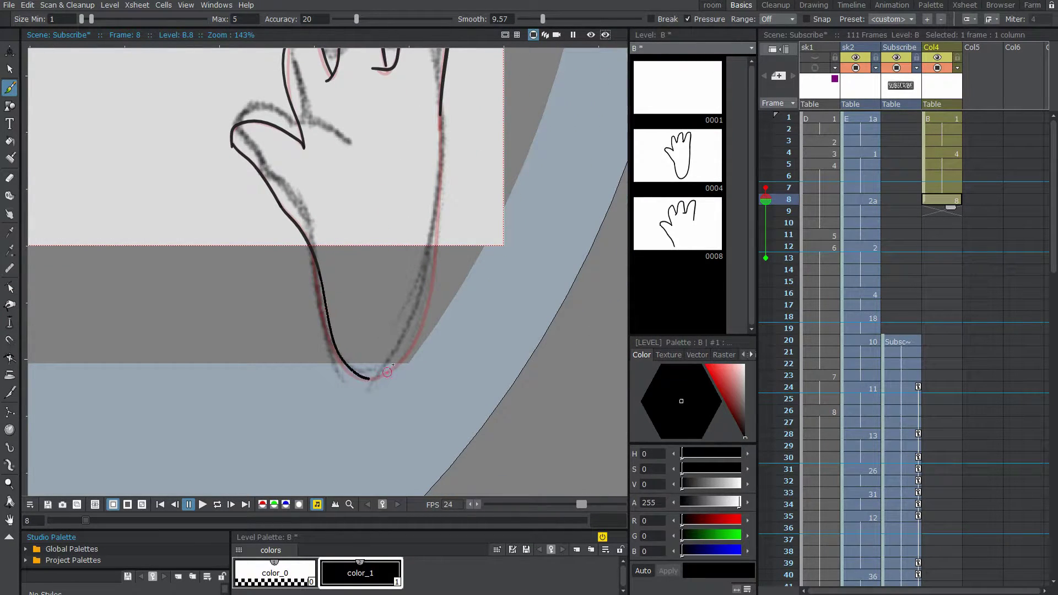
Complete the palm outline of the hand at frame 8 and adjust its end point beside the outer finger.
{"action": "mouse_move", "coordinate": [440, 222]}
{"action": "left_mouse_down"}
{"action": "mouse_move", "coordinate": [441, 110]}
{"action": "mouse_move", "coordinate": [400, 182]}
{"action": "left_mouse_up"}
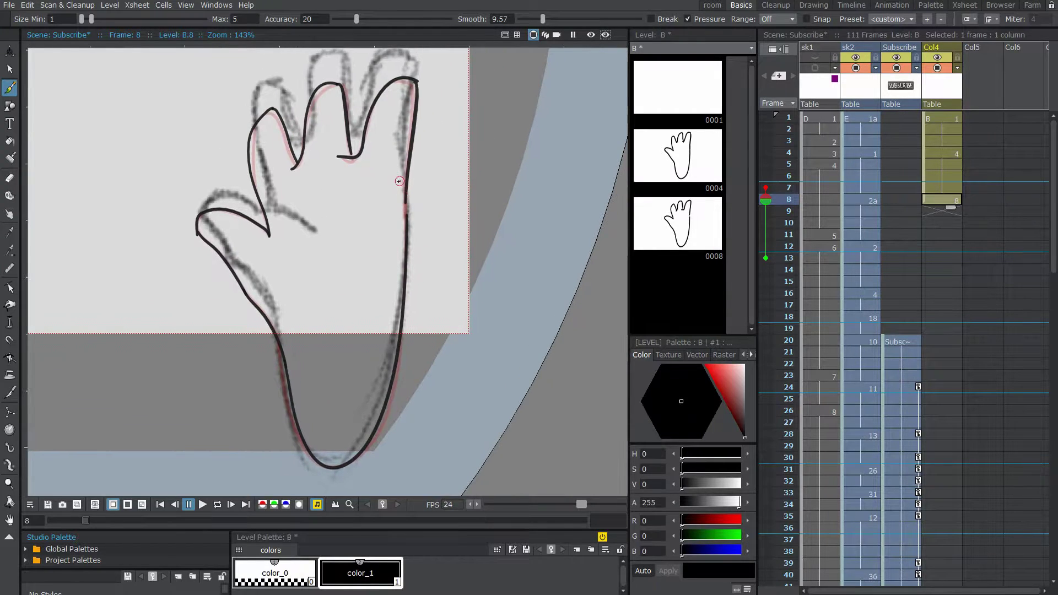
{"action": "key", "text": "c"}
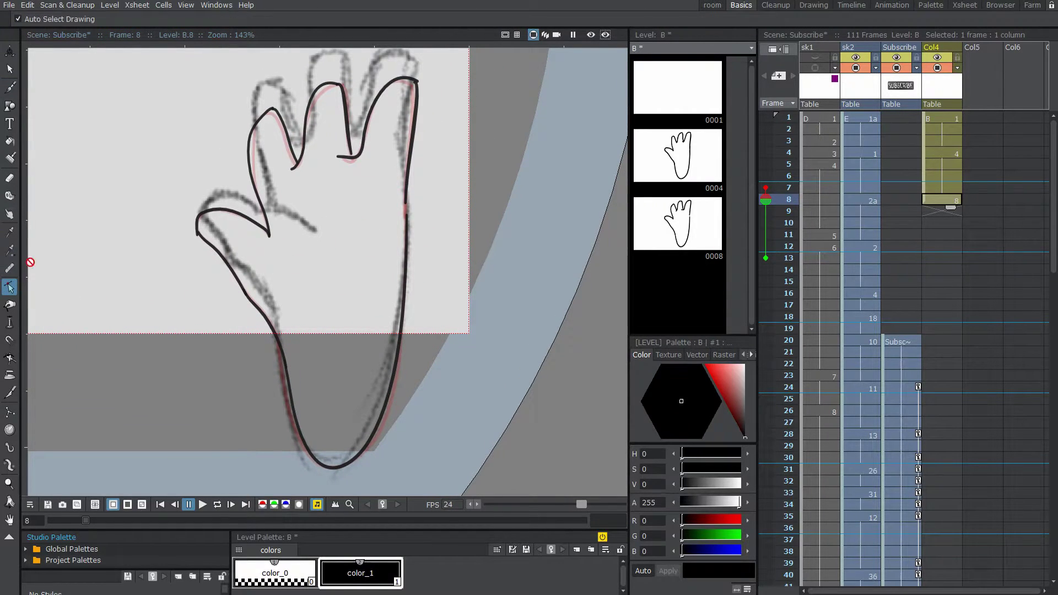
{"action": "left_click", "coordinate": [408, 225]}
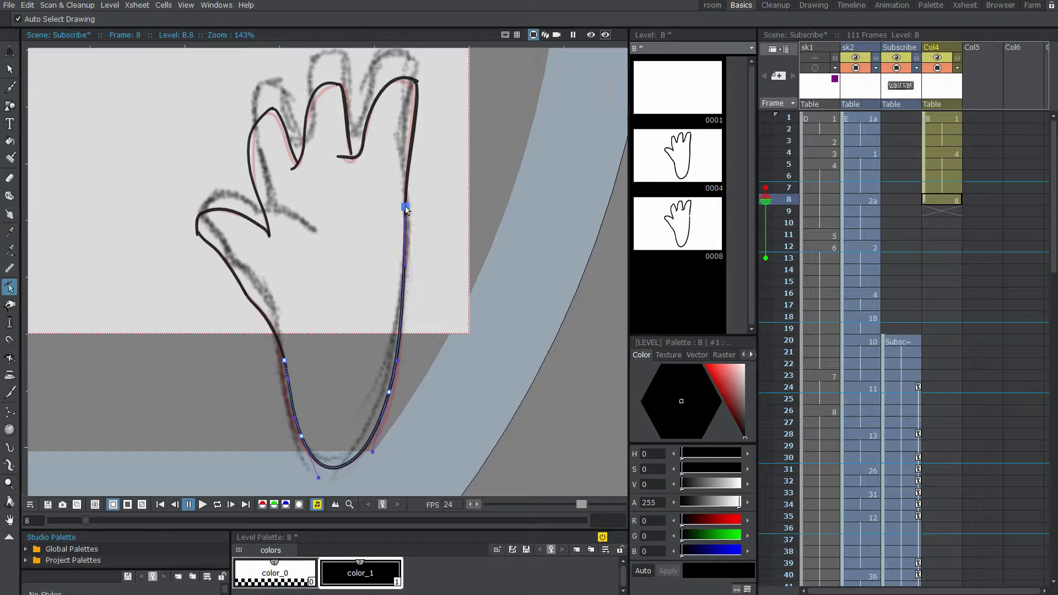
{"action": "left_click_drag", "start_coordinate": [439, 98], "coordinate": [449, 138]}
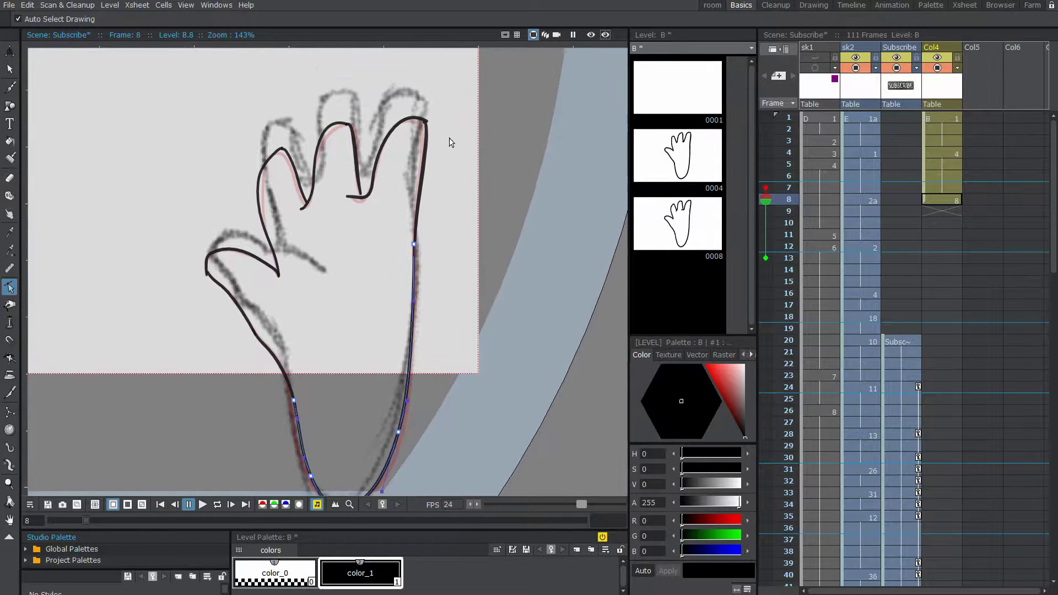
{"action": "left_click", "coordinate": [472, 144]}
{"action": "key", "text": "Up"}
{"action": "key", "text": "Down"}
Select the whole inked hand at frame 8 and move it up to the height of the sketched fingers.
{"action": "mouse_move", "coordinate": [384, 186]}
{"action": "left_mouse_down"}
{"action": "mouse_move", "coordinate": [399, 151]}
{"action": "mouse_move", "coordinate": [430, 219]}
{"action": "mouse_move", "coordinate": [114, 448]}
{"action": "mouse_move", "coordinate": [475, 146]}
{"action": "left_mouse_up"}
{"action": "left_click", "coordinate": [10, 69]}
{"action": "left_click", "coordinate": [442, 243]}
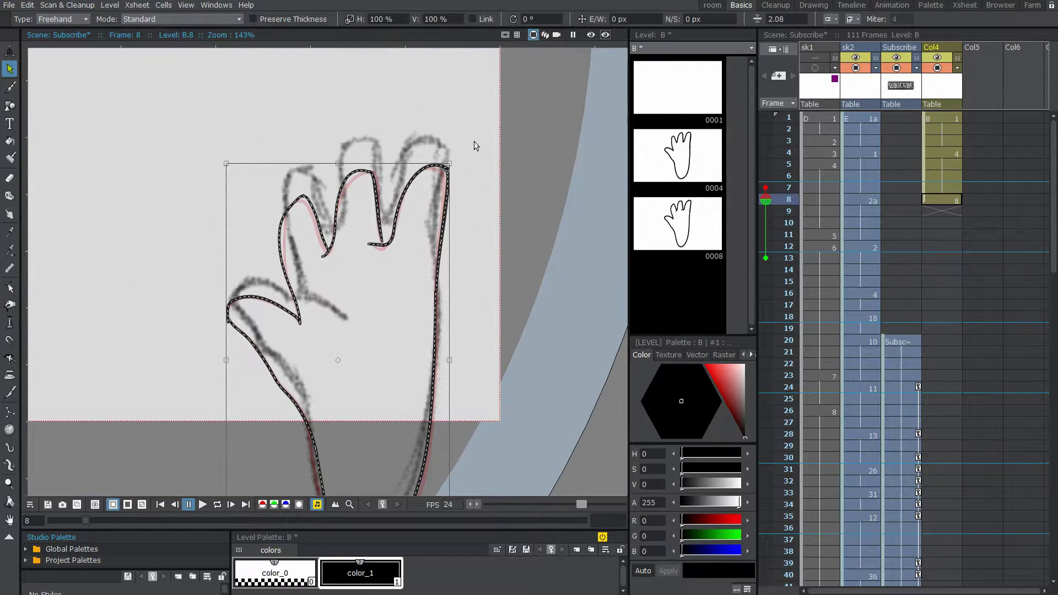
{"action": "left_click_drag", "start_coordinate": [444, 223], "coordinate": [444, 186]}
Flip through the first frames of Col4 to check the hand's motion.
{"action": "left_click", "coordinate": [946, 175]}
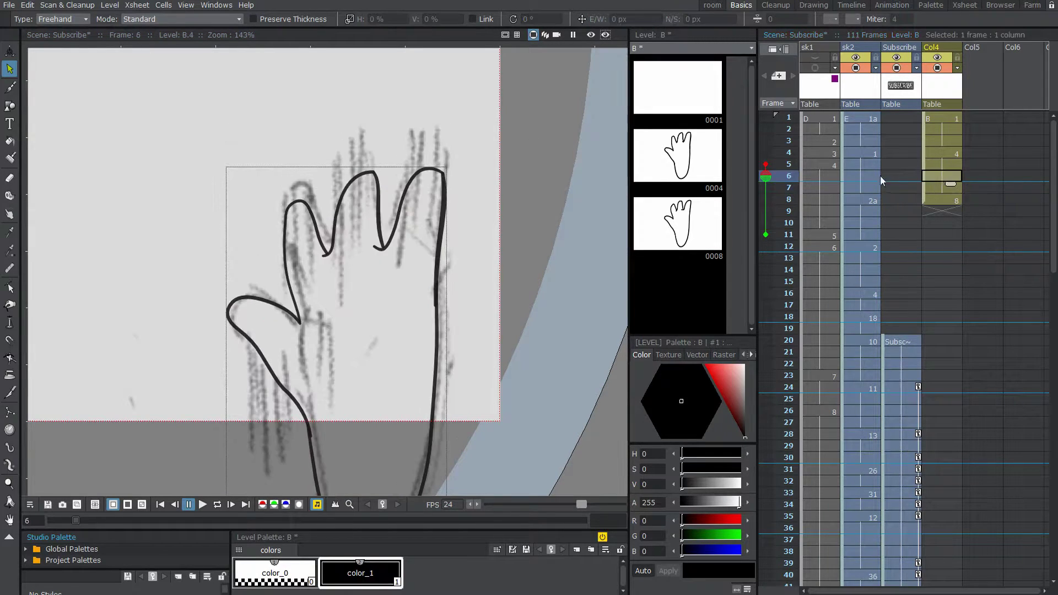
{"action": "key", "text": "Up"}
{"action": "key", "text": "Up"}
{"action": "key", "text": "Up"}
{"action": "key", "text": "Up"}
{"action": "key", "text": "Down"}
{"action": "key", "text": "Down"}
{"action": "key", "text": "Down"}
{"action": "key", "text": "Down"}
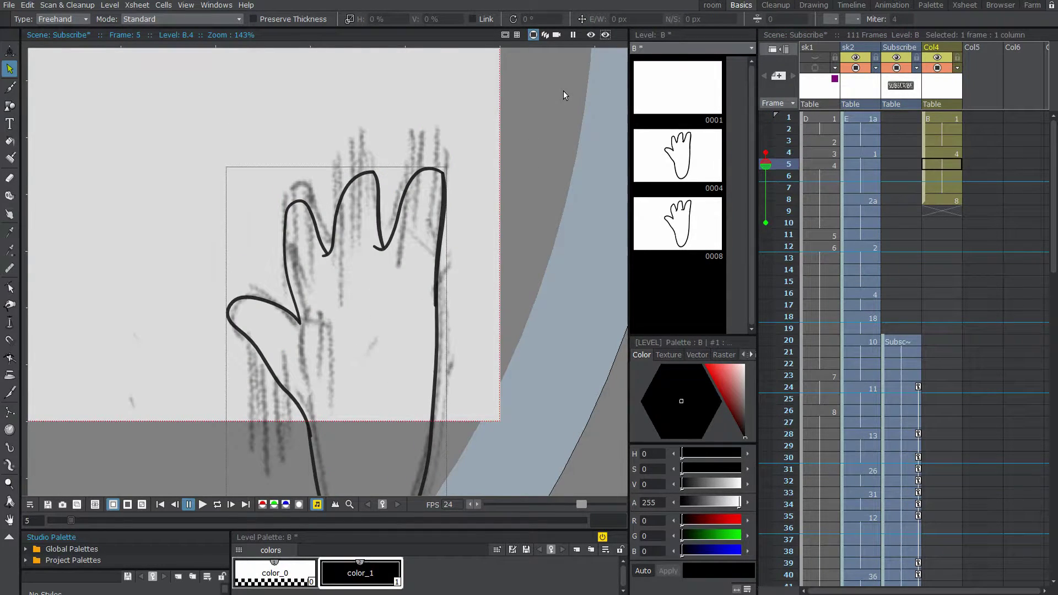
Extend drawing 8 in Col4 to frame 11 and go to the empty frame 12.
{"action": "left_click", "coordinate": [950, 202]}
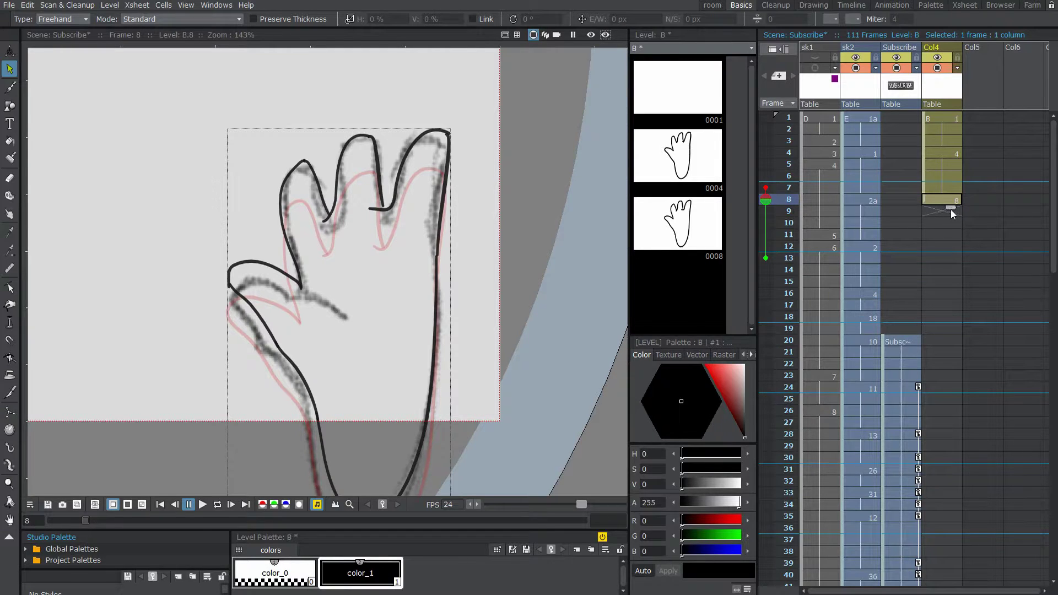
{"action": "left_click", "coordinate": [951, 245]}
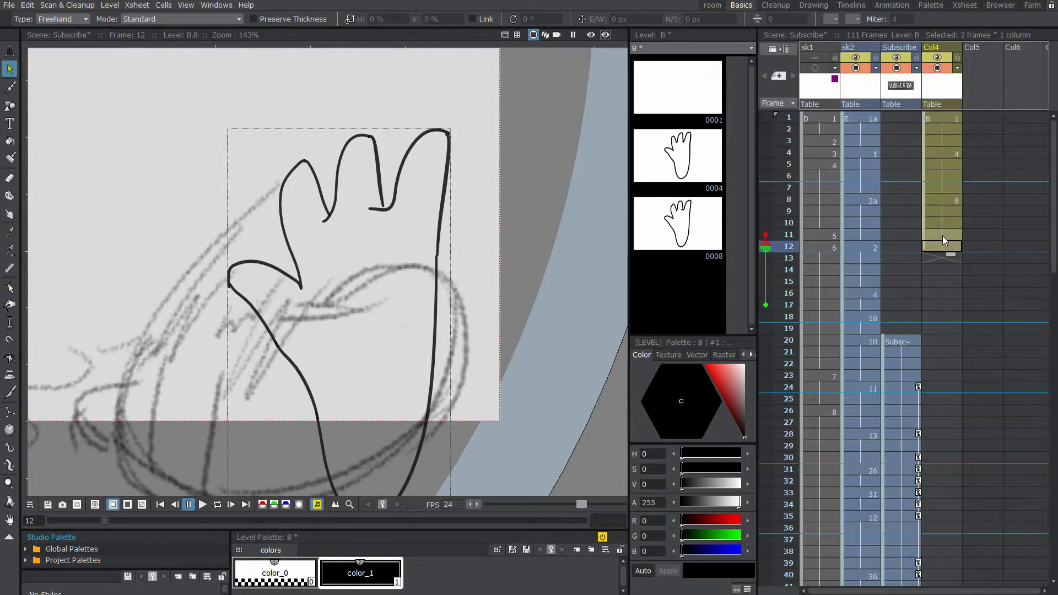
{"action": "scroll", "coordinate": [563, 402], "scroll_direction": "up", "scroll_amount": 1}
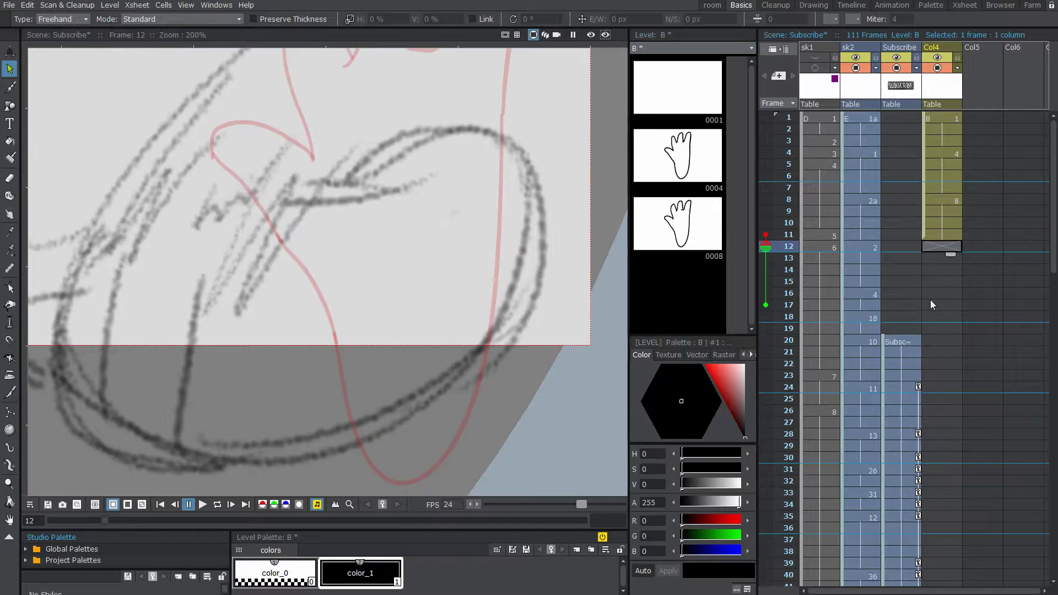
{"action": "scroll", "coordinate": [504, 366], "scroll_direction": "down", "scroll_amount": 2}
Ink the curled hand at frame 12 over the sketch, with its outer contour, two finger lines and small tip.
{"action": "key", "text": "b"}
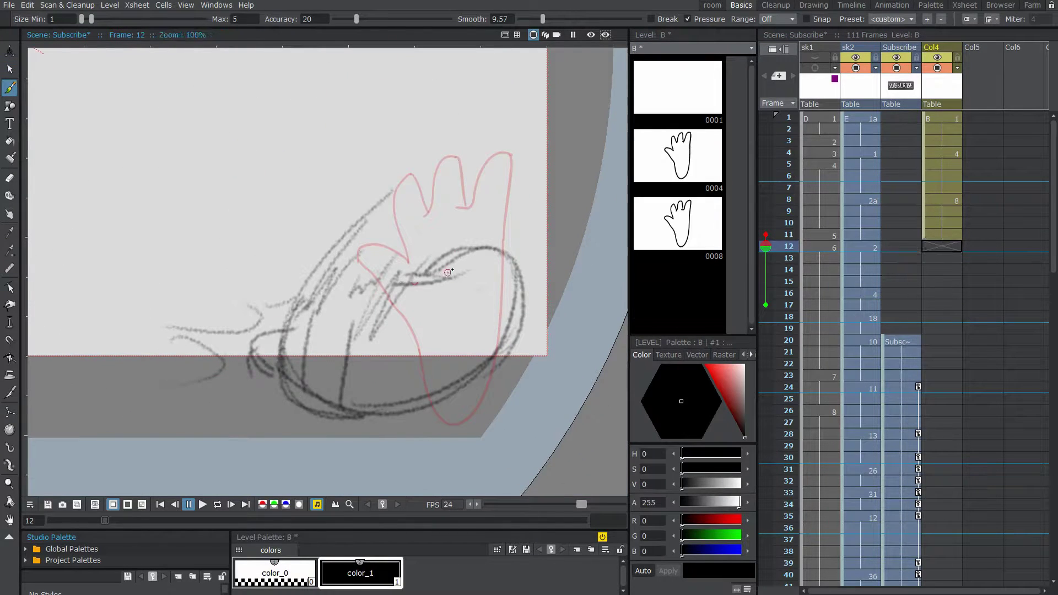
{"action": "mouse_move", "coordinate": [447, 272]}
{"action": "left_mouse_down"}
{"action": "mouse_move", "coordinate": [513, 341]}
{"action": "mouse_move", "coordinate": [502, 267]}
{"action": "left_mouse_up"}
{"action": "mouse_move", "coordinate": [323, 315]}
{"action": "left_mouse_down"}
{"action": "mouse_move", "coordinate": [317, 392]}
{"action": "mouse_move", "coordinate": [364, 314]}
{"action": "left_mouse_up"}
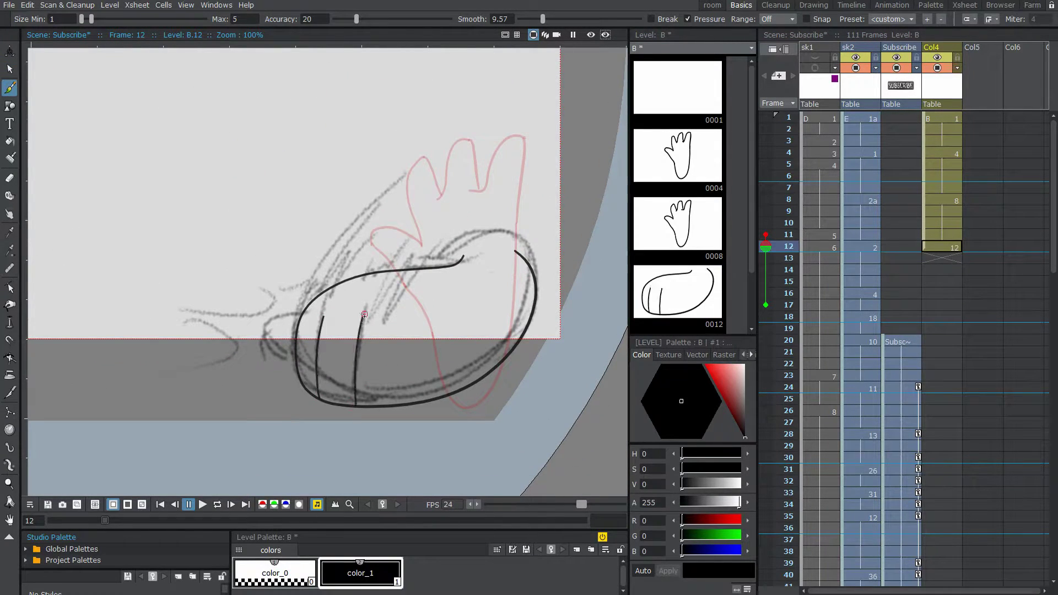
{"action": "left_click_drag", "start_coordinate": [270, 321], "coordinate": [296, 358]}
{"action": "mouse_move", "coordinate": [402, 287]}
{"action": "left_mouse_down"}
{"action": "mouse_move", "coordinate": [385, 297]}
{"action": "mouse_move", "coordinate": [498, 262]}
{"action": "left_mouse_up"}
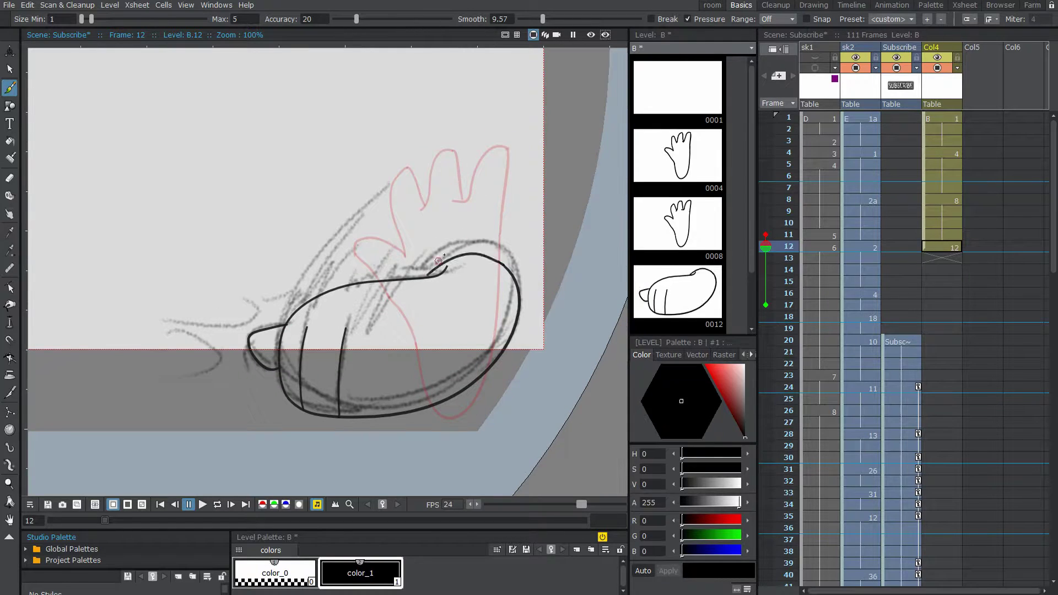
Reshape the top line and rounded rear contour of the curled hand at frame 12 with the Control Point Editor.
{"action": "left_click_drag", "start_coordinate": [433, 222], "coordinate": [368, 232]}
{"action": "key", "text": "c"}
{"action": "left_click", "coordinate": [382, 278]}
{"action": "left_click_drag", "start_coordinate": [383, 277], "coordinate": [419, 279]}
{"action": "left_click", "coordinate": [433, 228]}
{"action": "left_click", "coordinate": [455, 317]}
{"action": "mouse_move", "coordinate": [454, 324]}
{"action": "left_mouse_down"}
{"action": "mouse_move", "coordinate": [457, 302]}
{"action": "mouse_move", "coordinate": [443, 283]}
{"action": "mouse_move", "coordinate": [461, 317]}
{"action": "mouse_move", "coordinate": [508, 347]}
{"action": "left_mouse_up"}
{"action": "left_click", "coordinate": [441, 276]}
{"action": "left_click", "coordinate": [462, 309]}
{"action": "left_click", "coordinate": [475, 324]}
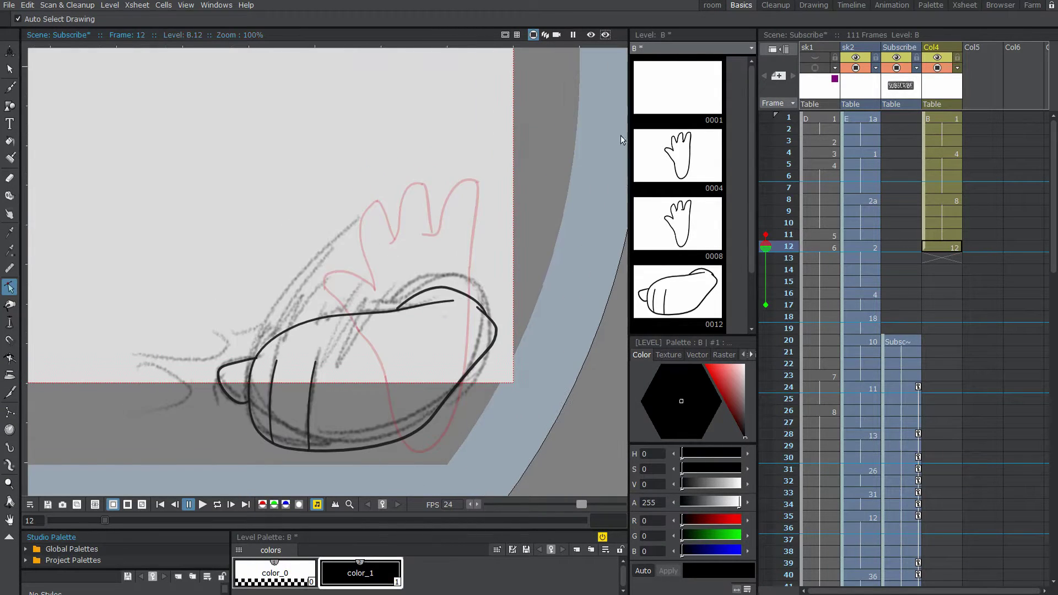
{"action": "left_click_drag", "start_coordinate": [506, 391], "coordinate": [520, 424]}
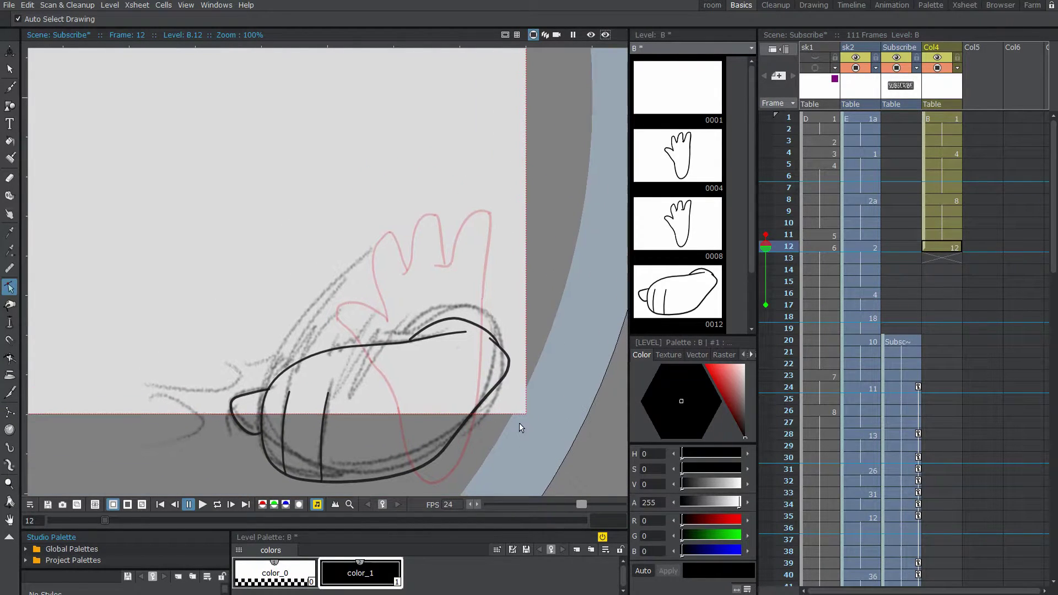
Extend drawing 12 in Col4 to frame 15 and go to the empty frame 16.
{"action": "left_click", "coordinate": [950, 258]}
{"action": "left_click", "coordinate": [947, 246]}
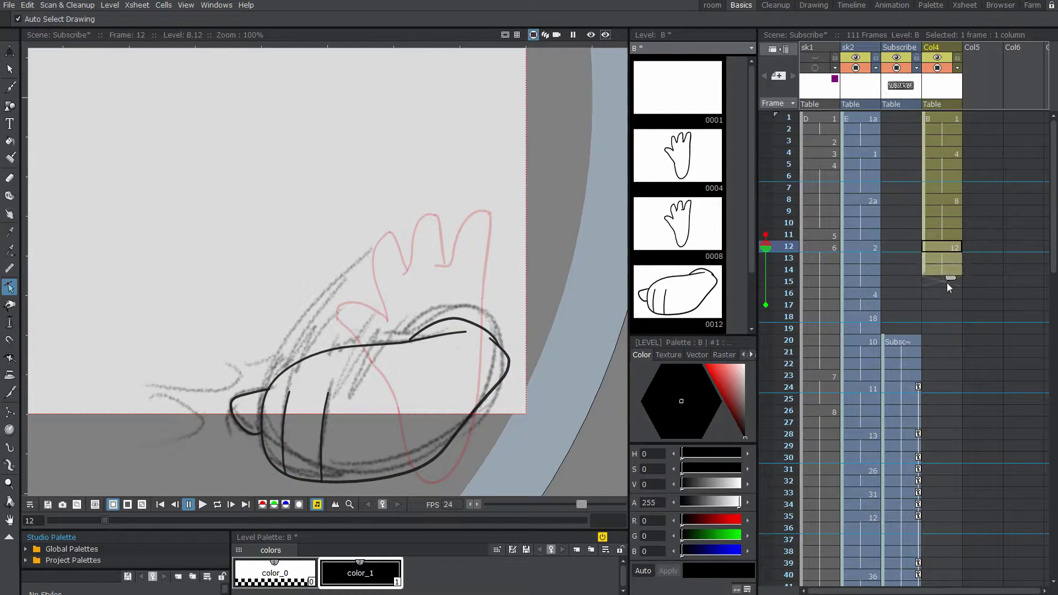
{"action": "left_click_drag", "start_coordinate": [947, 282], "coordinate": [945, 289]}
{"action": "left_click", "coordinate": [927, 295]}
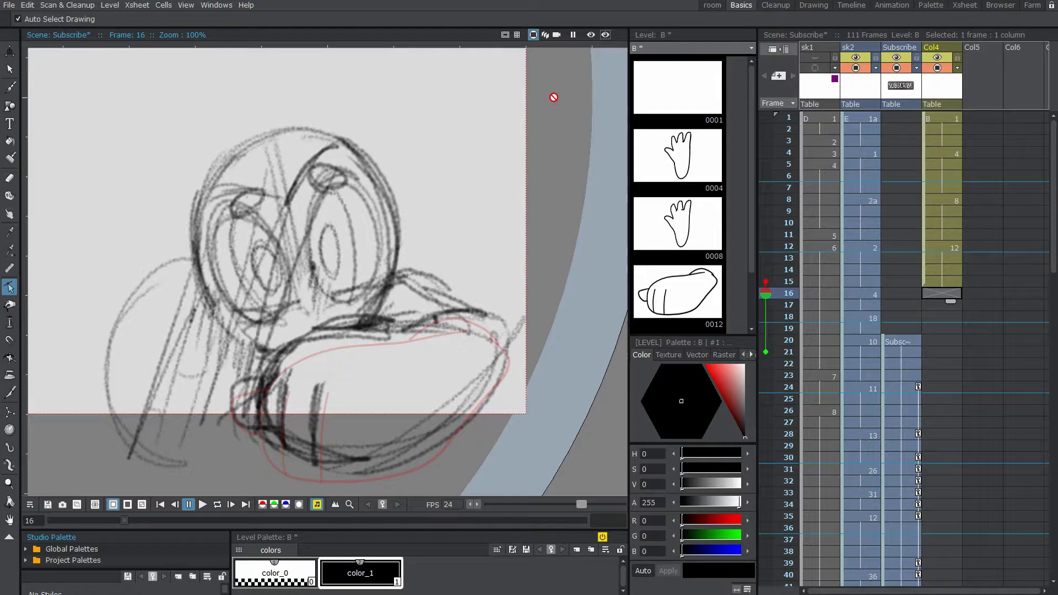
Ink the small oval at the top of the right eye at frame 16 with the Brush tool.
{"action": "mouse_move", "coordinate": [428, 162]}
{"action": "left_mouse_down"}
{"action": "mouse_move", "coordinate": [449, 166]}
{"action": "mouse_move", "coordinate": [483, 112]}
{"action": "left_mouse_up"}
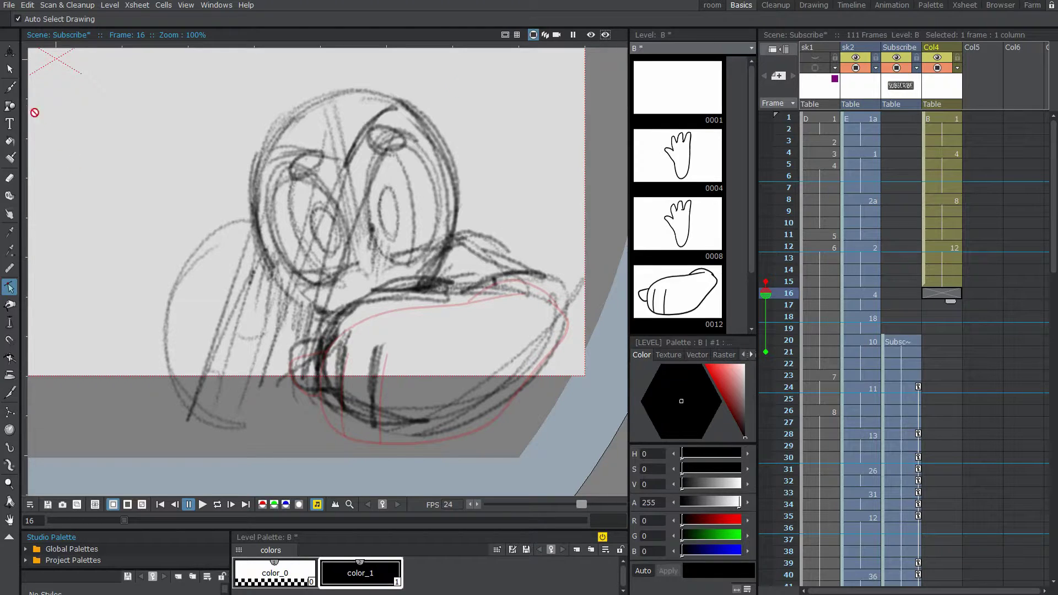
{"action": "left_click", "coordinate": [9, 91]}
{"action": "scroll", "coordinate": [353, 98], "scroll_direction": "up", "scroll_amount": 2}
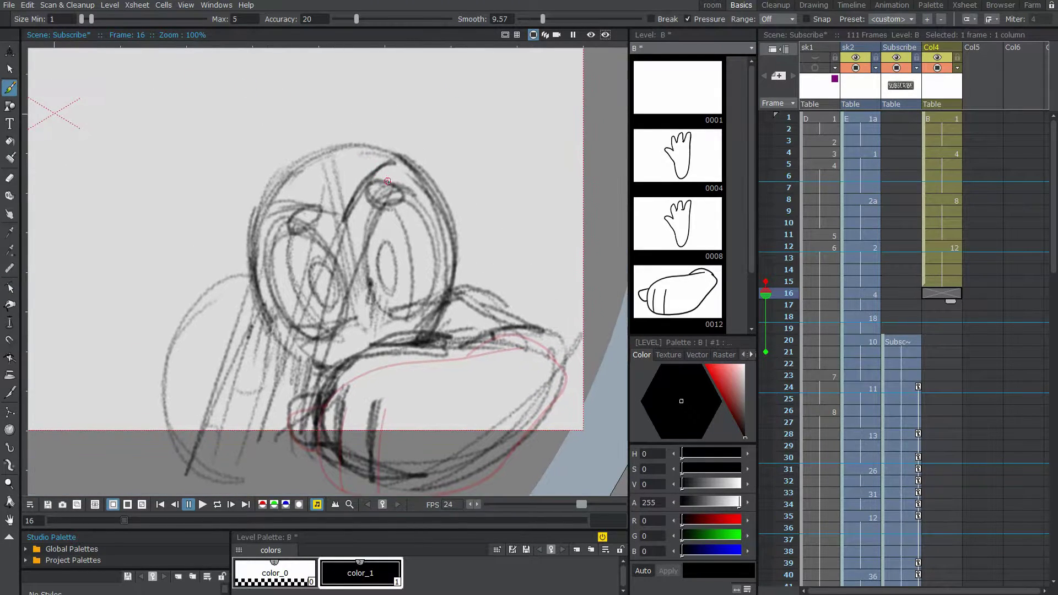
{"action": "left_click_drag", "start_coordinate": [386, 184], "coordinate": [383, 180]}
{"action": "scroll", "coordinate": [447, 148], "scroll_direction": "up", "scroll_amount": 1}
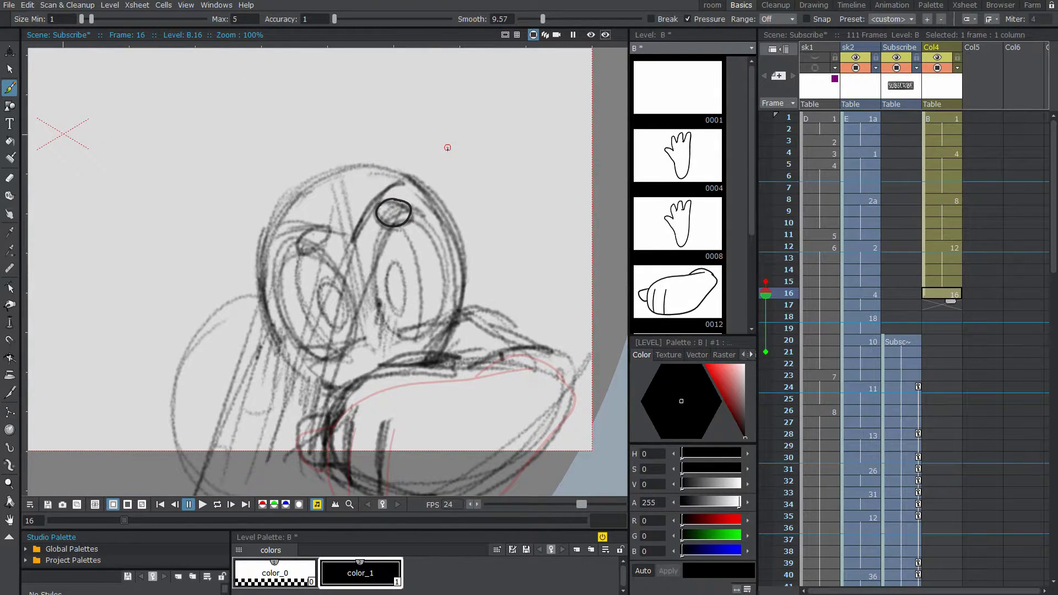
Test scribbled strokes above the head at brush Accuracy 1 and 100, undoing each stroke and saving the scene along the way.
{"action": "scroll", "coordinate": [424, 92], "scroll_direction": "up", "scroll_amount": 1}
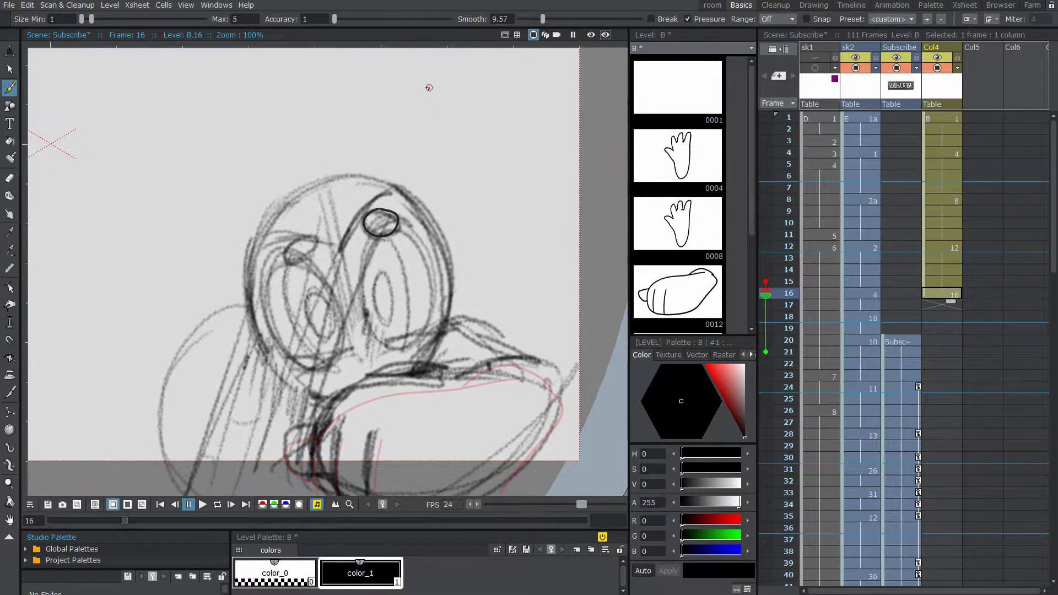
{"action": "mouse_move", "coordinate": [428, 87]}
{"action": "left_mouse_down"}
{"action": "mouse_move", "coordinate": [492, 130]}
{"action": "mouse_move", "coordinate": [484, 241]}
{"action": "left_mouse_up"}
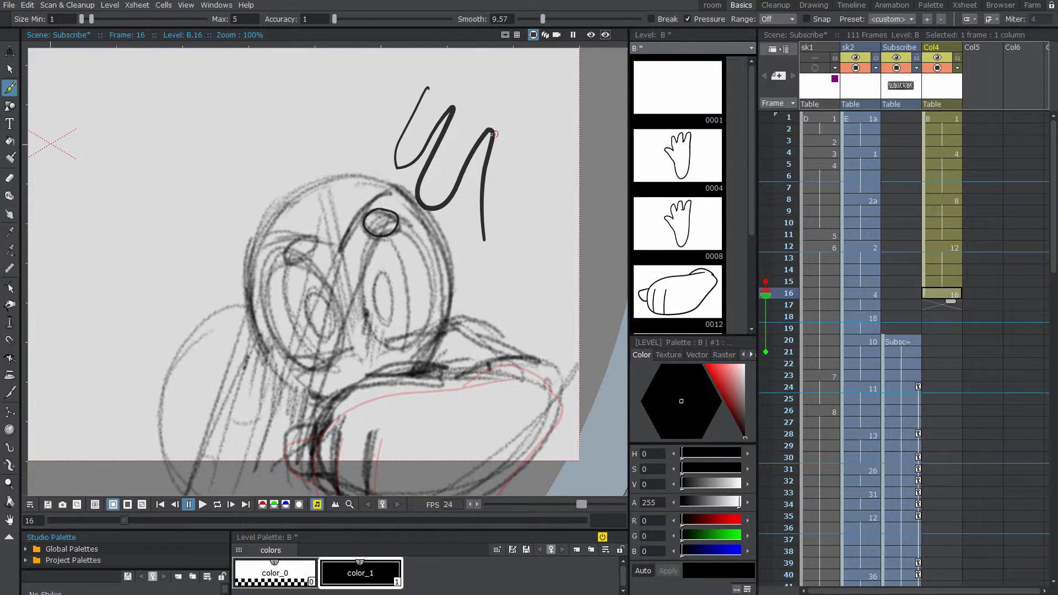
{"action": "key", "text": "ctrl+z"}
{"action": "mouse_move", "coordinate": [404, 67]}
{"action": "left_mouse_down"}
{"action": "mouse_move", "coordinate": [440, 86]}
{"action": "mouse_move", "coordinate": [518, 166]}
{"action": "mouse_move", "coordinate": [559, 276]}
{"action": "left_mouse_up"}
{"action": "key", "text": "ctrl+s"}
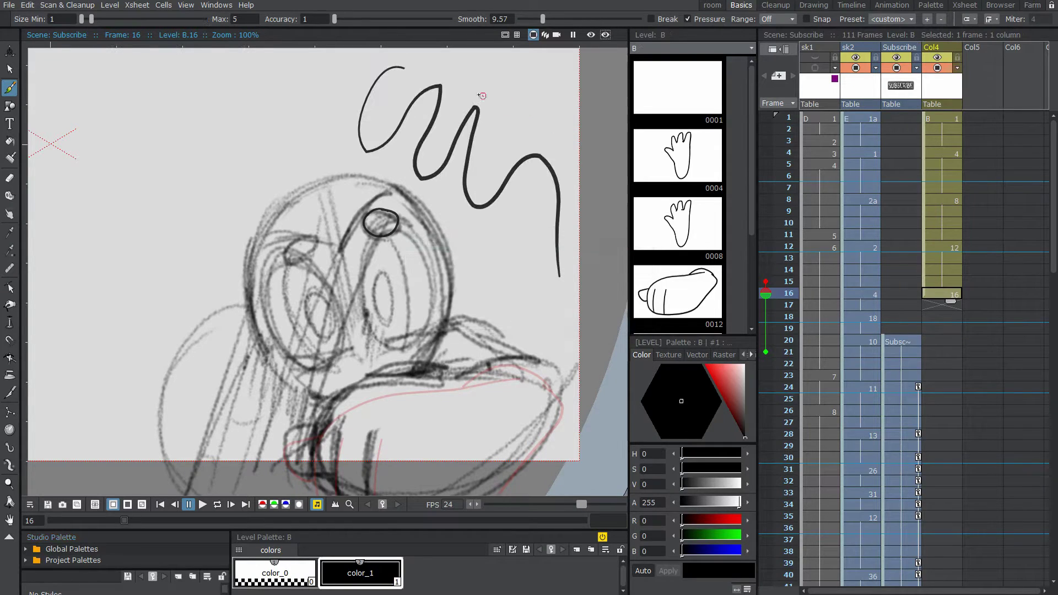
{"action": "key", "text": "ctrl+z"}
{"action": "left_click_drag", "start_coordinate": [376, 154], "coordinate": [466, 214]}
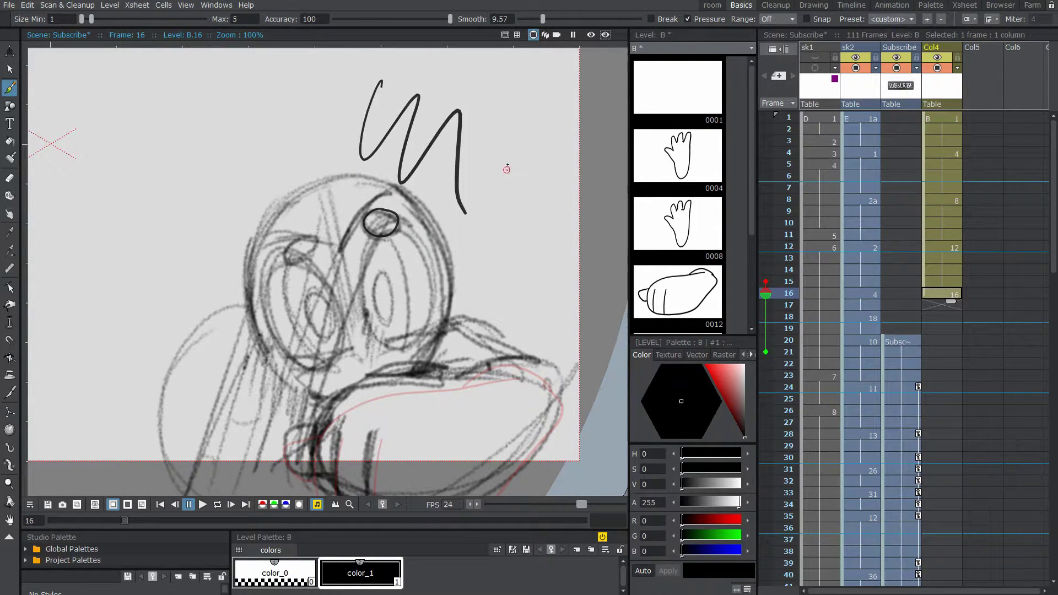
{"action": "key", "text": "ctrl+z"}
Set the brush Accuracy to 38.6 and test it with two scribbled strokes, undoing both.
{"action": "left_click_drag", "start_coordinate": [450, 19], "coordinate": [379, 19]}
{"action": "mouse_move", "coordinate": [398, 77]}
{"action": "left_mouse_down"}
{"action": "mouse_move", "coordinate": [428, 91]}
{"action": "mouse_move", "coordinate": [491, 237]}
{"action": "left_mouse_up"}
{"action": "key", "text": "ctrl+z"}
{"action": "mouse_move", "coordinate": [450, 114]}
{"action": "left_mouse_down"}
{"action": "mouse_move", "coordinate": [499, 237]}
{"action": "mouse_move", "coordinate": [545, 201]}
{"action": "left_mouse_up"}
{"action": "scroll", "coordinate": [441, 118], "scroll_direction": "up", "scroll_amount": 2}
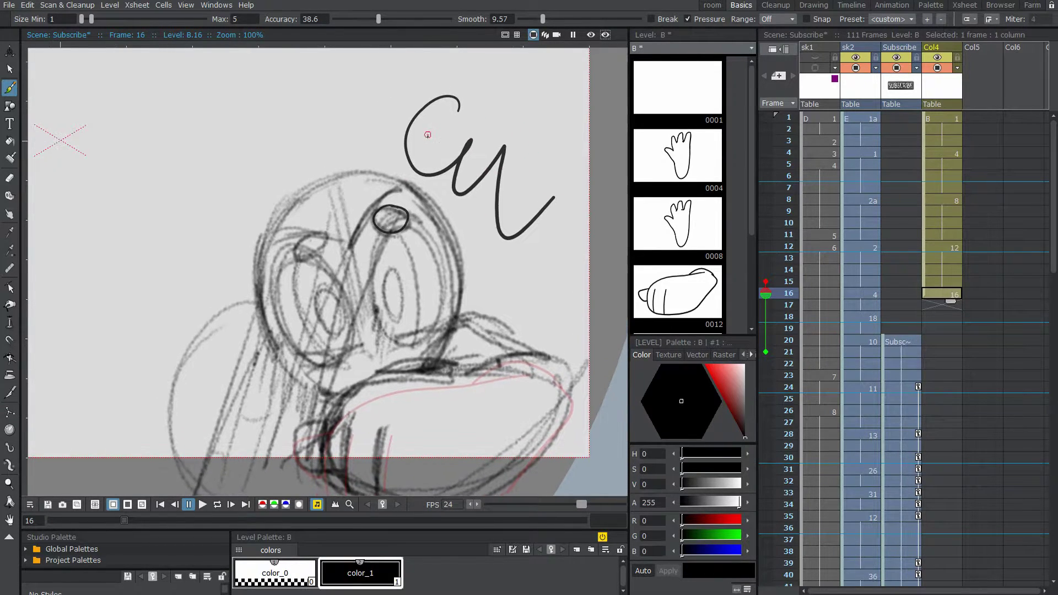
{"action": "key", "text": "ctrl+z"}
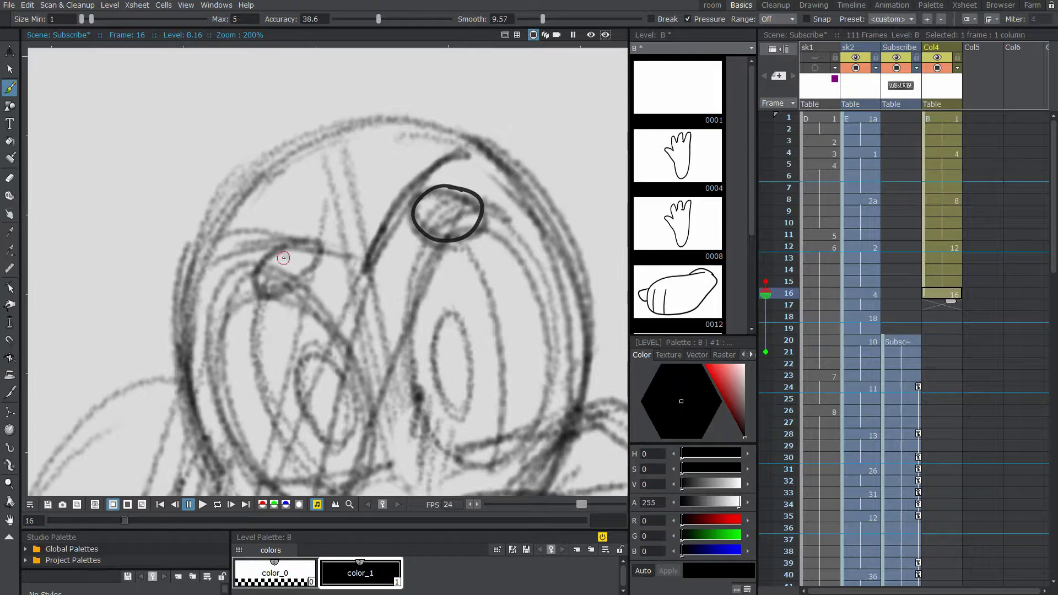
Ink the small oval at the top of the left eye and raise the brush Accuracy to 63.35.
{"action": "left_click_drag", "start_coordinate": [268, 251], "coordinate": [259, 270]}
{"action": "left_click_drag", "start_coordinate": [341, 275], "coordinate": [291, 220]}
{"action": "scroll", "coordinate": [310, 137], "scroll_direction": "down", "scroll_amount": 2}
{"action": "left_click_drag", "start_coordinate": [379, 19], "coordinate": [407, 18]}
{"action": "left_click_drag", "start_coordinate": [349, 164], "coordinate": [378, 155]}
{"action": "left_click_drag", "start_coordinate": [259, 190], "coordinate": [287, 170]}
{"action": "left_click_drag", "start_coordinate": [397, 110], "coordinate": [418, 158]}
{"action": "key", "text": "ctrl+z"}
{"action": "key", "text": "ctrl+z"}
{"action": "mouse_move", "coordinate": [397, 195]}
{"action": "left_mouse_down"}
{"action": "mouse_move", "coordinate": [390, 296]}
{"action": "mouse_move", "coordinate": [419, 188]}
{"action": "left_mouse_up"}
{"action": "left_click_drag", "start_coordinate": [334, 221], "coordinate": [301, 318]}
{"action": "key", "text": "ctrl+z"}
{"action": "key", "text": "ctrl+z"}
Ink the outlines of both eyes at frame 16, running each line from one side of its small oval to the other.
{"action": "left_click_drag", "start_coordinate": [395, 196], "coordinate": [417, 189]}
{"action": "left_click_drag", "start_coordinate": [331, 217], "coordinate": [307, 214]}
{"action": "scroll", "coordinate": [414, 193], "scroll_direction": "up", "scroll_amount": 2}
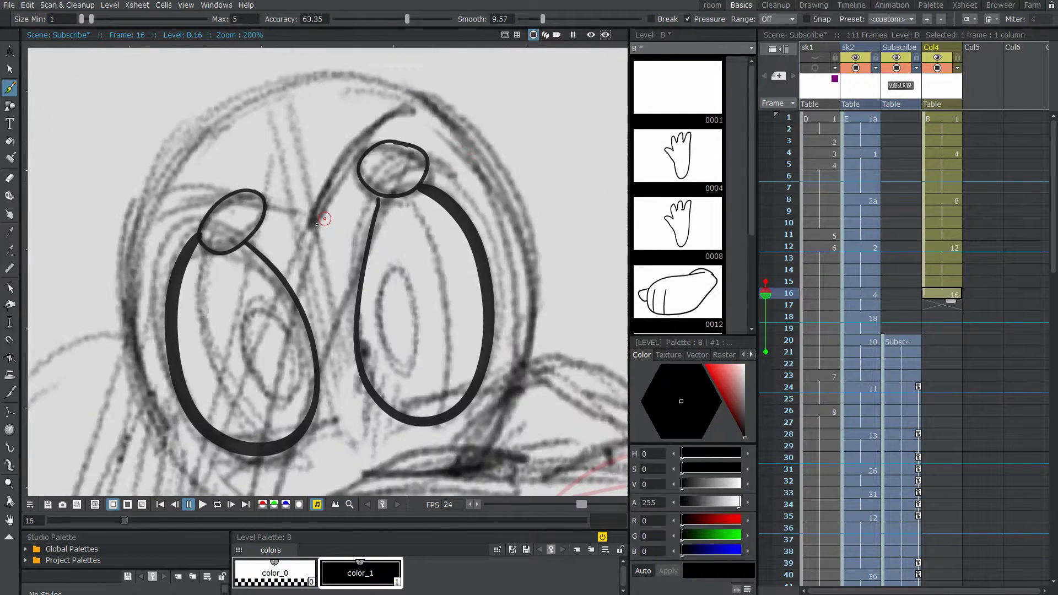
Adjust the inner end of the right eye's outline where it meets the small oval, using the Control Point Editor.
{"action": "left_click", "coordinate": [10, 287]}
{"action": "left_click", "coordinate": [383, 196]}
{"action": "mouse_move", "coordinate": [382, 196]}
{"action": "left_mouse_down"}
{"action": "mouse_move", "coordinate": [359, 261]}
{"action": "mouse_move", "coordinate": [371, 224]}
{"action": "mouse_move", "coordinate": [340, 204]}
{"action": "left_mouse_up"}
{"action": "key", "text": "ctrl+z"}
{"action": "key", "text": "ctrl+z"}
{"action": "key", "text": "plus"}
{"action": "left_click", "coordinate": [316, 293]}
Try erasing the upper inner stretch of the right eye's outline and redrawing it with the brush.
{"action": "key", "text": "a"}
{"action": "left_click_drag", "start_coordinate": [352, 251], "coordinate": [337, 305]}
{"action": "key", "text": "c"}
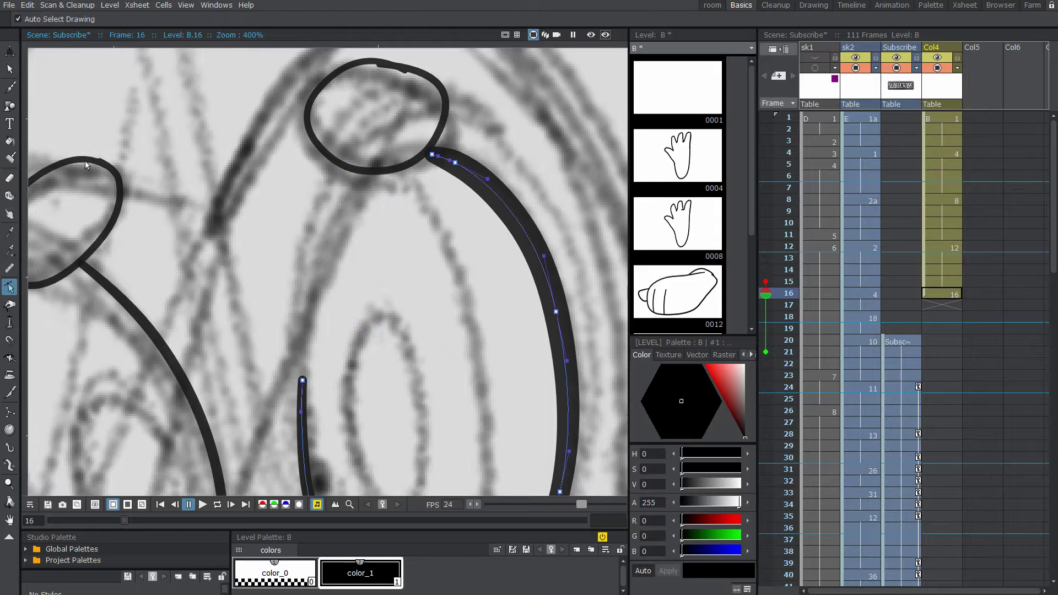
{"action": "key", "text": "b"}
{"action": "mouse_move", "coordinate": [364, 173]}
{"action": "left_mouse_down"}
{"action": "mouse_move", "coordinate": [307, 406]}
{"action": "mouse_move", "coordinate": [309, 347]}
{"action": "mouse_move", "coordinate": [306, 386]}
{"action": "left_mouse_up"}
{"action": "key", "text": "ctrl+z"}
{"action": "left_click", "coordinate": [9, 323]}
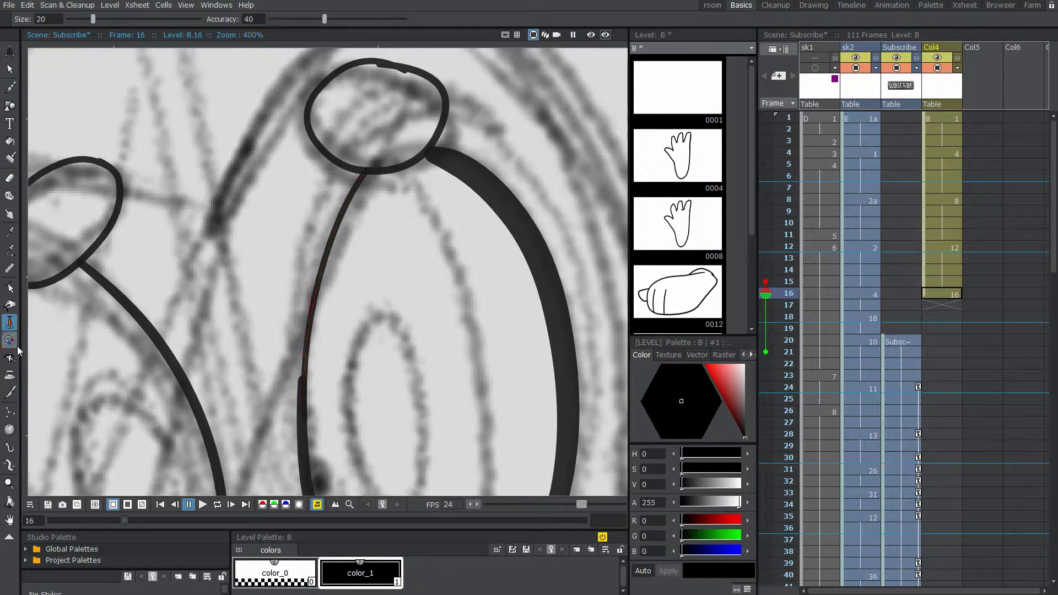
{"action": "left_click", "coordinate": [13, 342]}
{"action": "key", "text": "c"}
{"action": "left_click", "coordinate": [312, 348]}
{"action": "key", "text": "ctrl+z"}
{"action": "key", "text": "ctrl+z"}
{"action": "key", "text": "ctrl+z"}
{"action": "key", "text": "ctrl+z"}
{"action": "key", "text": "minus"}
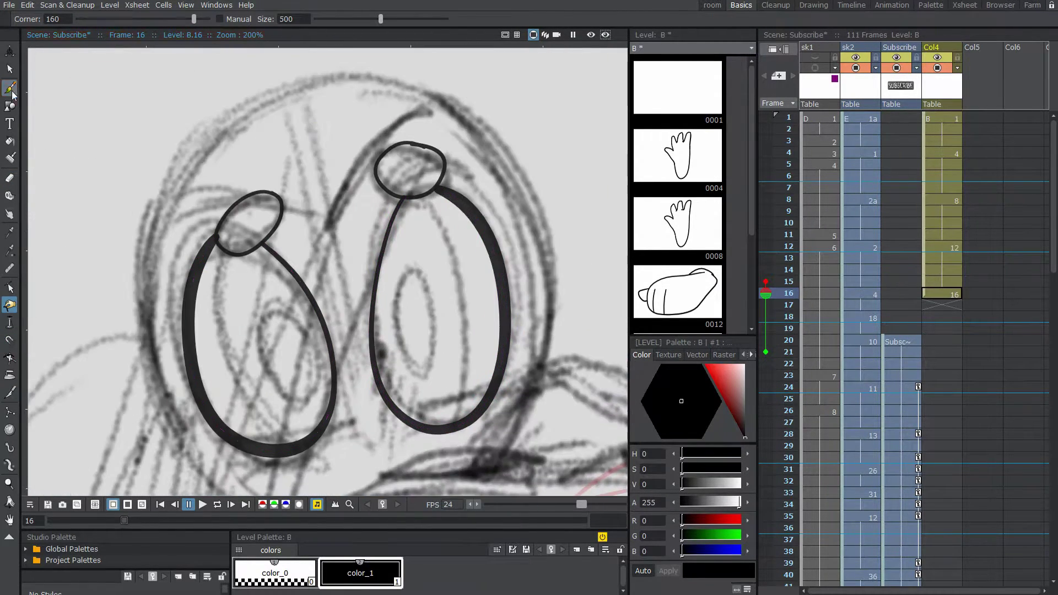
Nudge the outer end of the right eye's outline against its small oval and adjust the oval's top control points.
{"action": "left_click", "coordinate": [10, 89]}
{"action": "key", "text": "plus"}
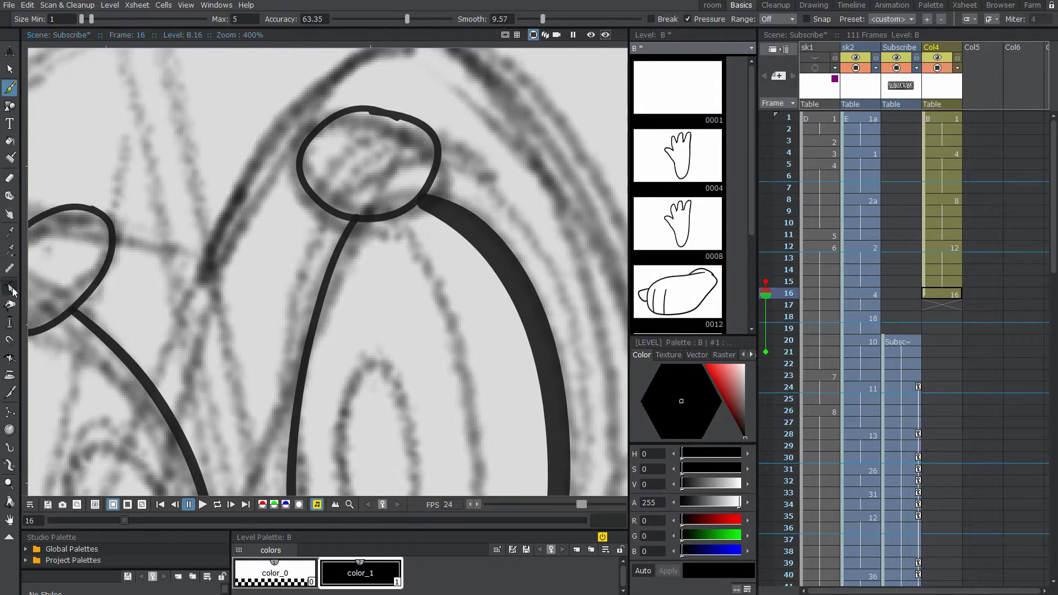
{"action": "key", "text": "c"}
{"action": "left_click", "coordinate": [420, 202]}
{"action": "left_click_drag", "start_coordinate": [420, 203], "coordinate": [418, 207]}
{"action": "left_click", "coordinate": [397, 117]}
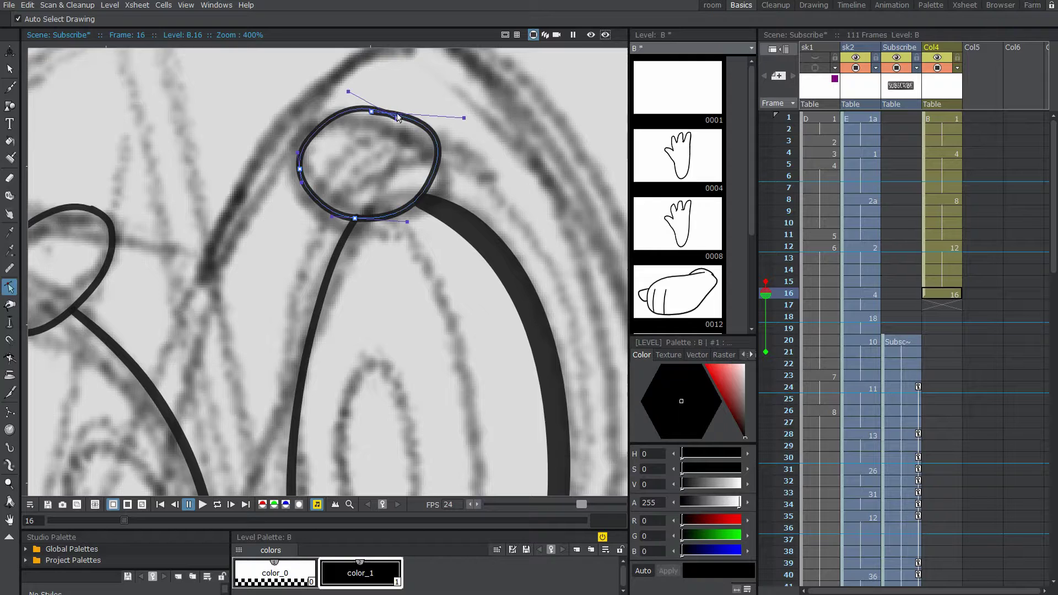
{"action": "left_click_drag", "start_coordinate": [397, 117], "coordinate": [373, 113]}
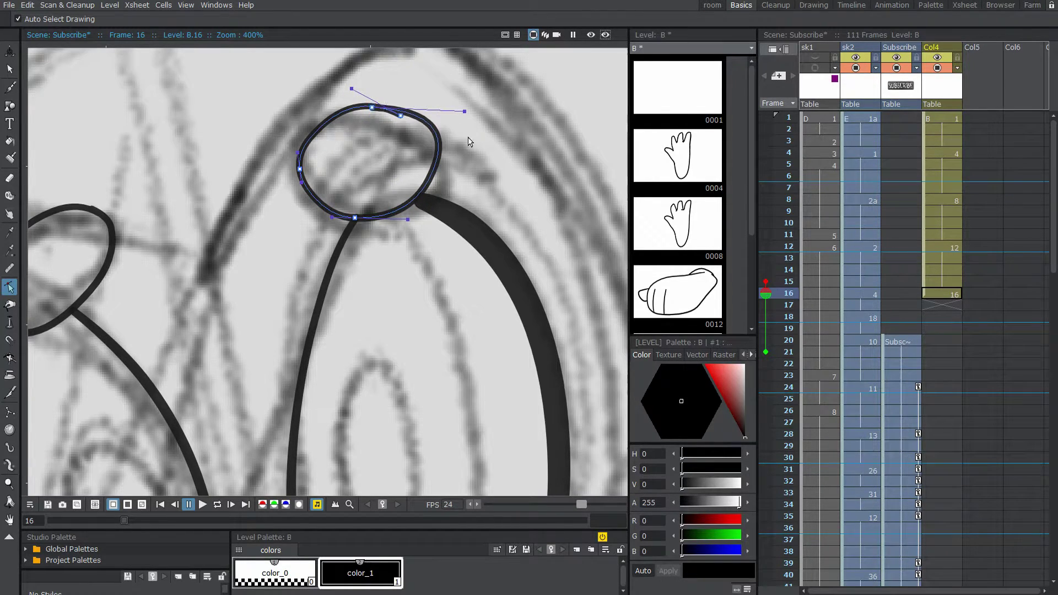
{"action": "left_click", "coordinate": [442, 150]}
{"action": "scroll", "coordinate": [441, 150], "scroll_direction": "down", "scroll_amount": 2}
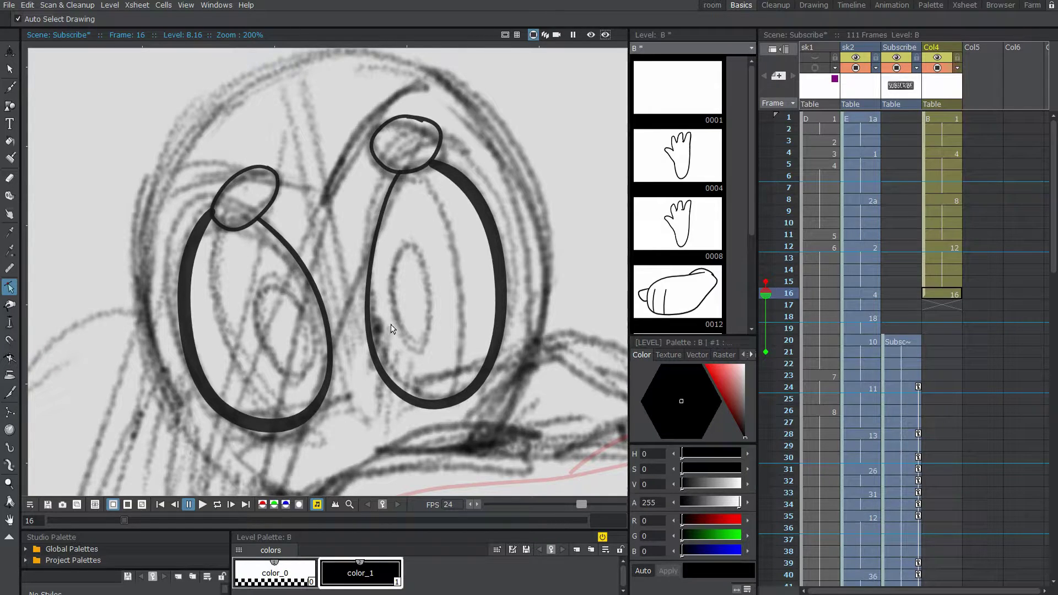
Align the outer end of the left eye's outline with its small oval using the Control Point Editor.
{"action": "left_click_drag", "start_coordinate": [364, 211], "coordinate": [418, 193]}
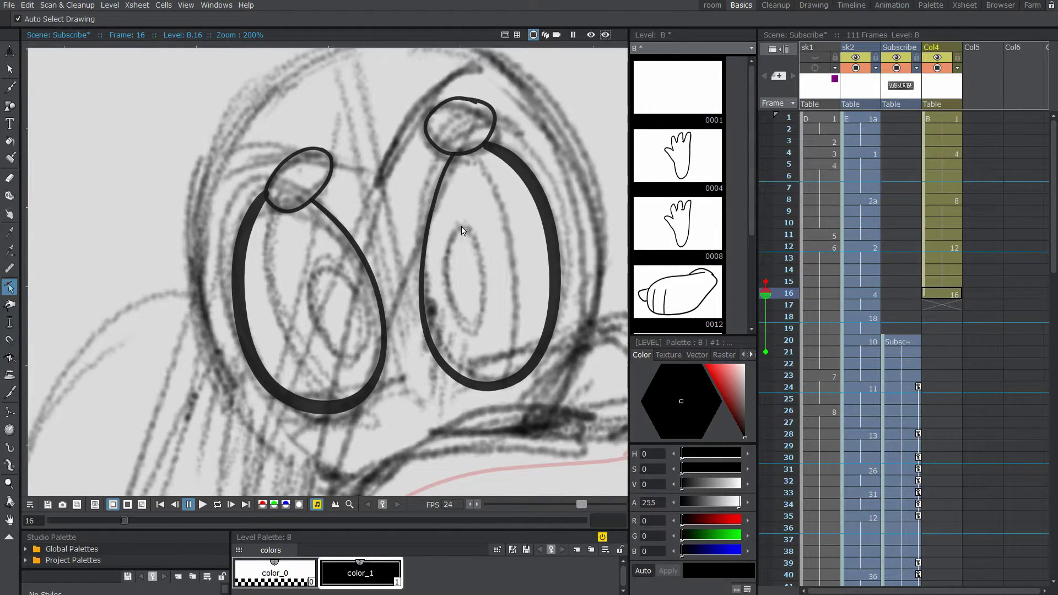
{"action": "scroll", "coordinate": [462, 226], "scroll_direction": "up", "scroll_amount": 2}
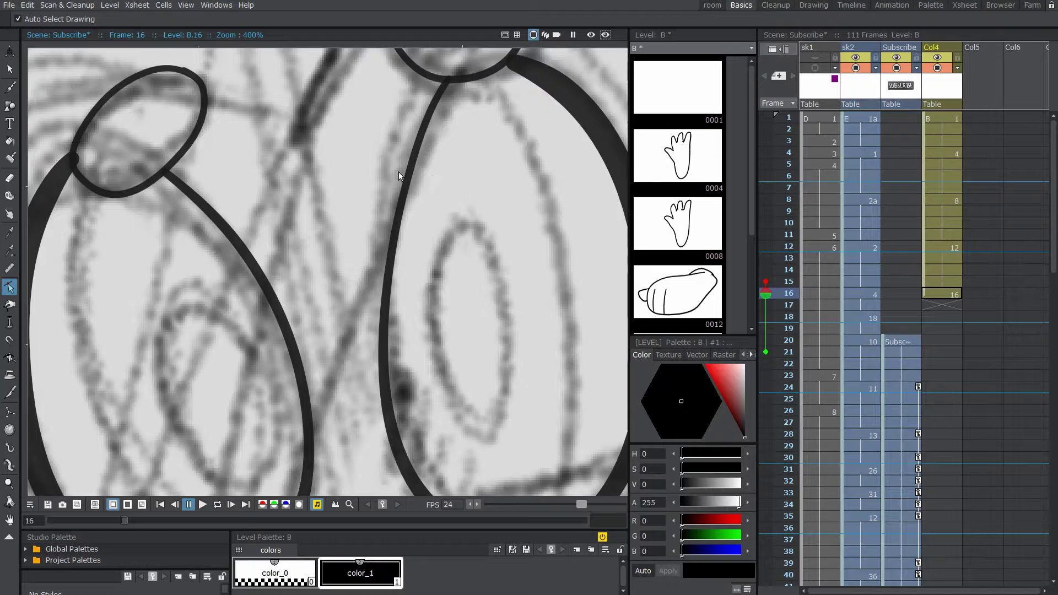
{"action": "scroll", "coordinate": [422, 276], "scroll_direction": "down", "scroll_amount": 2}
{"action": "left_click_drag", "start_coordinate": [241, 210], "coordinate": [326, 214]}
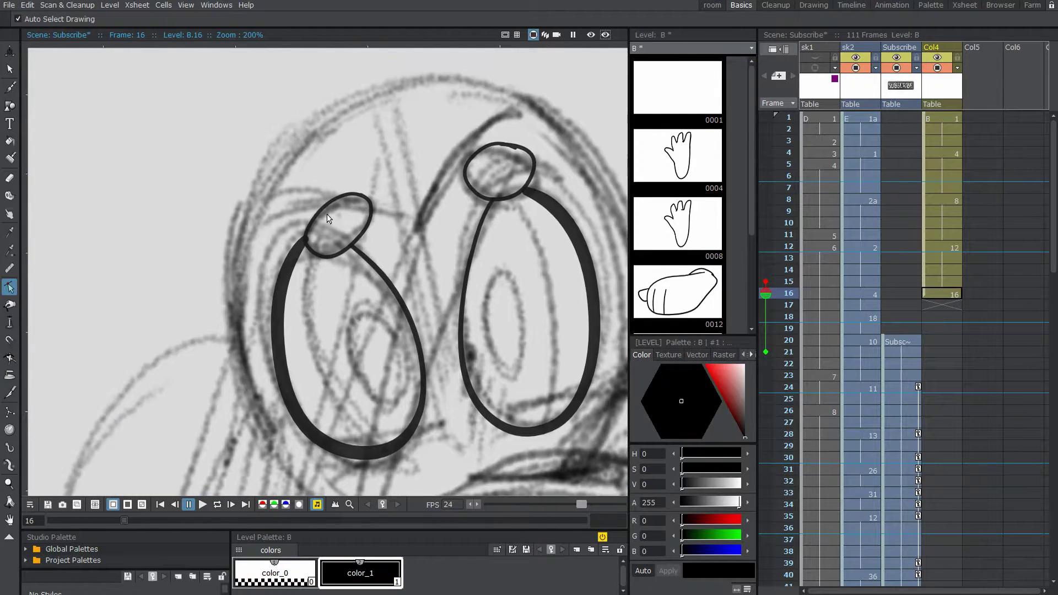
{"action": "scroll", "coordinate": [325, 215], "scroll_direction": "up", "scroll_amount": 2}
{"action": "left_click", "coordinate": [288, 271]}
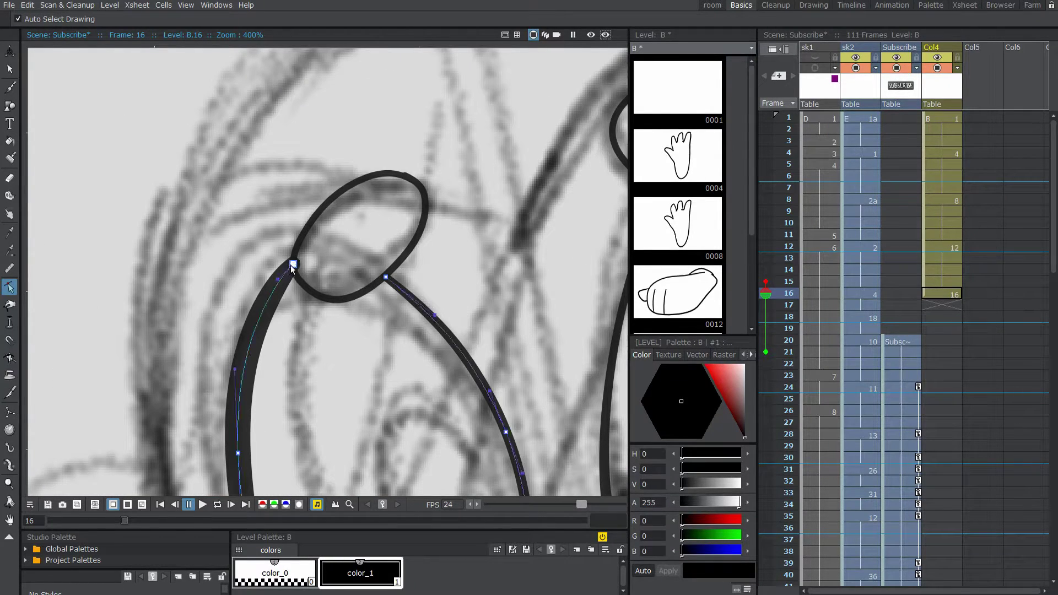
{"action": "left_click_drag", "start_coordinate": [294, 263], "coordinate": [291, 268]}
{"action": "left_click_drag", "start_coordinate": [494, 226], "coordinate": [420, 177]}
{"action": "left_click", "coordinate": [501, 282]}
{"action": "scroll", "coordinate": [501, 282], "scroll_direction": "down", "scroll_amount": 2}
{"action": "left_click_drag", "start_coordinate": [501, 282], "coordinate": [411, 216]}
{"action": "left_click_drag", "start_coordinate": [286, 270], "coordinate": [197, 259]}
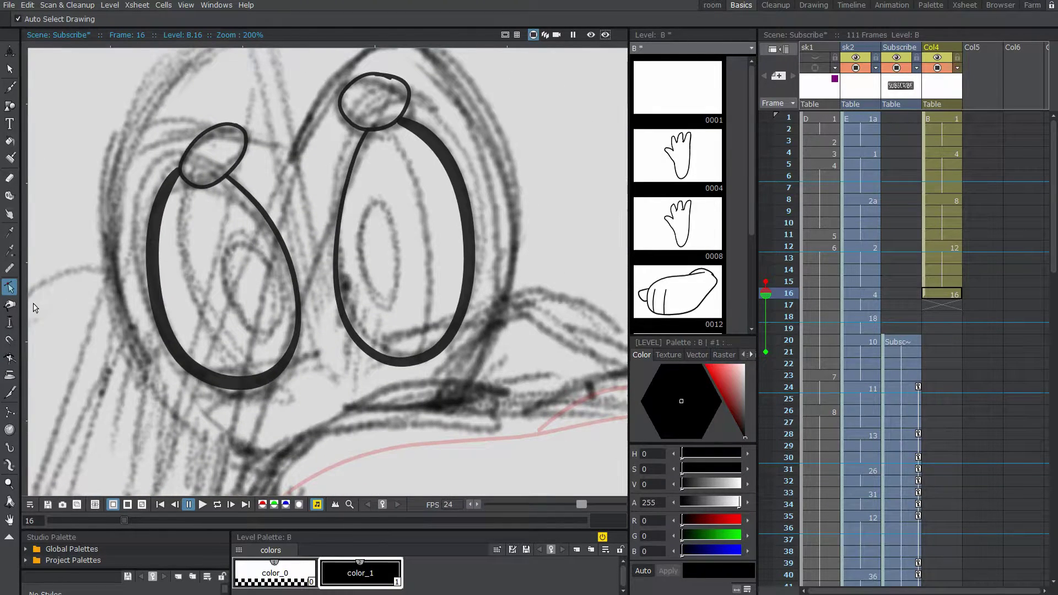
Adjust the line thickness of the small ovals above both eyes with the Pump tool.
{"action": "left_click", "coordinate": [9, 322]}
{"action": "mouse_move", "coordinate": [337, 250]}
{"action": "left_mouse_down"}
{"action": "mouse_move", "coordinate": [343, 287]}
{"action": "mouse_move", "coordinate": [352, 173]}
{"action": "mouse_move", "coordinate": [337, 260]}
{"action": "left_mouse_up"}
{"action": "left_click_drag", "start_coordinate": [454, 172], "coordinate": [565, 254]}
{"action": "key", "text": "ctrl+z"}
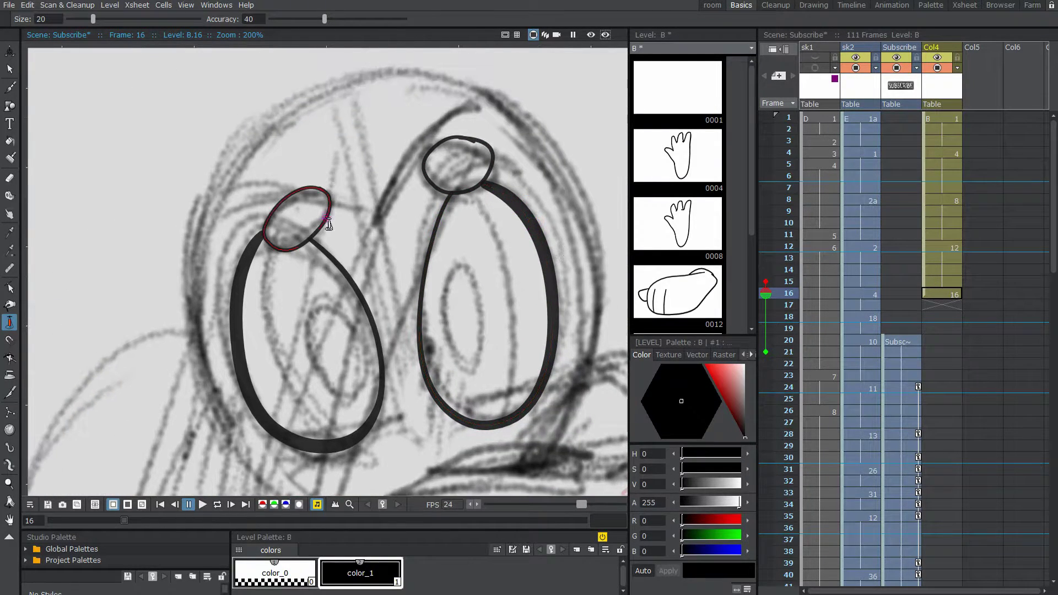
{"action": "left_click_drag", "start_coordinate": [266, 223], "coordinate": [268, 213]}
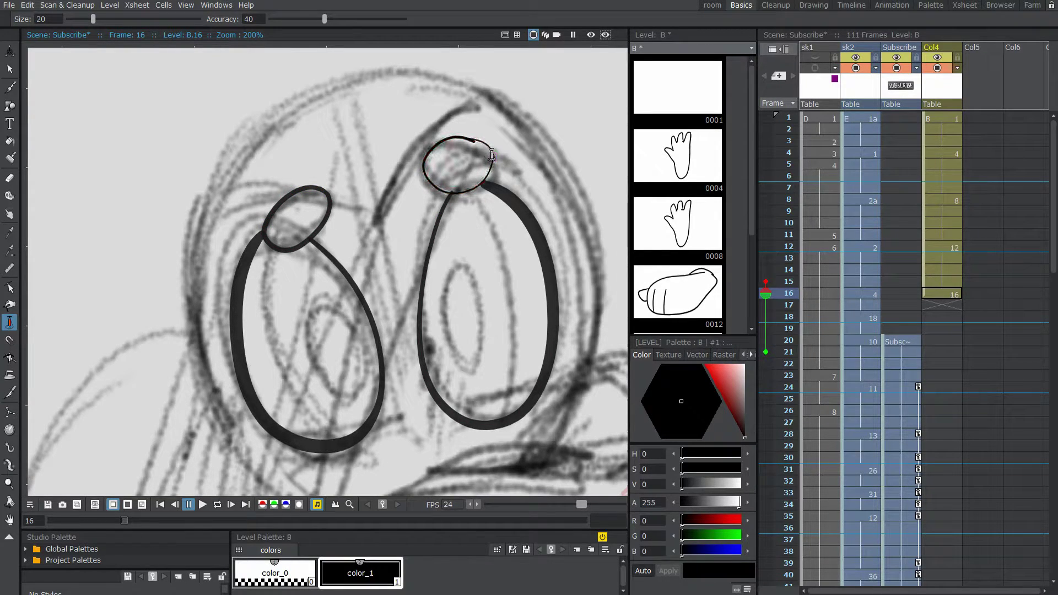
{"action": "left_click_drag", "start_coordinate": [488, 151], "coordinate": [441, 167]}
Smooth the overlapping line ends at the top of the right eye's small oval with the Control Point Editor.
{"action": "scroll", "coordinate": [440, 167], "scroll_direction": "up", "scroll_amount": 3}
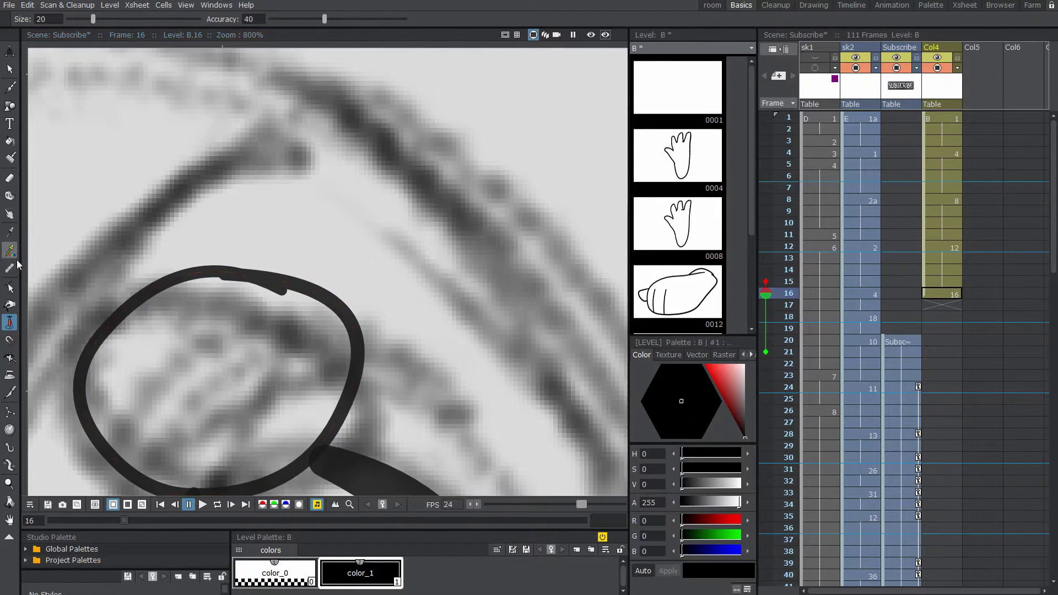
{"action": "left_click", "coordinate": [9, 287]}
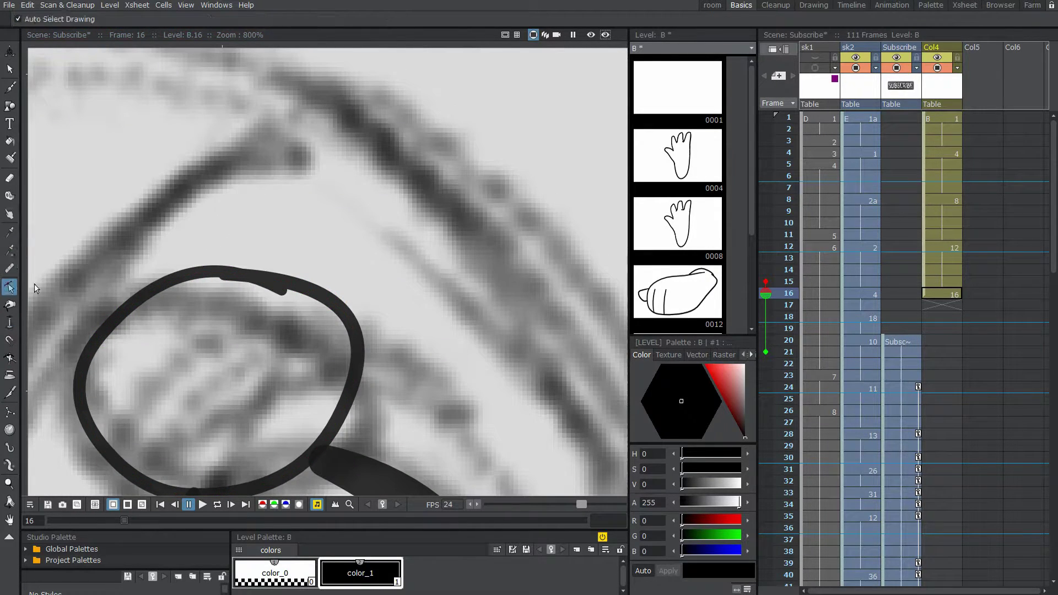
{"action": "left_click", "coordinate": [281, 294]}
{"action": "left_click_drag", "start_coordinate": [282, 290], "coordinate": [285, 282]}
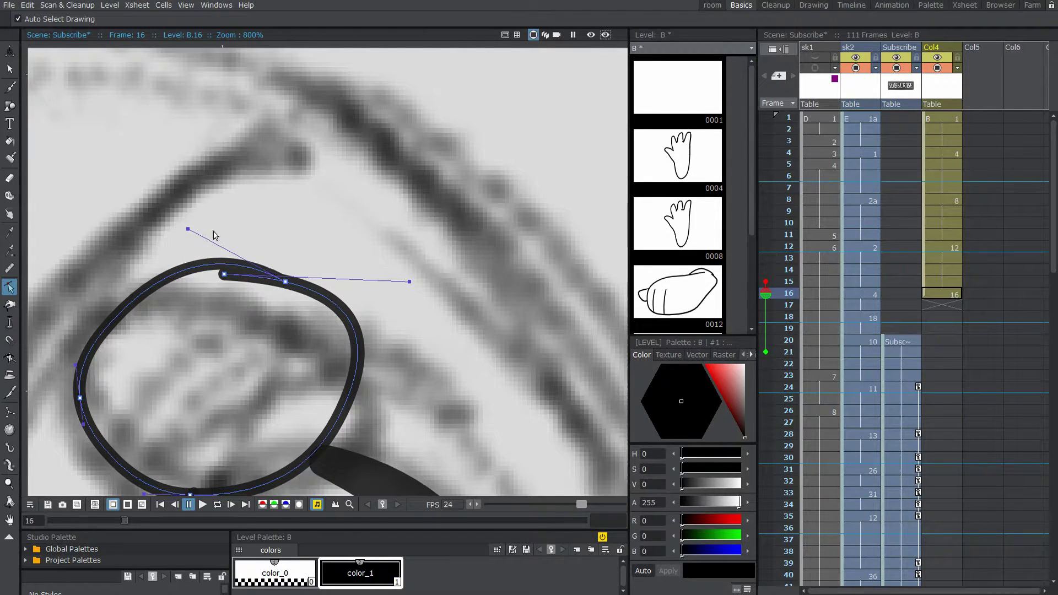
{"action": "left_click", "coordinate": [189, 236]}
{"action": "left_click", "coordinate": [240, 266]}
{"action": "left_click_drag", "start_coordinate": [188, 229], "coordinate": [184, 251]}
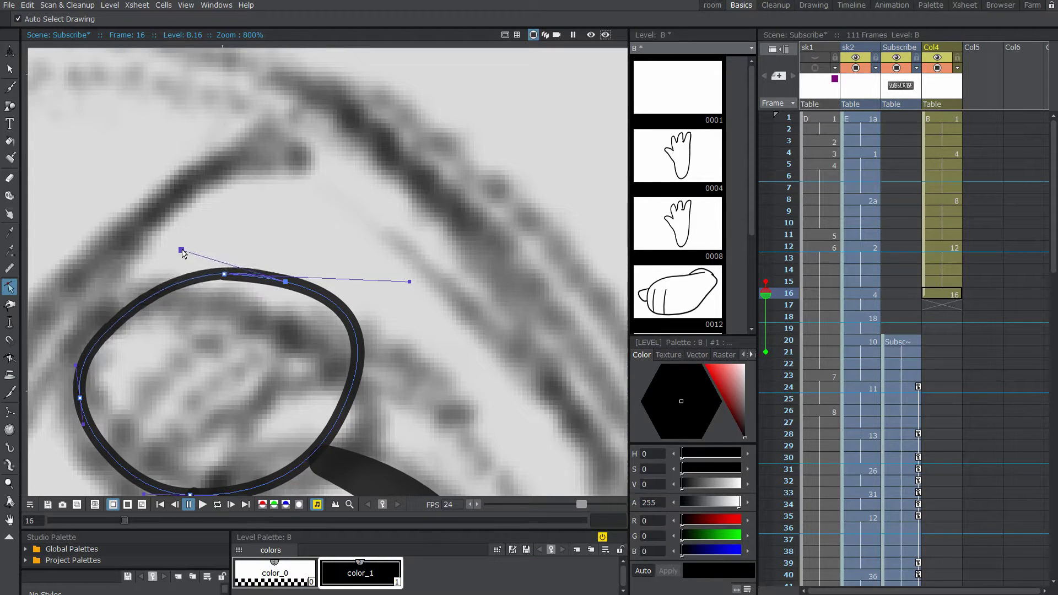
{"action": "scroll", "coordinate": [386, 134], "scroll_direction": "down", "scroll_amount": 3}
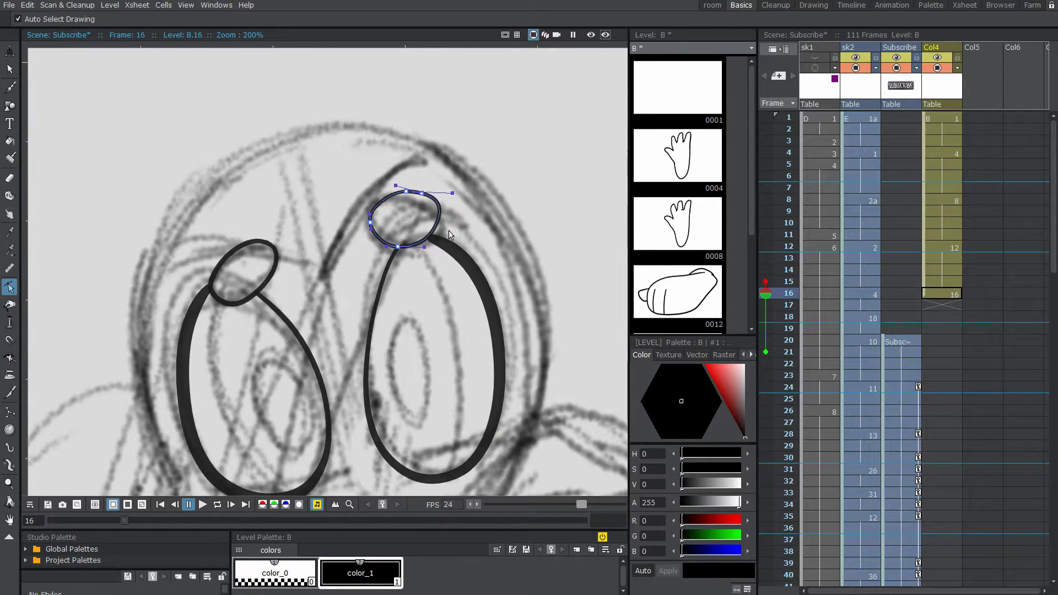
{"action": "left_click_drag", "start_coordinate": [472, 245], "coordinate": [493, 153]}
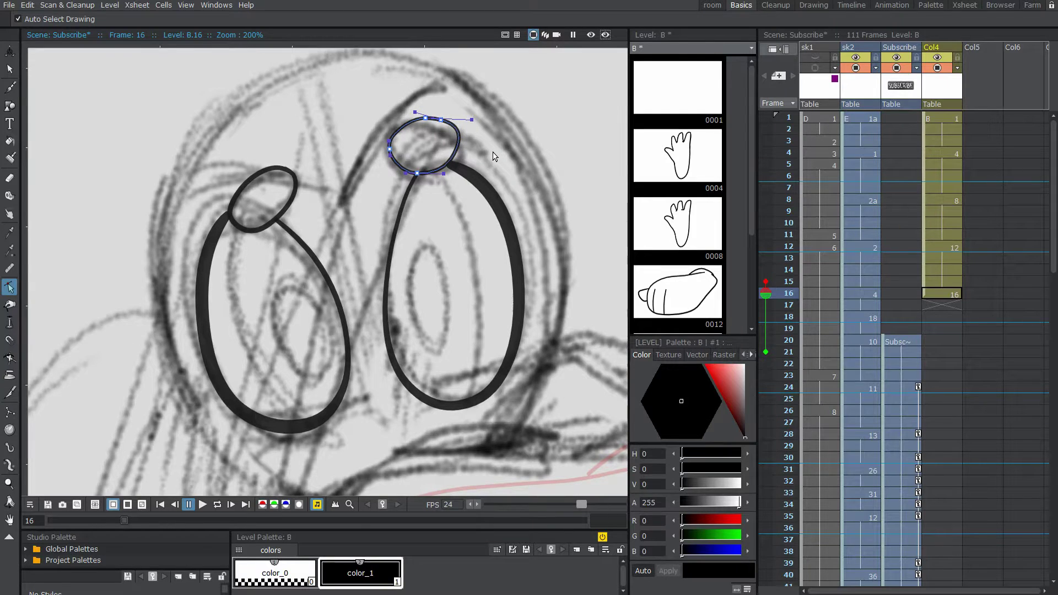
Ink the inner curved line of the right eye with the Brush, from its small oval down to the bottom of the eye outline.
{"action": "left_click", "coordinate": [11, 89]}
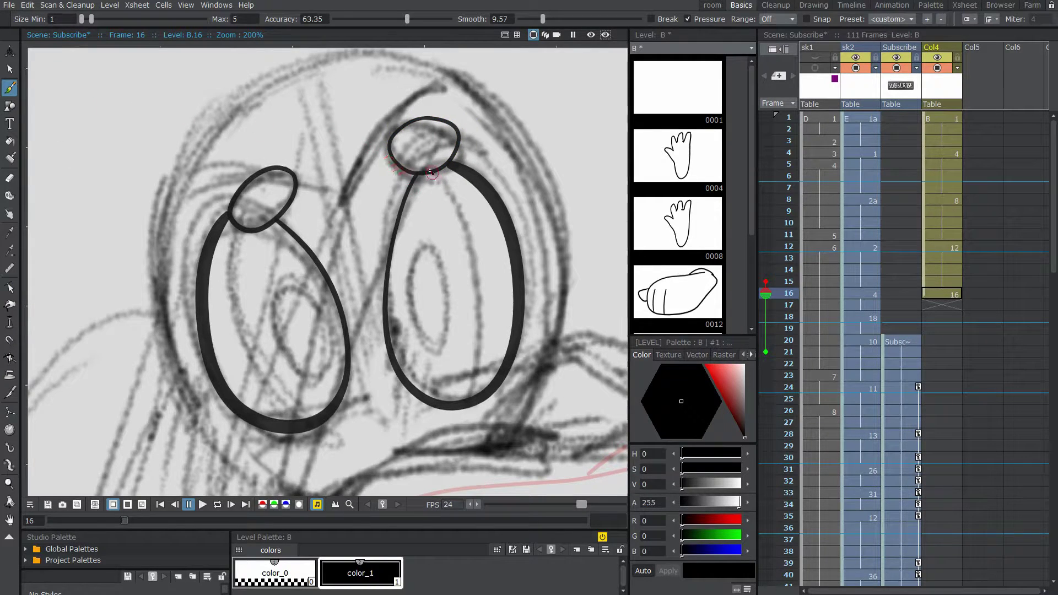
{"action": "scroll", "coordinate": [472, 224], "scroll_direction": "up", "scroll_amount": 2}
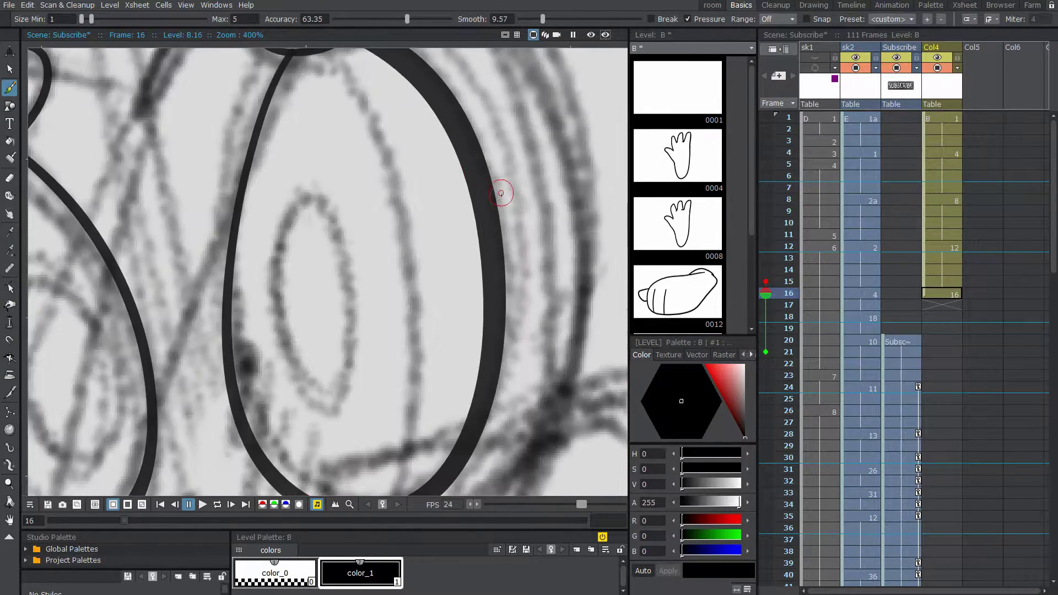
{"action": "scroll", "coordinate": [501, 194], "scroll_direction": "up", "scroll_amount": 3}
{"action": "scroll", "coordinate": [435, 292], "scroll_direction": "down", "scroll_amount": 2}
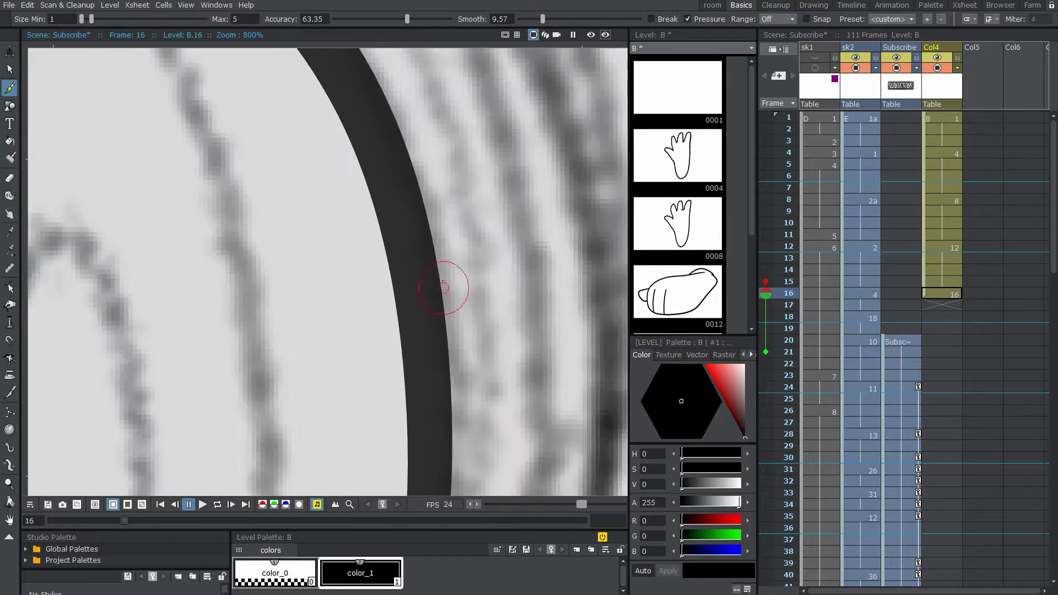
{"action": "scroll", "coordinate": [443, 282], "scroll_direction": "down", "scroll_amount": 3}
{"action": "scroll", "coordinate": [471, 248], "scroll_direction": "up", "scroll_amount": 1}
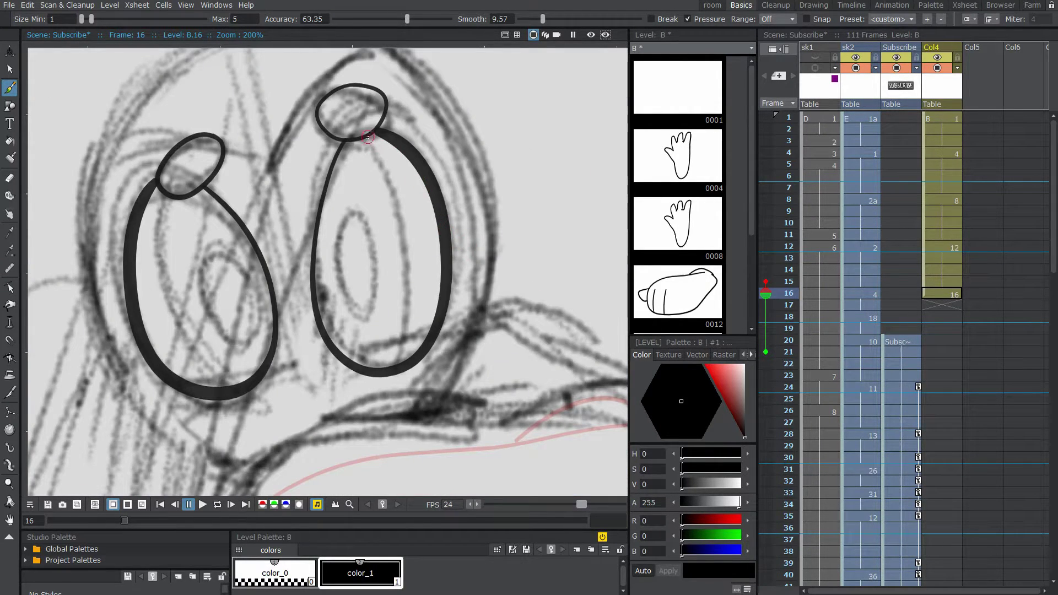
{"action": "mouse_move", "coordinate": [367, 136]}
{"action": "left_mouse_down"}
{"action": "mouse_move", "coordinate": [381, 159]}
{"action": "mouse_move", "coordinate": [387, 371]}
{"action": "left_mouse_up"}
{"action": "key", "text": "ctrl+z"}
{"action": "left_click_drag", "start_coordinate": [369, 138], "coordinate": [388, 366]}
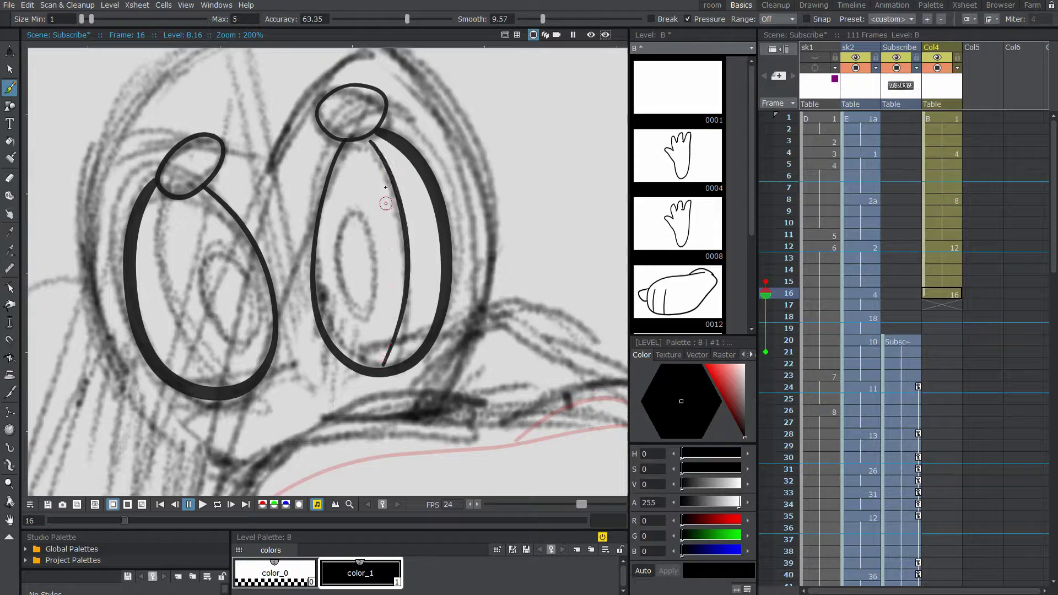
{"action": "key", "text": "ctrl+z"}
{"action": "mouse_move", "coordinate": [370, 136]}
{"action": "left_mouse_down"}
{"action": "mouse_move", "coordinate": [402, 185]}
{"action": "mouse_move", "coordinate": [383, 367]}
{"action": "left_mouse_up"}
{"action": "key", "text": "ctrl+z"}
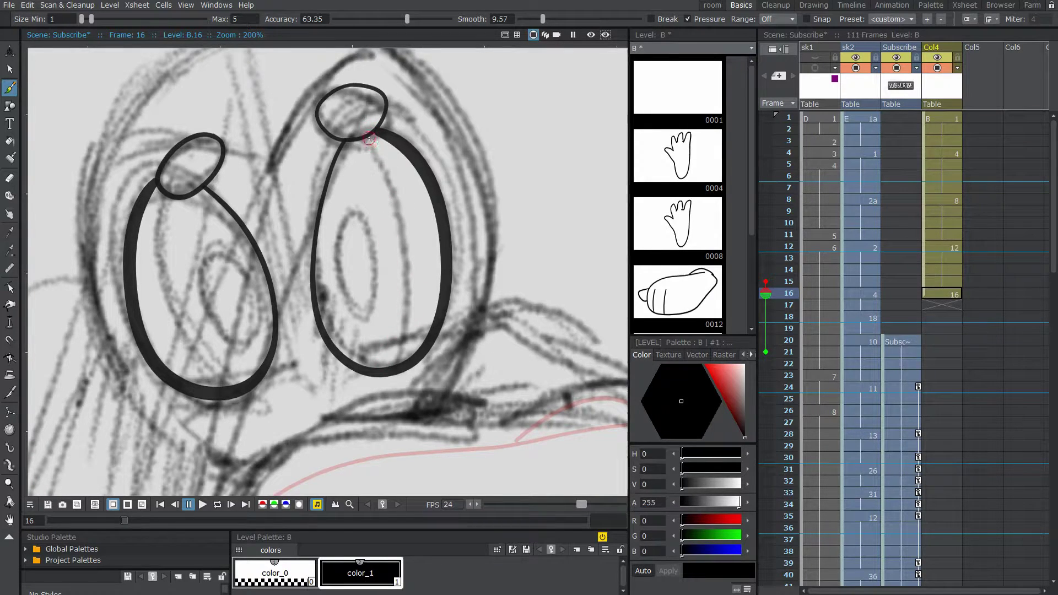
{"action": "mouse_move", "coordinate": [368, 137]}
{"action": "left_mouse_down"}
{"action": "mouse_move", "coordinate": [413, 242]}
{"action": "mouse_move", "coordinate": [386, 357]}
{"action": "left_mouse_up"}
{"action": "key", "text": "ctrl+z"}
{"action": "mouse_move", "coordinate": [370, 135]}
{"action": "left_mouse_down"}
{"action": "mouse_move", "coordinate": [410, 239]}
{"action": "mouse_move", "coordinate": [397, 361]}
{"action": "left_mouse_up"}
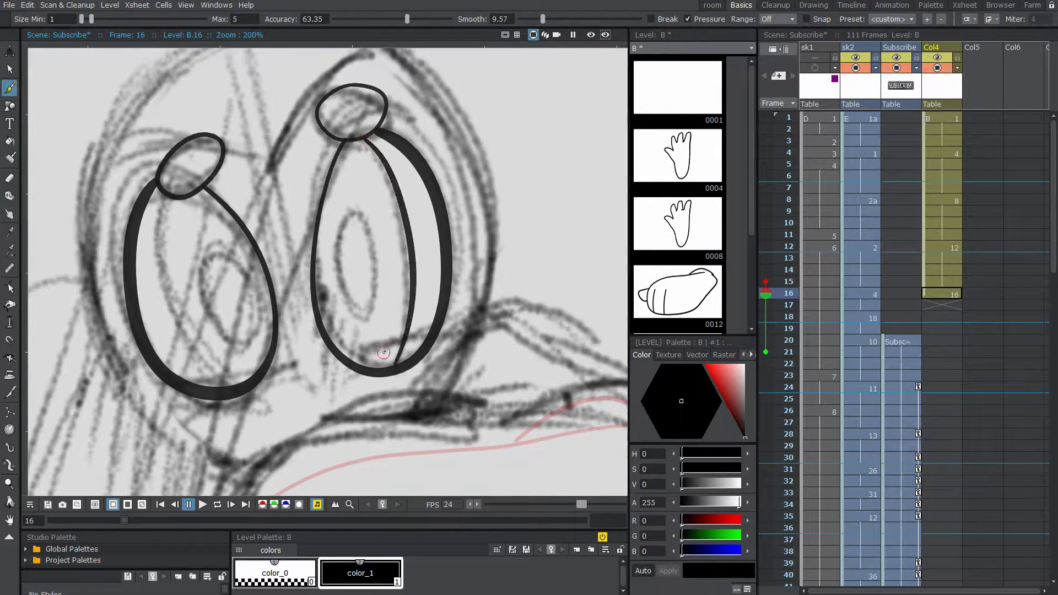
Ink the narrow oval pupil inside the right eye over the sketch.
{"action": "left_click_drag", "start_coordinate": [366, 260], "coordinate": [371, 261]}
{"action": "mouse_move", "coordinate": [362, 211]}
{"action": "left_mouse_down"}
{"action": "mouse_move", "coordinate": [386, 291]}
{"action": "mouse_move", "coordinate": [361, 213]}
{"action": "left_mouse_up"}
{"action": "left_click_drag", "start_coordinate": [367, 173], "coordinate": [408, 154]}
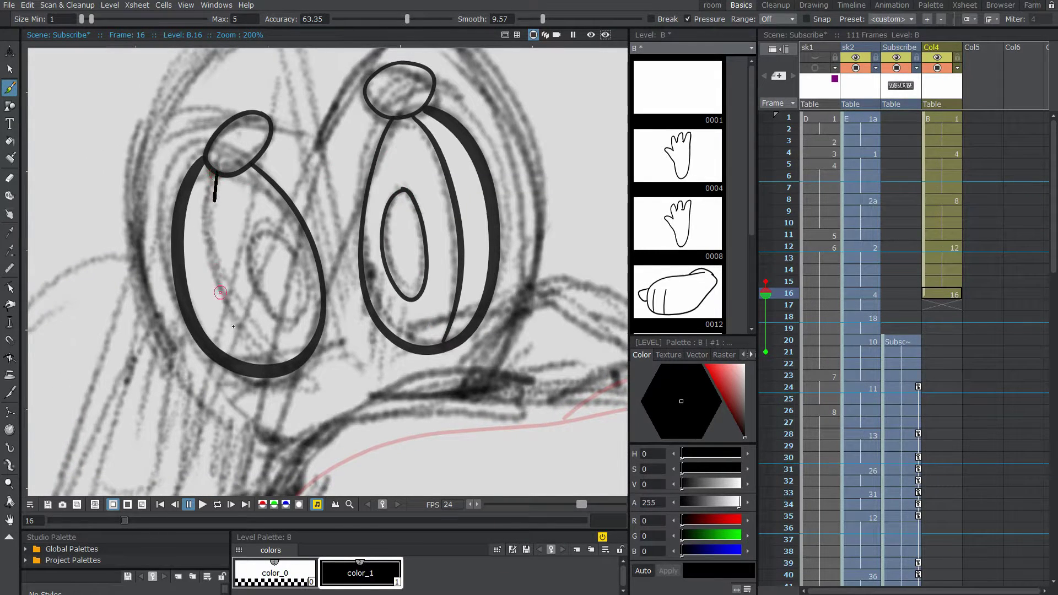
Ink the inner curved line of the left eye, from its small oval down to the bottom of the eye outline.
{"action": "left_click_drag", "start_coordinate": [221, 292], "coordinate": [256, 361]}
{"action": "key", "text": "ctrl+z"}
{"action": "mouse_move", "coordinate": [215, 179]}
{"action": "left_mouse_down"}
{"action": "mouse_move", "coordinate": [217, 271]}
{"action": "mouse_move", "coordinate": [266, 365]}
{"action": "left_mouse_up"}
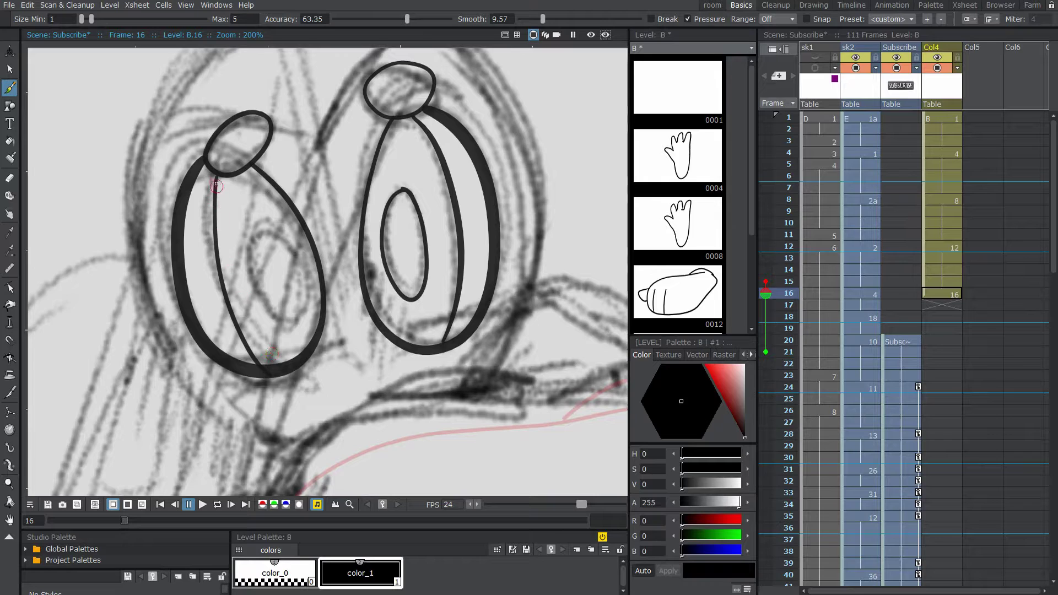
{"action": "key", "text": "ctrl+z"}
{"action": "left_click_drag", "start_coordinate": [216, 179], "coordinate": [265, 364]}
{"action": "key", "text": "ctrl+z"}
{"action": "left_click_drag", "start_coordinate": [215, 176], "coordinate": [266, 365]}
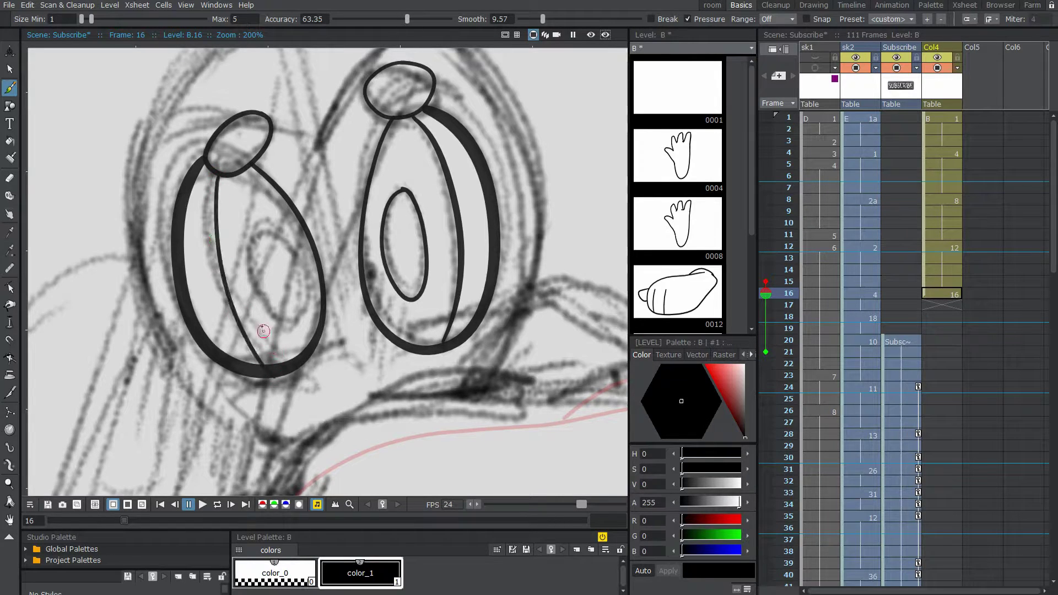
{"action": "key", "text": "ctrl+z"}
{"action": "mouse_move", "coordinate": [215, 176]}
{"action": "left_mouse_down"}
{"action": "mouse_move", "coordinate": [236, 309]}
{"action": "mouse_move", "coordinate": [266, 365]}
{"action": "left_mouse_up"}
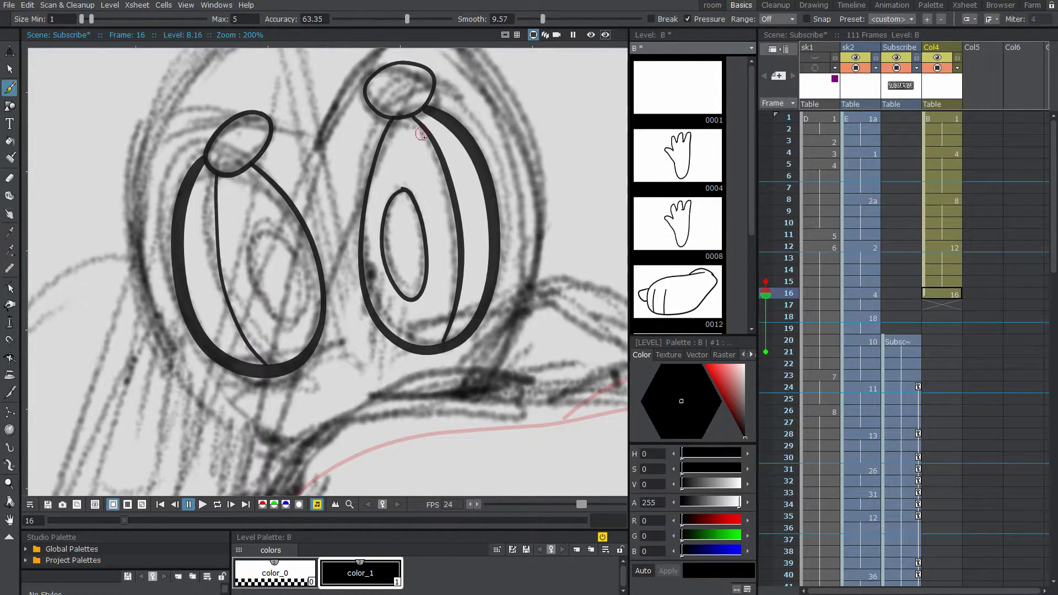
Ink the tilted oval pupil inside the left eye.
{"action": "left_click_drag", "start_coordinate": [281, 196], "coordinate": [297, 182]}
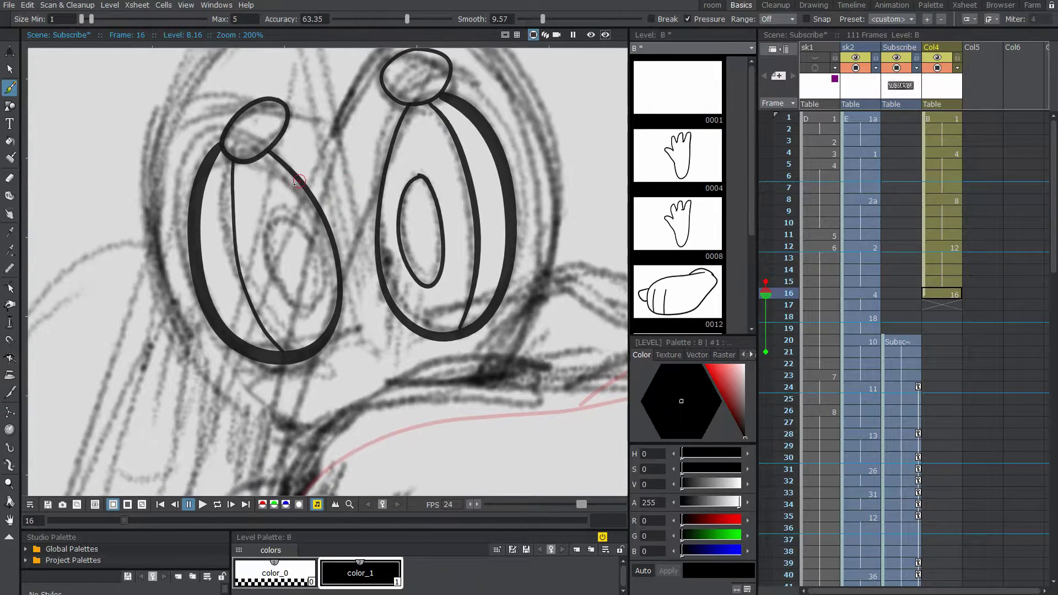
{"action": "left_click_drag", "start_coordinate": [280, 300], "coordinate": [288, 201]}
{"action": "key", "text": "ctrl+z"}
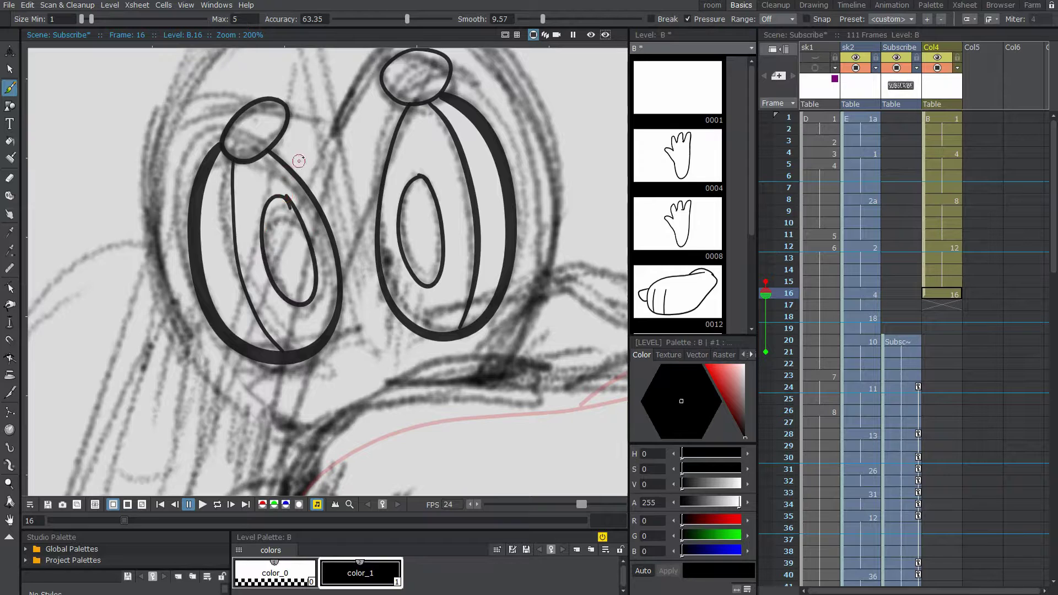
Remove the overlapping line end at the top of the left pupil with the Control Point Editor and refine the pupil's line with the Pump tool.
{"action": "key", "text": "plus"}
{"action": "key", "text": "plus"}
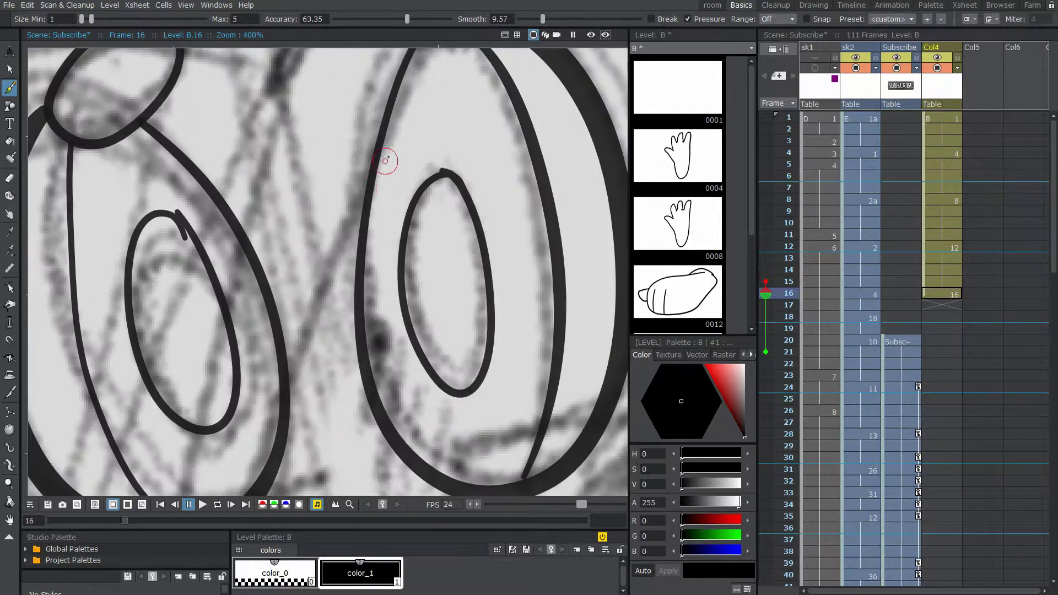
{"action": "left_click_drag", "start_coordinate": [386, 160], "coordinate": [414, 141]}
{"action": "left_click", "coordinate": [9, 287]}
{"action": "left_click", "coordinate": [217, 217]}
{"action": "key", "text": "Delete"}
{"action": "left_click", "coordinate": [499, 185]}
{"action": "key", "text": "minus"}
{"action": "key", "text": "minus"}
{"action": "left_click", "coordinate": [9, 323]}
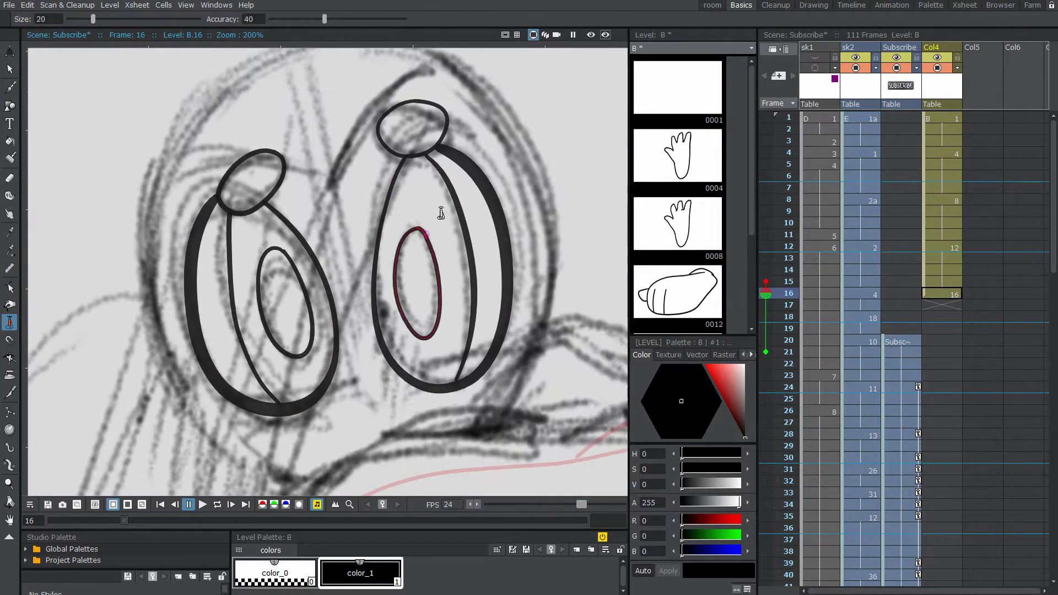
{"action": "left_click_drag", "start_coordinate": [287, 255], "coordinate": [288, 243]}
Ink the small V-shaped mark between the lower parts of the two eyes.
{"action": "key", "text": "b"}
{"action": "left_click_drag", "start_coordinate": [386, 276], "coordinate": [322, 254]}
{"action": "left_click_drag", "start_coordinate": [291, 340], "coordinate": [329, 274]}
{"action": "key", "text": "minus"}
Lower the brush accuracy to 22.89 and try to ink the head outline freehand.
{"action": "left_click_drag", "start_coordinate": [337, 118], "coordinate": [434, 287]}
{"action": "key", "text": "ctrl+z"}
{"action": "left_click_drag", "start_coordinate": [407, 19], "coordinate": [359, 19]}
{"action": "mouse_move", "coordinate": [307, 117]}
{"action": "left_mouse_down"}
{"action": "mouse_move", "coordinate": [244, 177]}
{"action": "mouse_move", "coordinate": [325, 118]}
{"action": "left_mouse_up"}
{"action": "key", "text": "ctrl+z"}
Draw the head outline as a circle with the Geometric tool and fit it to the sketch with the Control Point Editor.
{"action": "left_click", "coordinate": [9, 105]}
{"action": "mouse_move", "coordinate": [329, 239]}
{"action": "left_mouse_down"}
{"action": "mouse_move", "coordinate": [384, 339]}
{"action": "mouse_move", "coordinate": [335, 249]}
{"action": "mouse_move", "coordinate": [388, 157]}
{"action": "left_mouse_up"}
{"action": "key", "text": "ctrl+z"}
{"action": "key", "text": "ctrl+z"}
{"action": "key", "text": "ctrl+z"}
{"action": "key", "text": "ctrl+z"}
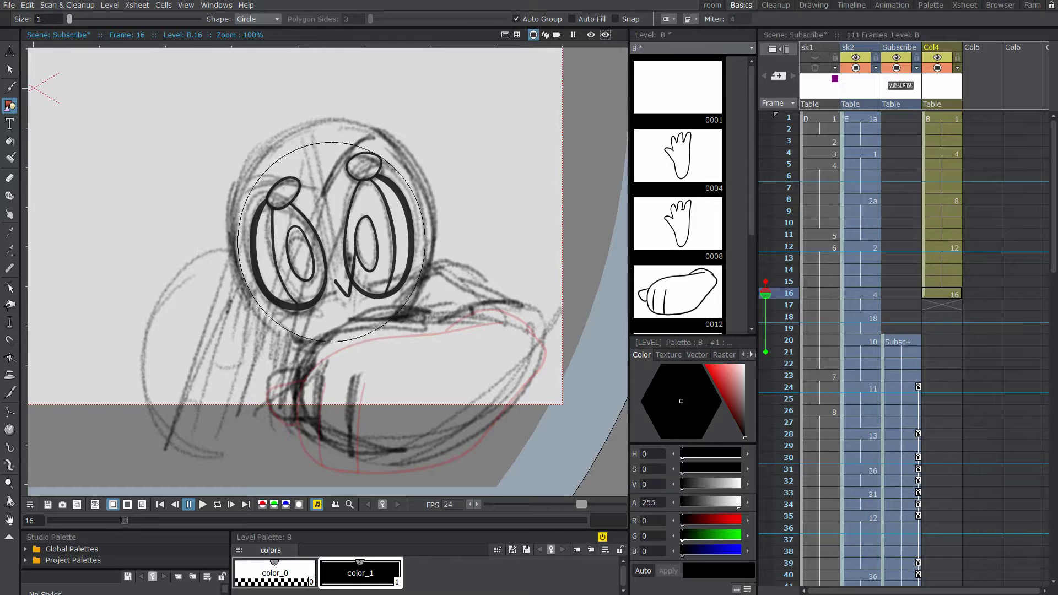
{"action": "key", "text": "c"}
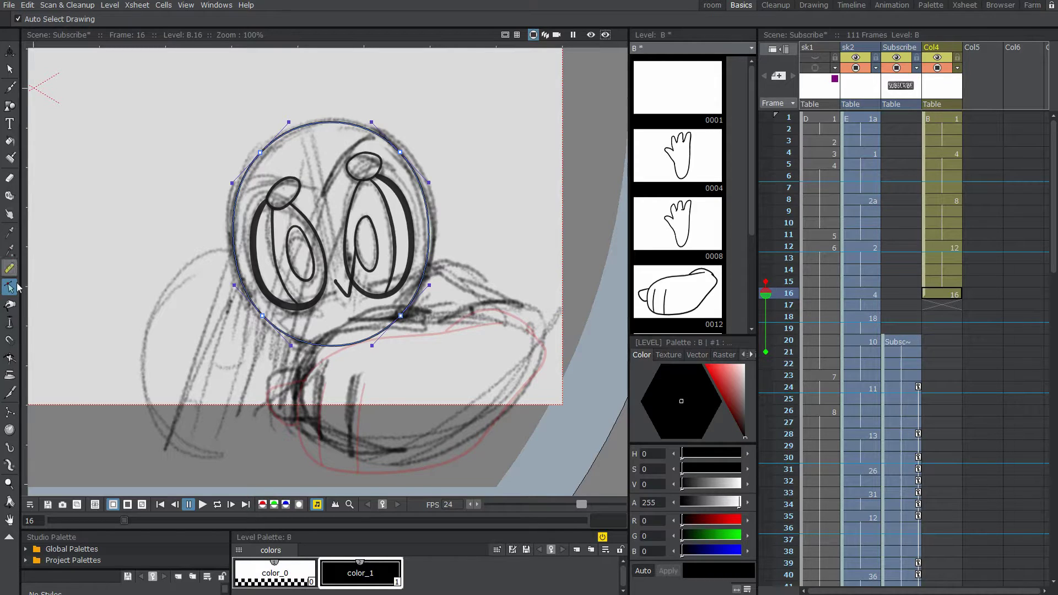
Vary the head circle's line thickness with the Pump tool along its sides, bottom and top, and check the drawing on frame 12.
{"action": "left_click", "coordinate": [10, 322]}
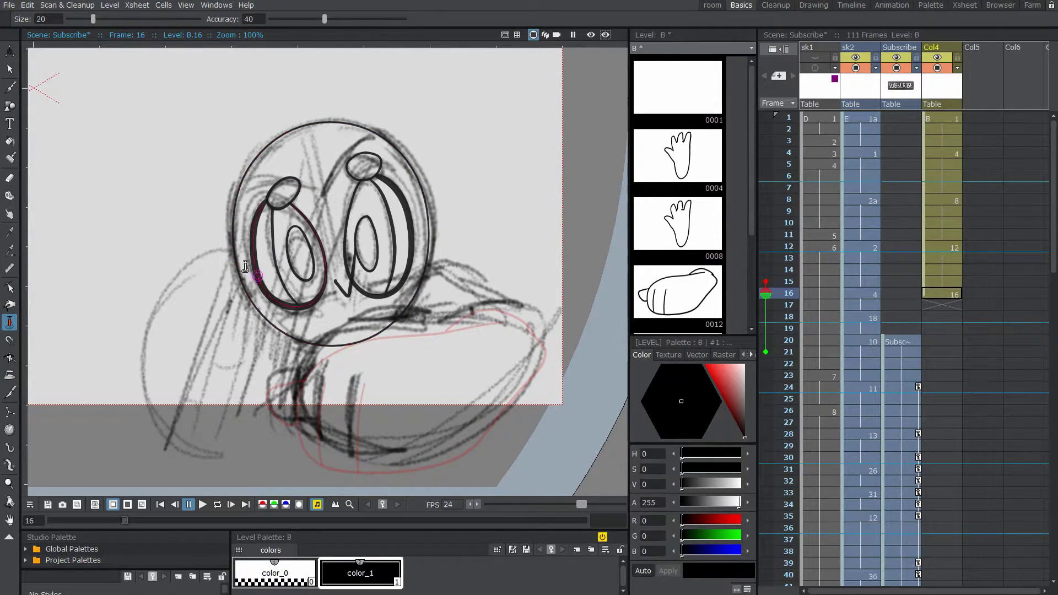
{"action": "left_click_drag", "start_coordinate": [237, 256], "coordinate": [224, 249]}
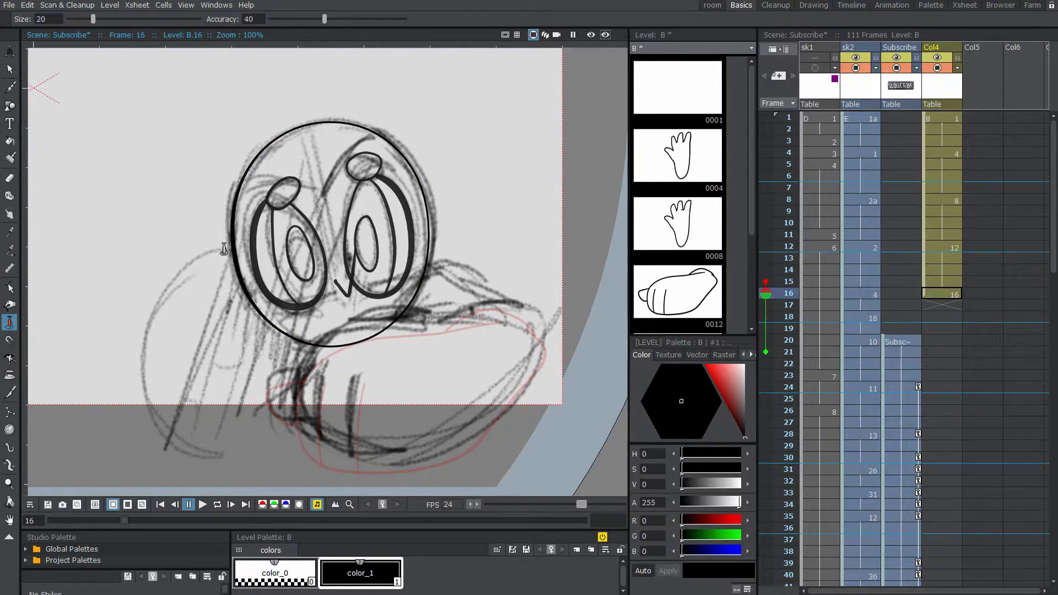
{"action": "key", "text": "ctrl+z"}
{"action": "left_click_drag", "start_coordinate": [320, 340], "coordinate": [322, 338]}
{"action": "left_click_drag", "start_coordinate": [426, 276], "coordinate": [421, 285]}
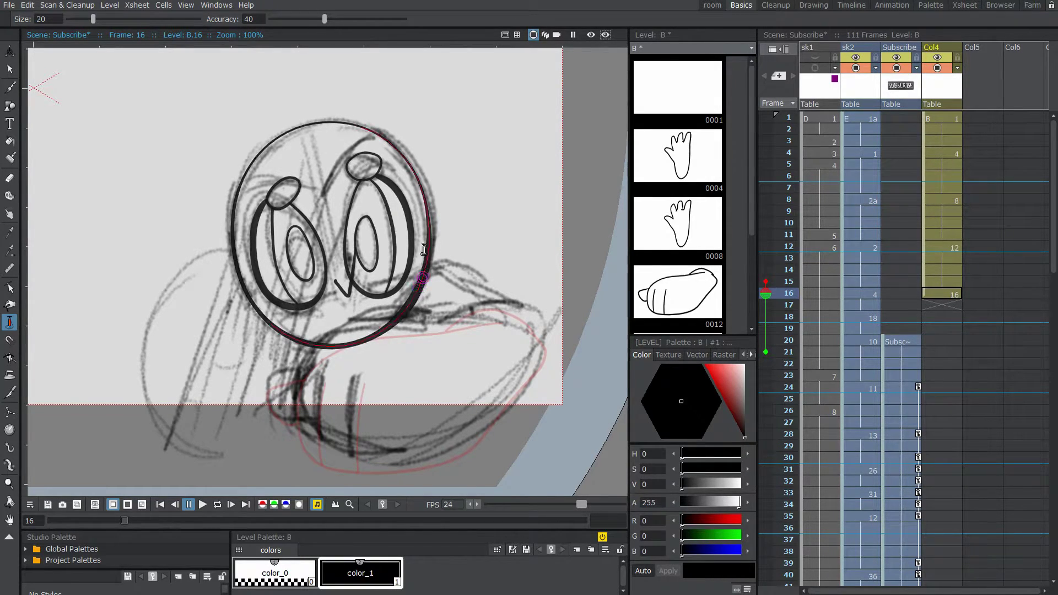
{"action": "left_click_drag", "start_coordinate": [451, 117], "coordinate": [474, 147]}
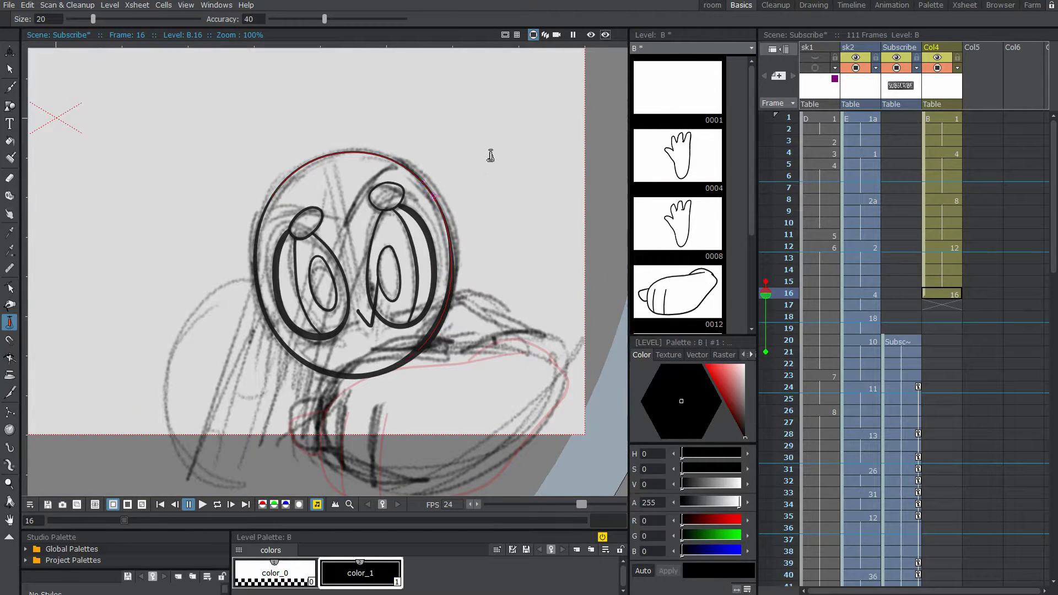
{"action": "left_click_drag", "start_coordinate": [343, 143], "coordinate": [346, 145]}
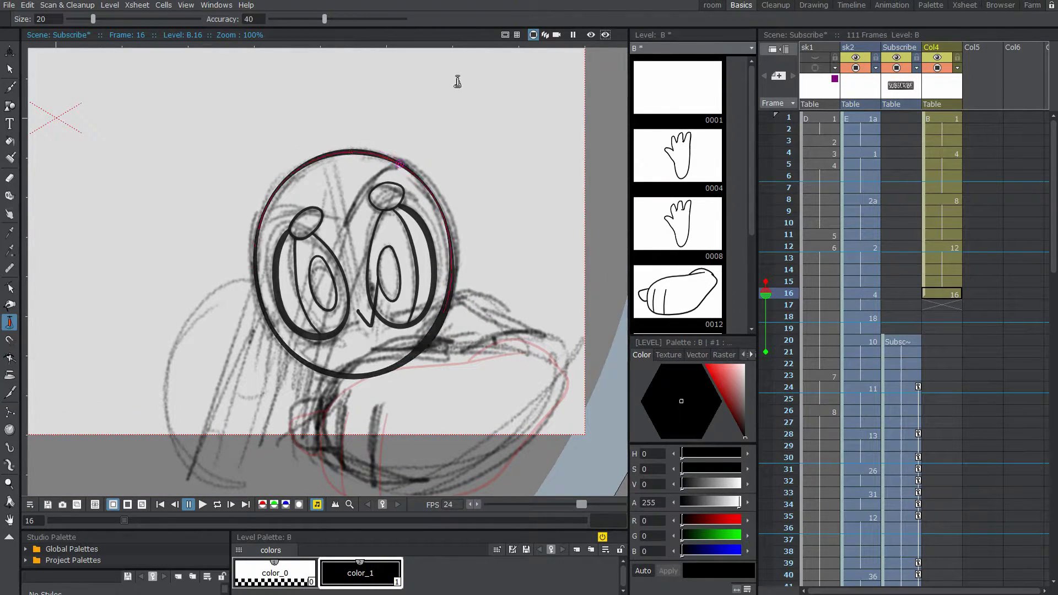
{"action": "left_click_drag", "start_coordinate": [473, 124], "coordinate": [481, 108]}
{"action": "left_click", "coordinate": [938, 259]}
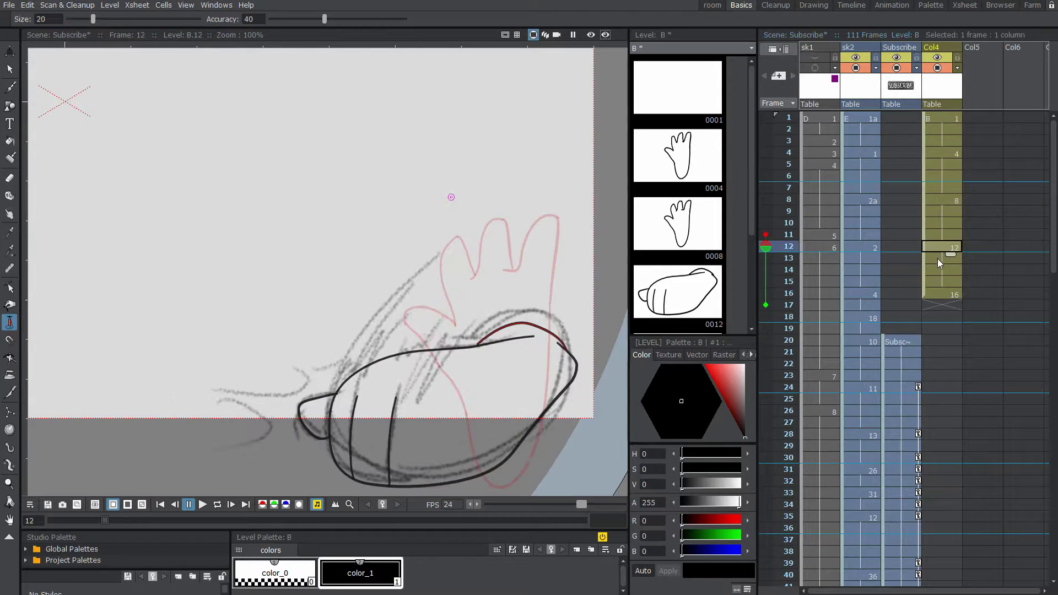
{"action": "left_click", "coordinate": [941, 296]}
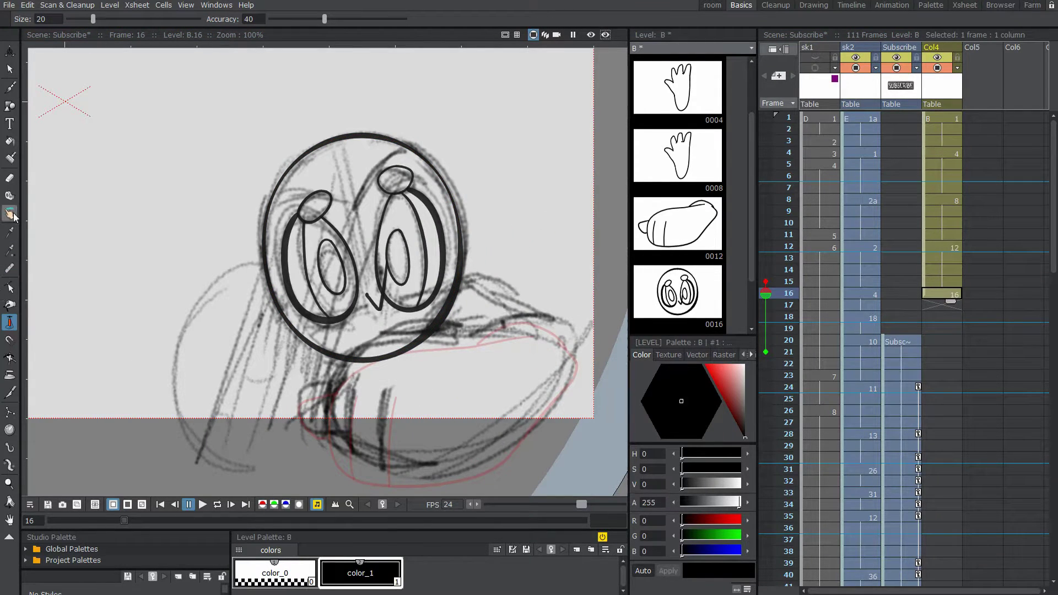
Erase the bottom part of the head circle where the hand overlaps it.
{"action": "left_click", "coordinate": [10, 87]}
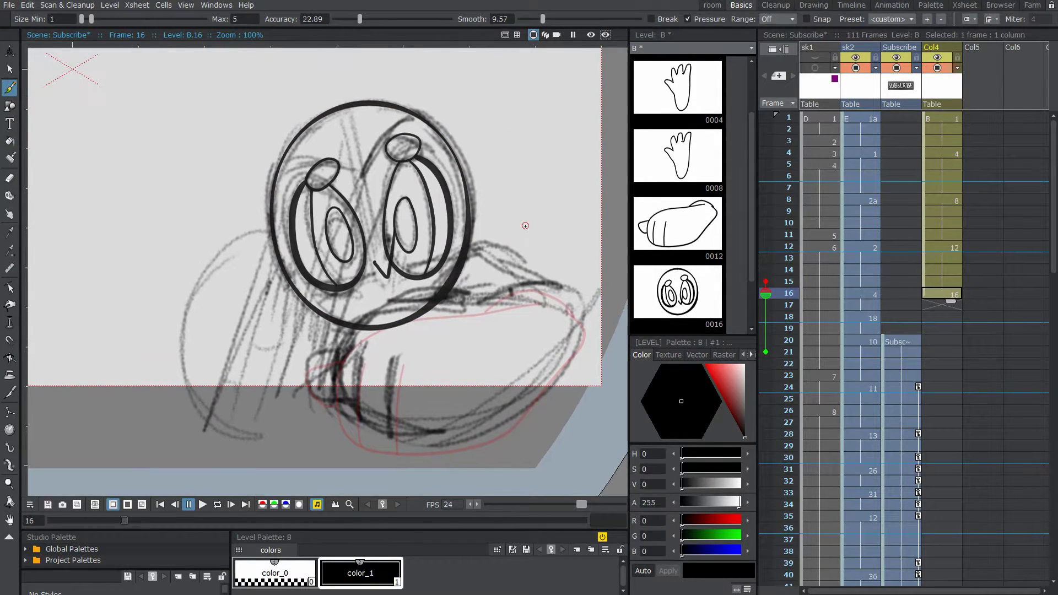
{"action": "key", "text": "a"}
{"action": "mouse_move", "coordinate": [335, 316]}
{"action": "left_mouse_down"}
{"action": "mouse_move", "coordinate": [406, 307]}
{"action": "mouse_move", "coordinate": [434, 285]}
{"action": "left_mouse_up"}
Reduce the opacity of the sk2 sketch column and reselect frame 16 in Col4 for inking.
{"action": "key", "text": "b"}
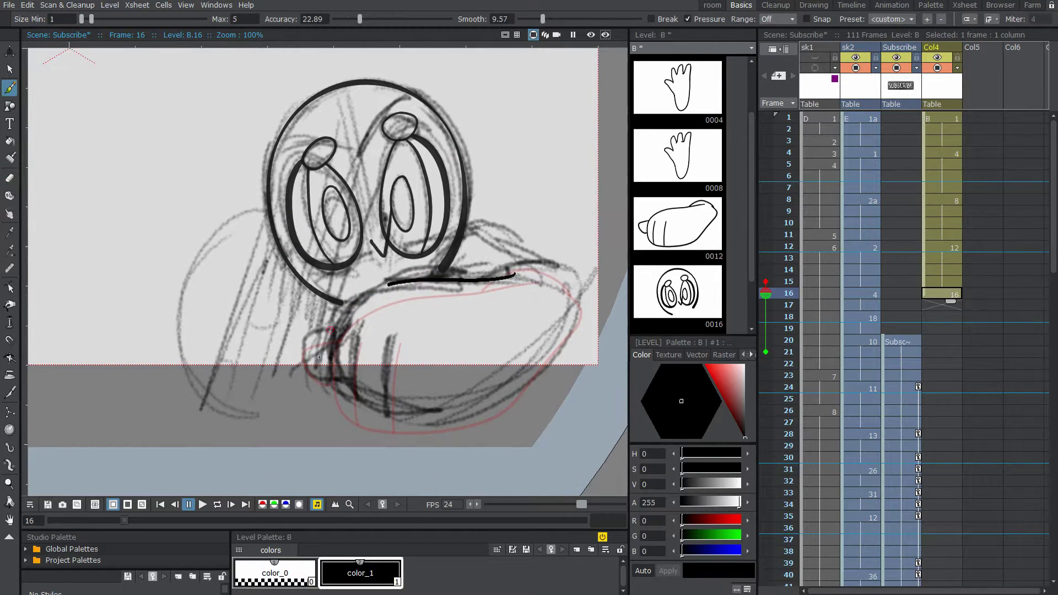
{"action": "left_click", "coordinate": [876, 68]}
{"action": "left_click_drag", "start_coordinate": [955, 81], "coordinate": [928, 83]}
{"action": "left_click", "coordinate": [942, 294]}
Ink the outline of the large hand below the face, covering its upper edge, finger side, underside and wrist end.
{"action": "mouse_move", "coordinate": [482, 278]}
{"action": "left_mouse_down"}
{"action": "mouse_move", "coordinate": [401, 276]}
{"action": "mouse_move", "coordinate": [338, 385]}
{"action": "left_mouse_up"}
{"action": "left_click_drag", "start_coordinate": [334, 378], "coordinate": [399, 414]}
{"action": "left_click_drag", "start_coordinate": [457, 279], "coordinate": [459, 320]}
{"action": "left_click_drag", "start_coordinate": [460, 319], "coordinate": [338, 396]}
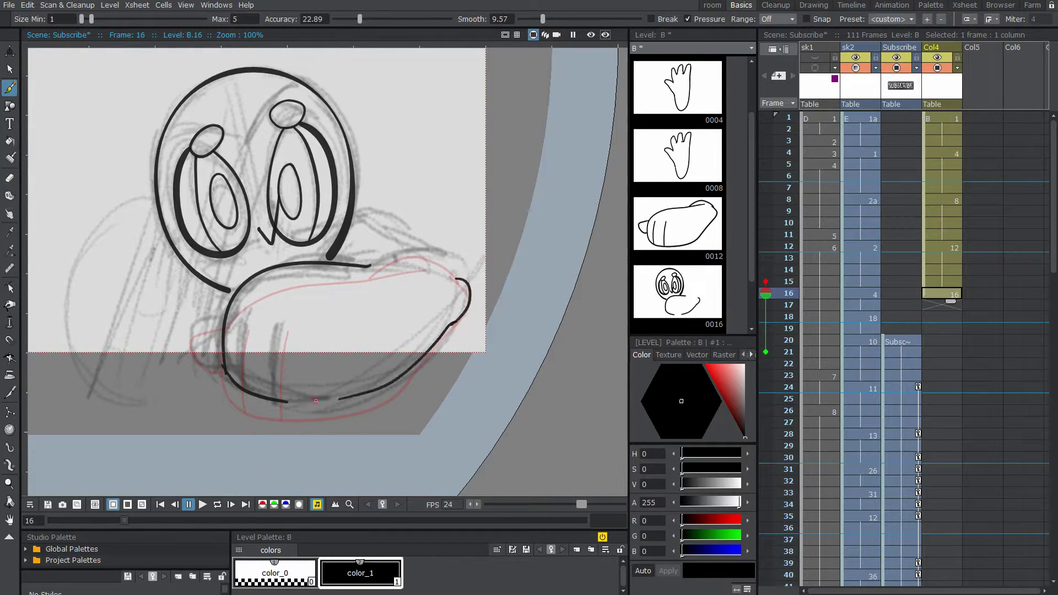
{"action": "left_click_drag", "start_coordinate": [274, 397], "coordinate": [460, 318]}
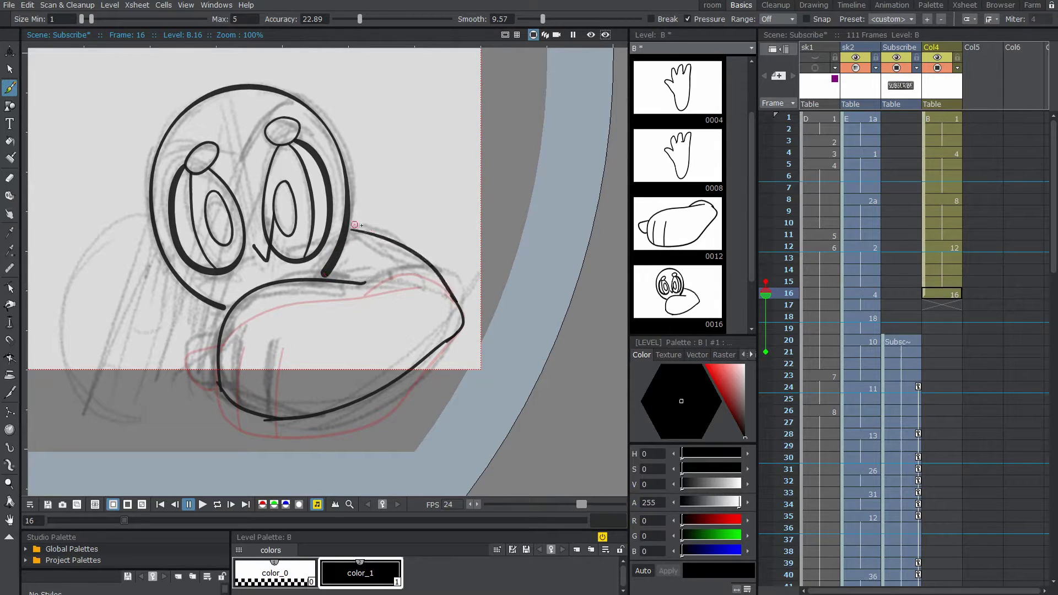
Ink the arm lines behind the hand, running from the side of the head down to the hand's outer end.
{"action": "mouse_move", "coordinate": [339, 283]}
{"action": "left_mouse_down"}
{"action": "mouse_move", "coordinate": [360, 232]}
{"action": "mouse_move", "coordinate": [447, 296]}
{"action": "left_mouse_up"}
{"action": "mouse_move", "coordinate": [353, 262]}
{"action": "left_mouse_down"}
{"action": "mouse_move", "coordinate": [346, 283]}
{"action": "mouse_move", "coordinate": [439, 285]}
{"action": "left_mouse_up"}
{"action": "left_click_drag", "start_coordinate": [392, 197], "coordinate": [402, 205]}
Join the loose line ends of the hand, arm and head outlines with the Control Point Editor.
{"action": "key", "text": "c"}
{"action": "left_click", "coordinate": [377, 292]}
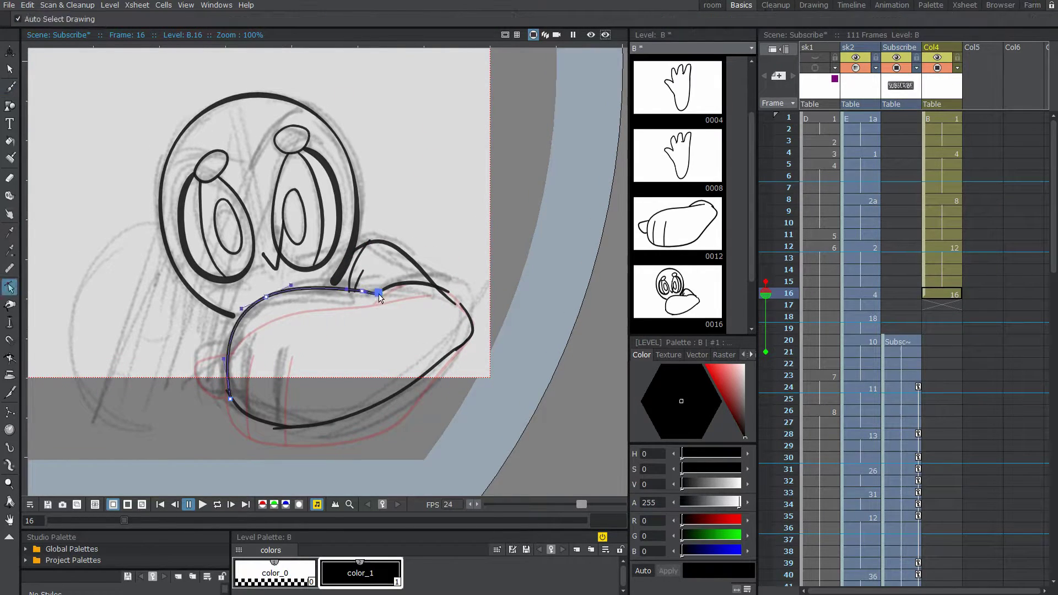
{"action": "left_click", "coordinate": [441, 291]}
{"action": "left_click_drag", "start_coordinate": [461, 304], "coordinate": [475, 329]}
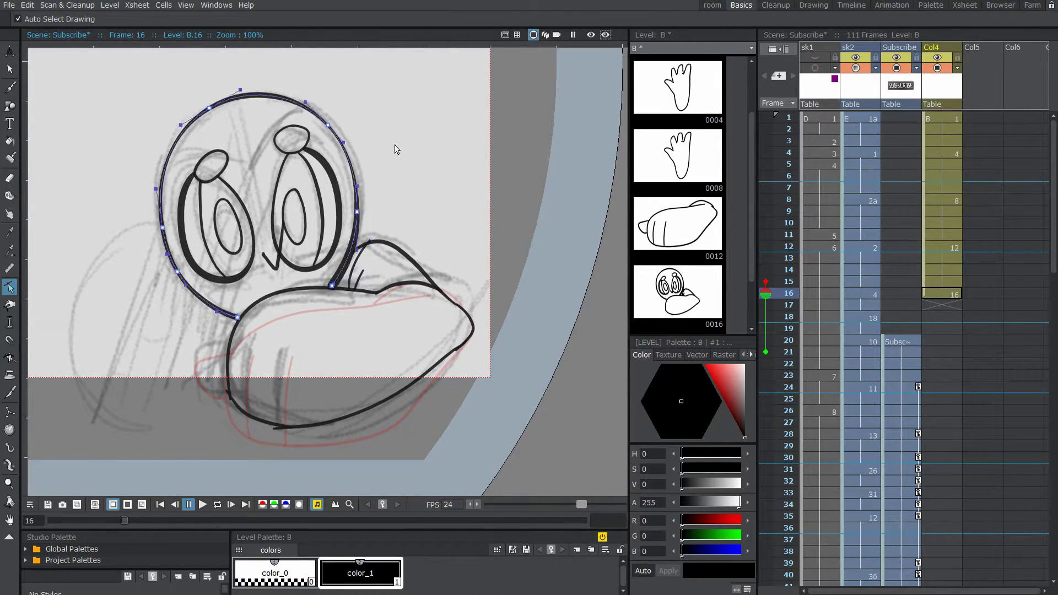
Ink the V-shaped brow line across the head, passing behind the small ovals above both eyes.
{"action": "key", "text": "b"}
{"action": "left_click_drag", "start_coordinate": [331, 148], "coordinate": [278, 210]}
{"action": "left_click_drag", "start_coordinate": [230, 186], "coordinate": [256, 152]}
Ink the two finger lines inside the hand and the small rounded shape at its finger side.
{"action": "mouse_move", "coordinate": [284, 350]}
{"action": "left_mouse_down"}
{"action": "mouse_move", "coordinate": [283, 401]}
{"action": "mouse_move", "coordinate": [252, 366]}
{"action": "mouse_move", "coordinate": [283, 400]}
{"action": "left_mouse_up"}
{"action": "key", "text": "ctrl+z"}
{"action": "left_click_drag", "start_coordinate": [304, 348], "coordinate": [302, 423]}
{"action": "left_click_drag", "start_coordinate": [336, 356], "coordinate": [335, 433]}
{"action": "left_click_drag", "start_coordinate": [469, 306], "coordinate": [528, 271]}
Extend the hand's upper line toward the wrist and adjust the neighbouring arm line with the Control Point Editor.
{"action": "key", "text": "c"}
{"action": "left_click", "coordinate": [471, 267]}
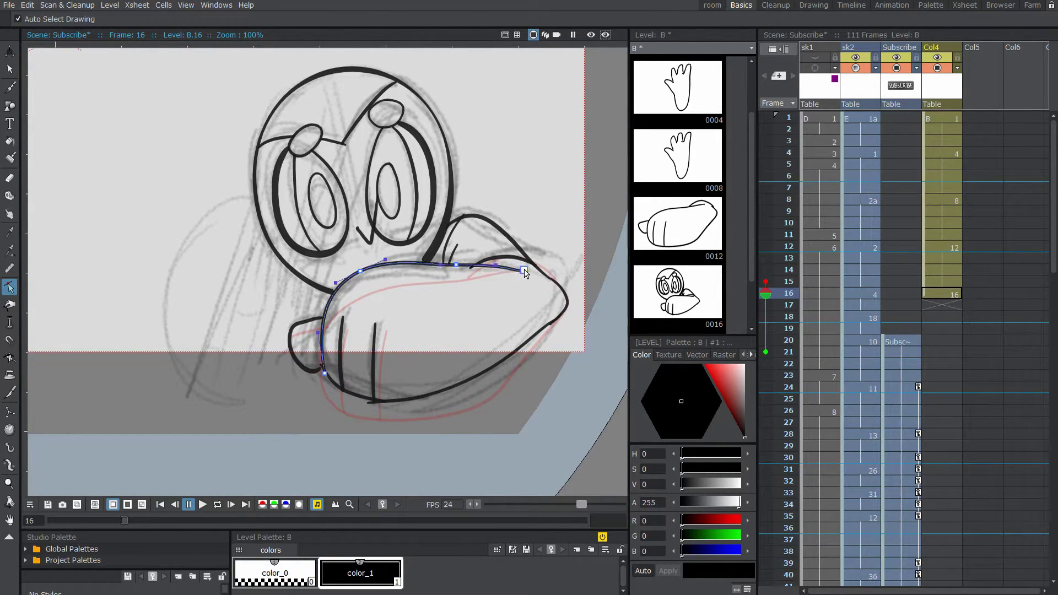
{"action": "left_click", "coordinate": [509, 257]}
{"action": "left_click", "coordinate": [482, 160]}
{"action": "left_click_drag", "start_coordinate": [482, 160], "coordinate": [476, 200]}
Try to ink the large rounded outline behind the head with the Brush, following the rough sketch beside the finger side of the hand.
{"action": "key", "text": "b"}
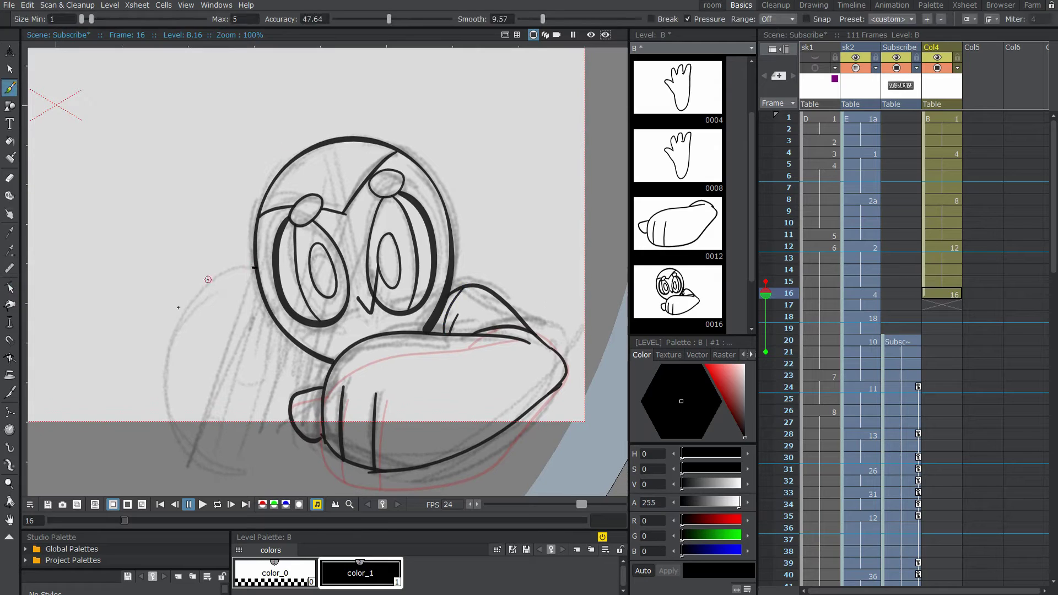
{"action": "mouse_move", "coordinate": [254, 270]}
{"action": "left_mouse_down"}
{"action": "mouse_move", "coordinate": [169, 358]}
{"action": "mouse_move", "coordinate": [202, 461]}
{"action": "left_mouse_up"}
{"action": "key", "text": "ctrl+z"}
{"action": "mouse_move", "coordinate": [253, 271]}
{"action": "left_mouse_down"}
{"action": "mouse_move", "coordinate": [182, 448]}
{"action": "mouse_move", "coordinate": [190, 484]}
{"action": "left_mouse_up"}
{"action": "key", "text": "ctrl+z"}
{"action": "left_click_drag", "start_coordinate": [165, 349], "coordinate": [265, 463]}
{"action": "scroll", "coordinate": [431, 136], "scroll_direction": "down", "scroll_amount": 2}
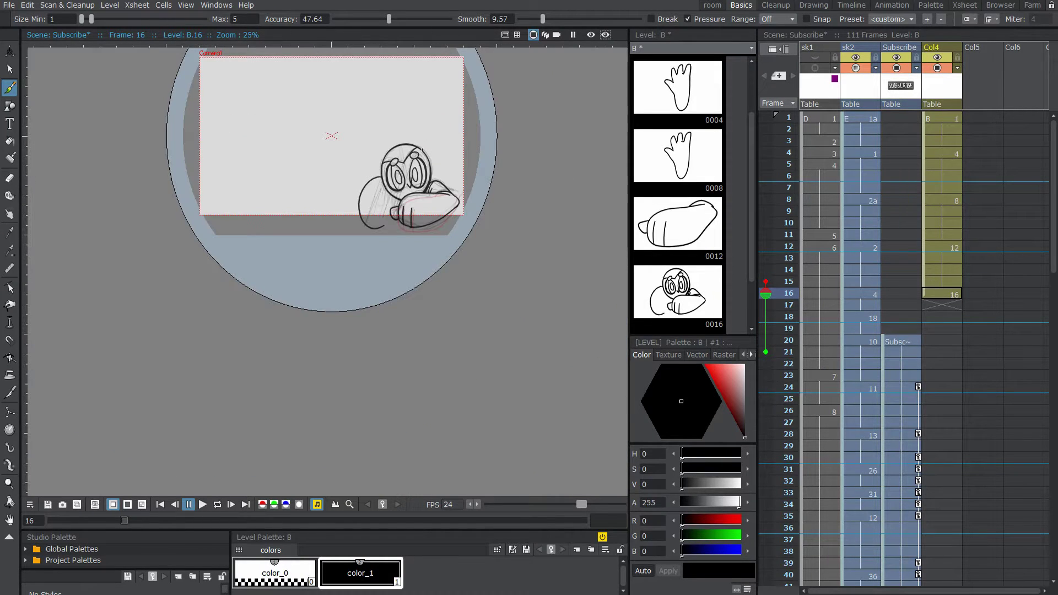
{"action": "scroll", "coordinate": [415, 170], "scroll_direction": "up", "scroll_amount": 4}
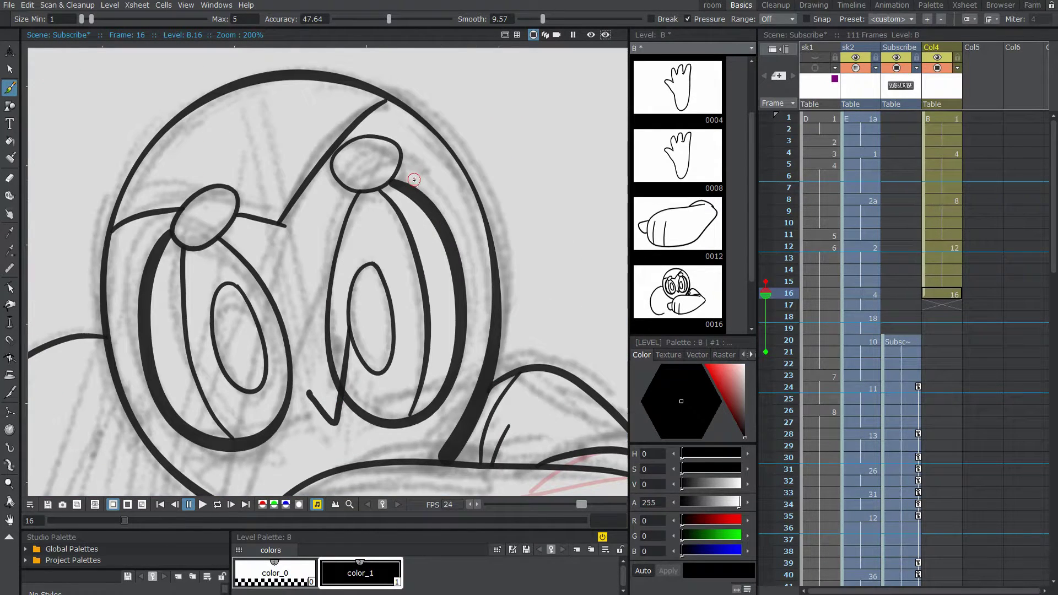
{"action": "scroll", "coordinate": [410, 180], "scroll_direction": "down", "scroll_amount": 1}
{"action": "key", "text": "ctrl+z"}
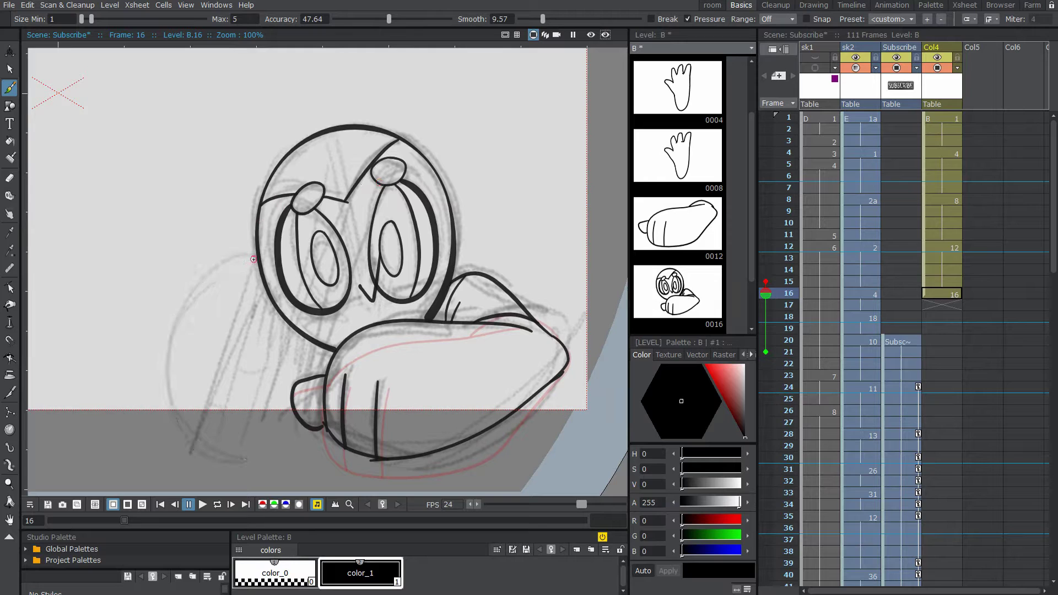
Ink the large rounded outline from the side of the head around and under to the finger side of the hand.
{"action": "left_click_drag", "start_coordinate": [180, 323], "coordinate": [329, 447]}
{"action": "key", "text": "ctrl+z"}
{"action": "mouse_move", "coordinate": [256, 255]}
{"action": "left_mouse_down"}
{"action": "mouse_move", "coordinate": [184, 303]}
{"action": "mouse_move", "coordinate": [251, 474]}
{"action": "mouse_move", "coordinate": [333, 445]}
{"action": "left_mouse_up"}
{"action": "left_click_drag", "start_coordinate": [317, 231], "coordinate": [333, 166]}
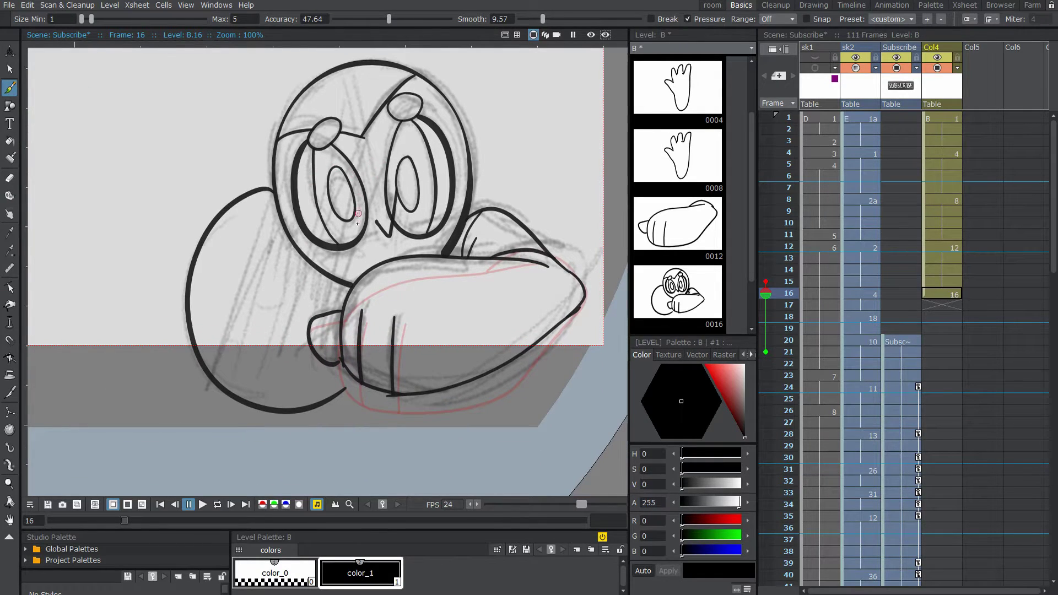
{"action": "left_click_drag", "start_coordinate": [392, 151], "coordinate": [401, 102]}
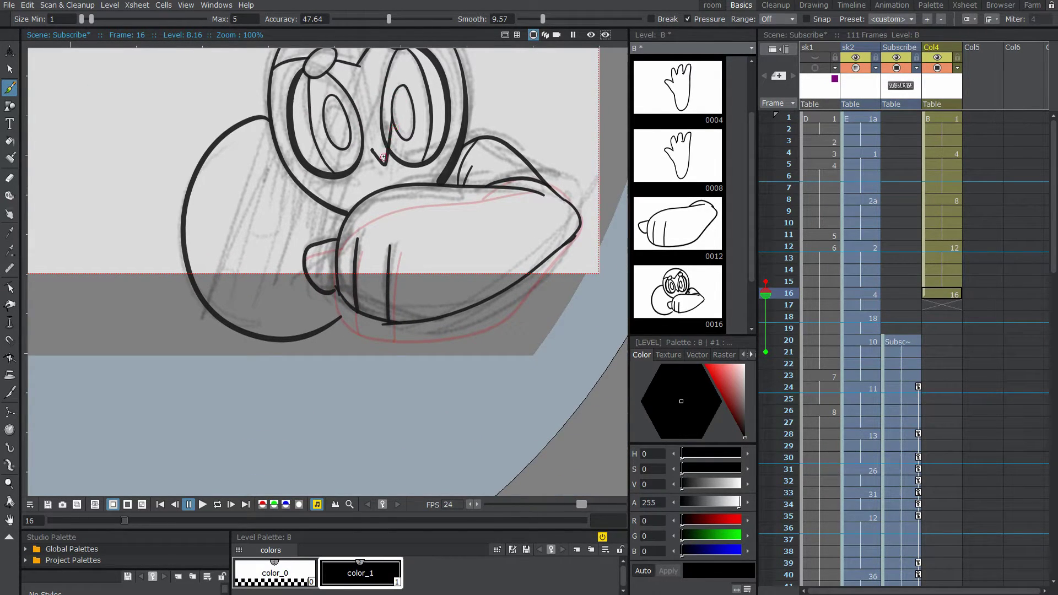
{"action": "left_click_drag", "start_coordinate": [384, 158], "coordinate": [378, 244]}
{"action": "left_click_drag", "start_coordinate": [379, 227], "coordinate": [378, 181]}
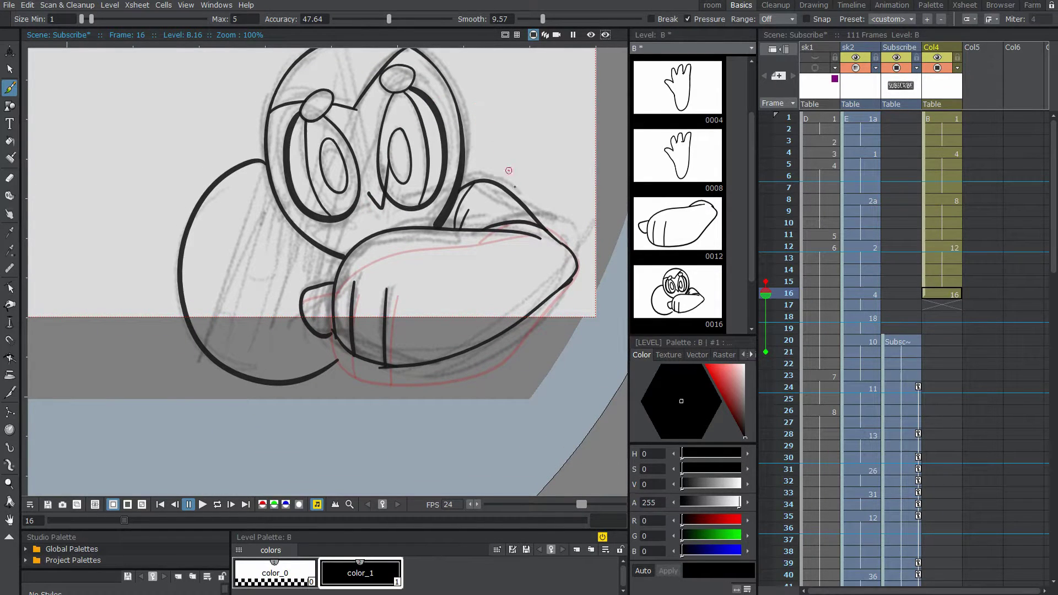
Thicken the arm's contour and fold lines behind the hand with the Pump tool at size 20, and save the scene.
{"action": "scroll", "coordinate": [481, 159], "scroll_direction": "up", "scroll_amount": 2}
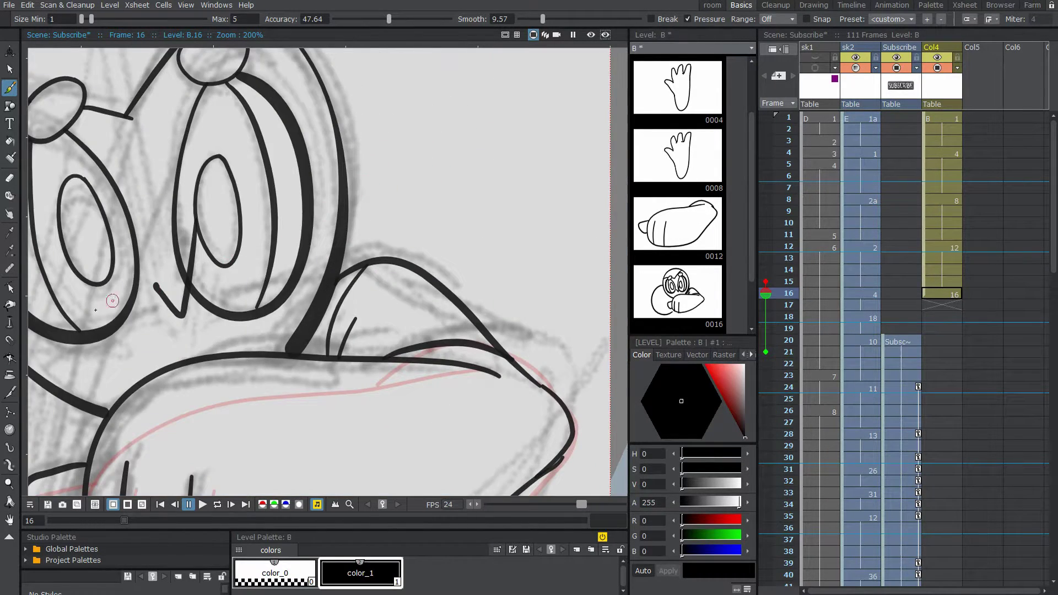
{"action": "left_click", "coordinate": [9, 323]}
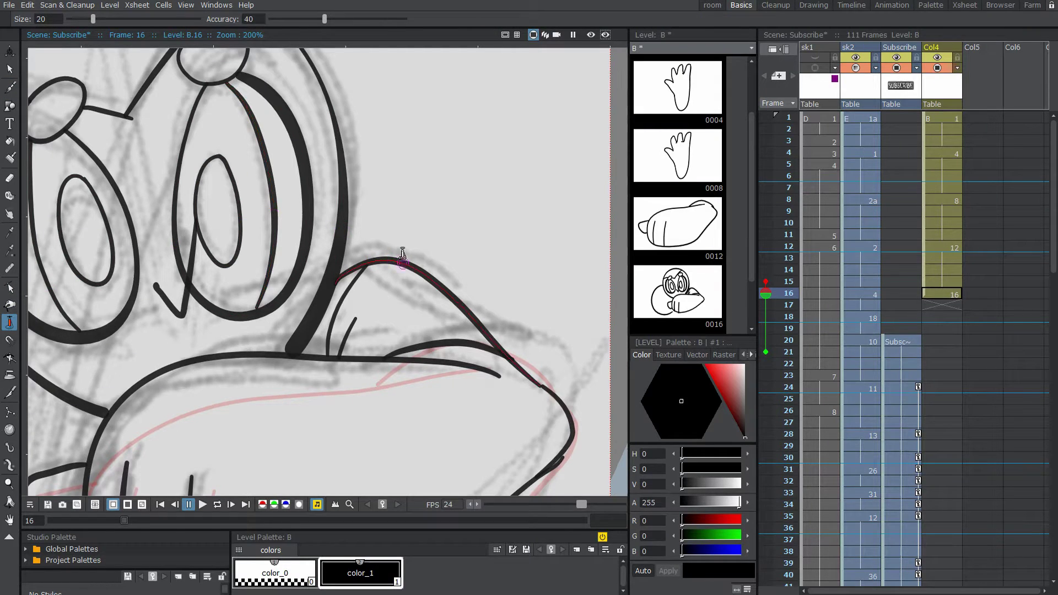
{"action": "left_click_drag", "start_coordinate": [403, 253], "coordinate": [401, 252]}
{"action": "left_click_drag", "start_coordinate": [352, 287], "coordinate": [355, 285]}
{"action": "left_click_drag", "start_coordinate": [356, 322], "coordinate": [356, 317]}
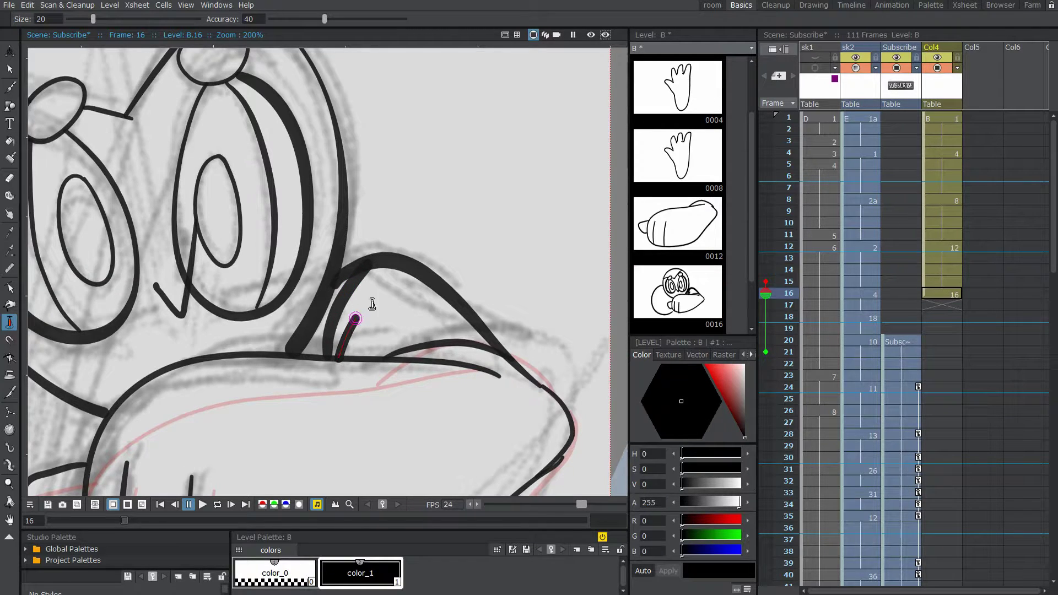
{"action": "mouse_move", "coordinate": [444, 343]}
{"action": "left_mouse_down"}
{"action": "mouse_move", "coordinate": [443, 356]}
{"action": "mouse_move", "coordinate": [486, 353]}
{"action": "left_mouse_up"}
{"action": "scroll", "coordinate": [505, 276], "scroll_direction": "down", "scroll_amount": 3}
{"action": "scroll", "coordinate": [551, 259], "scroll_direction": "up", "scroll_amount": 2}
{"action": "key", "text": "ctrl+s"}
Refine the arm and hand outlines near the wrist with the Control Point Editor and the Pump tool.
{"action": "left_click_drag", "start_coordinate": [471, 401], "coordinate": [451, 373]}
{"action": "left_click", "coordinate": [9, 287]}
{"action": "left_click", "coordinate": [392, 296]}
{"action": "left_click", "coordinate": [10, 323]}
{"action": "left_click_drag", "start_coordinate": [380, 170], "coordinate": [439, 182]}
{"action": "left_click_drag", "start_coordinate": [414, 290], "coordinate": [414, 295]}
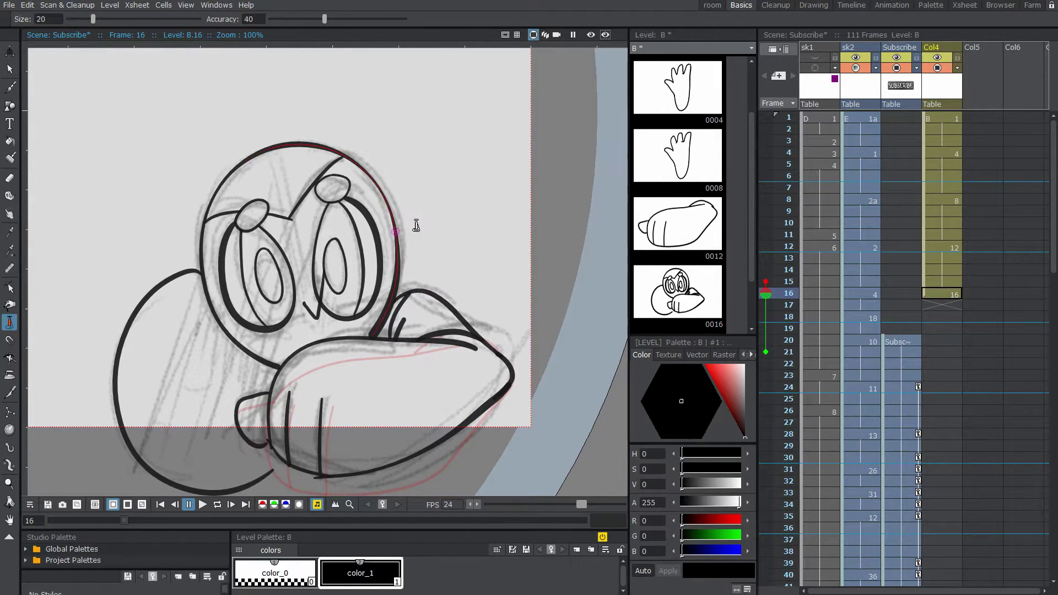
{"action": "left_click_drag", "start_coordinate": [416, 226], "coordinate": [458, 215]}
Ink the small rounded lobe under the head and the second large rounded outline behind the arm, and check its control points.
{"action": "key", "text": "b"}
{"action": "left_click_drag", "start_coordinate": [262, 316], "coordinate": [286, 342]}
{"action": "mouse_move", "coordinate": [439, 217]}
{"action": "left_mouse_down"}
{"action": "mouse_move", "coordinate": [599, 362]}
{"action": "mouse_move", "coordinate": [500, 421]}
{"action": "left_mouse_up"}
{"action": "key", "text": "c"}
{"action": "left_click", "coordinate": [446, 213]}
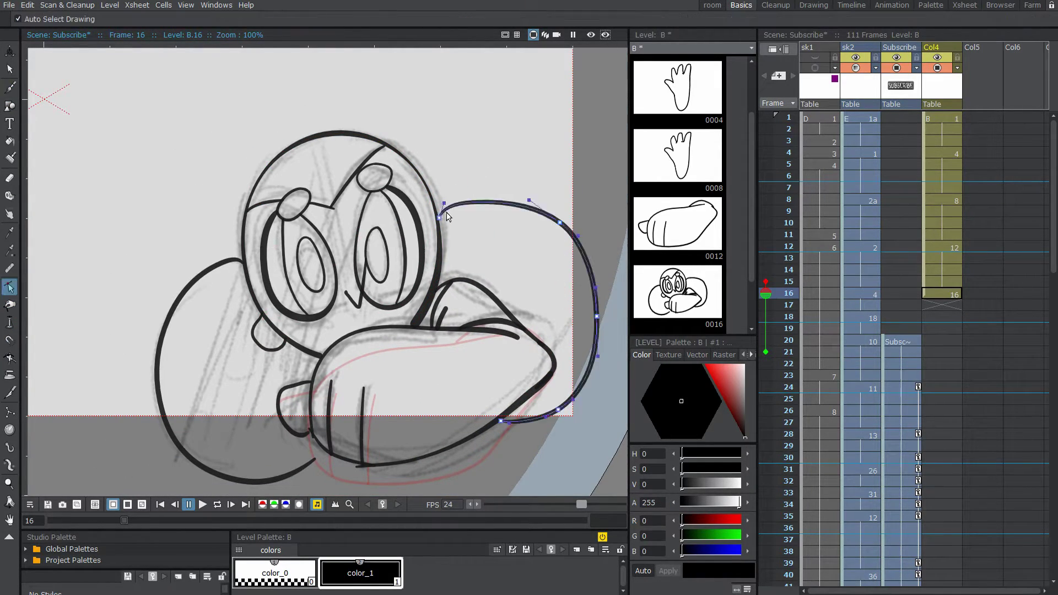
Ink the small angular shape between the head and the arm, and refine its short end line with the Control Point Editor and Pump tool.
{"action": "key", "text": "b"}
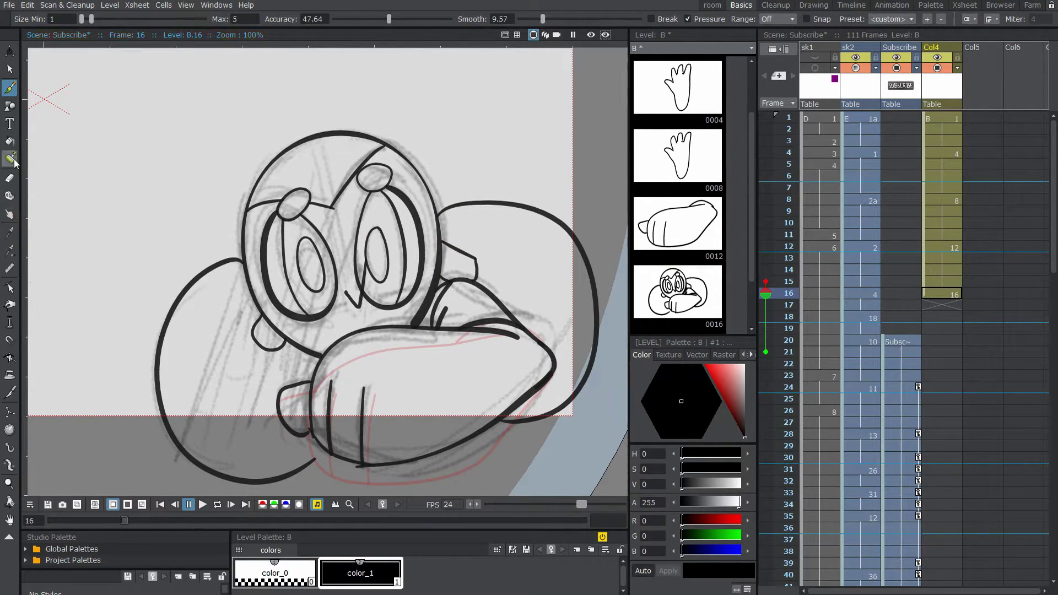
{"action": "left_click", "coordinate": [9, 287]}
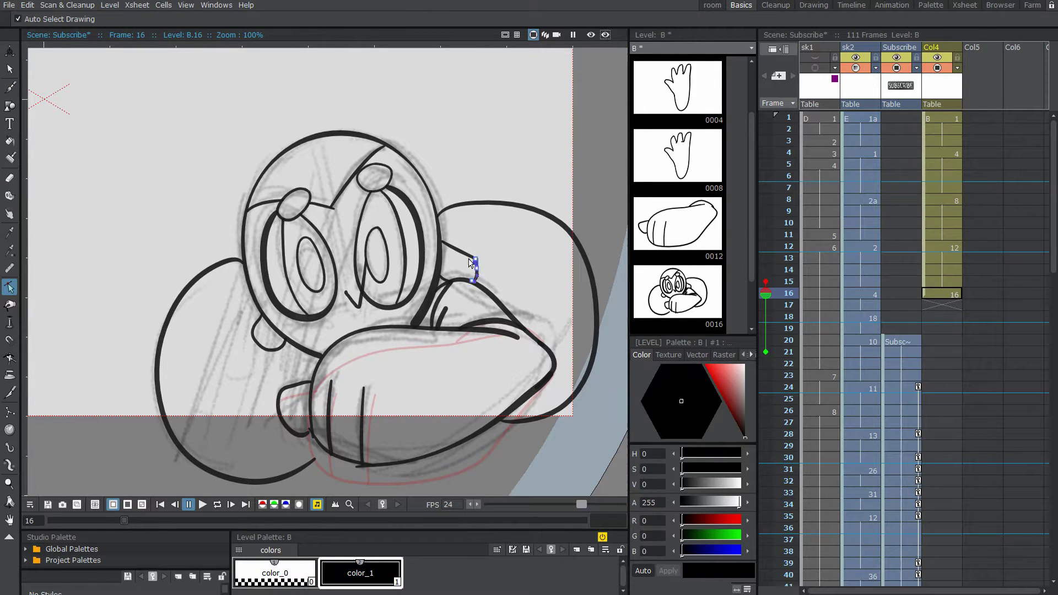
{"action": "left_click", "coordinate": [9, 322]}
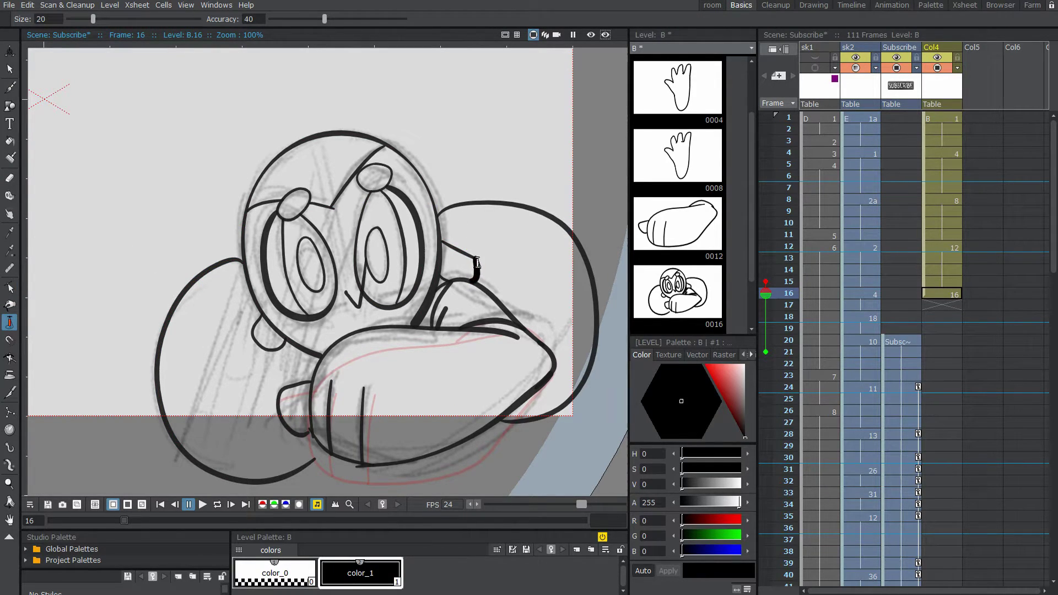
{"action": "left_click_drag", "start_coordinate": [454, 140], "coordinate": [463, 165]}
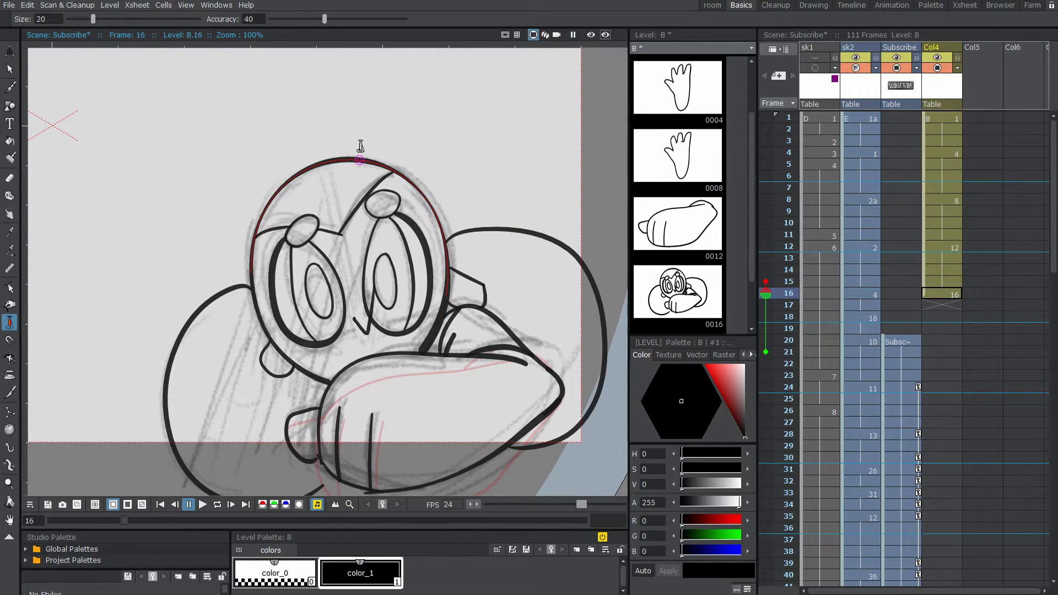
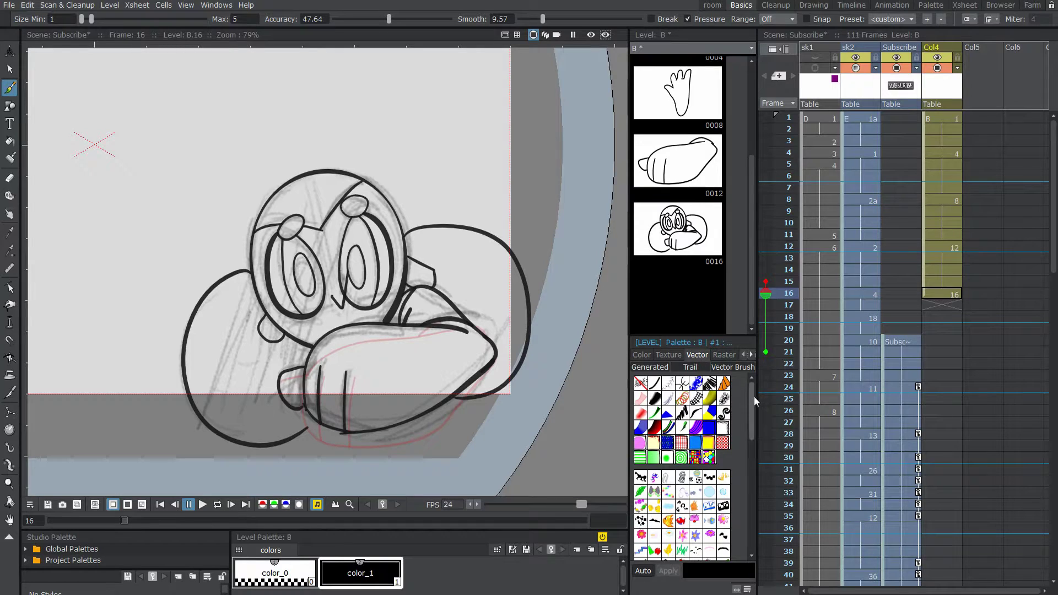
Try several trail vector styles on color_1, including the green leaf.
{"action": "mouse_move", "coordinate": [753, 396]}
{"action": "left_mouse_down"}
{"action": "mouse_move", "coordinate": [758, 514]}
{"action": "mouse_move", "coordinate": [757, 422]}
{"action": "left_mouse_up"}
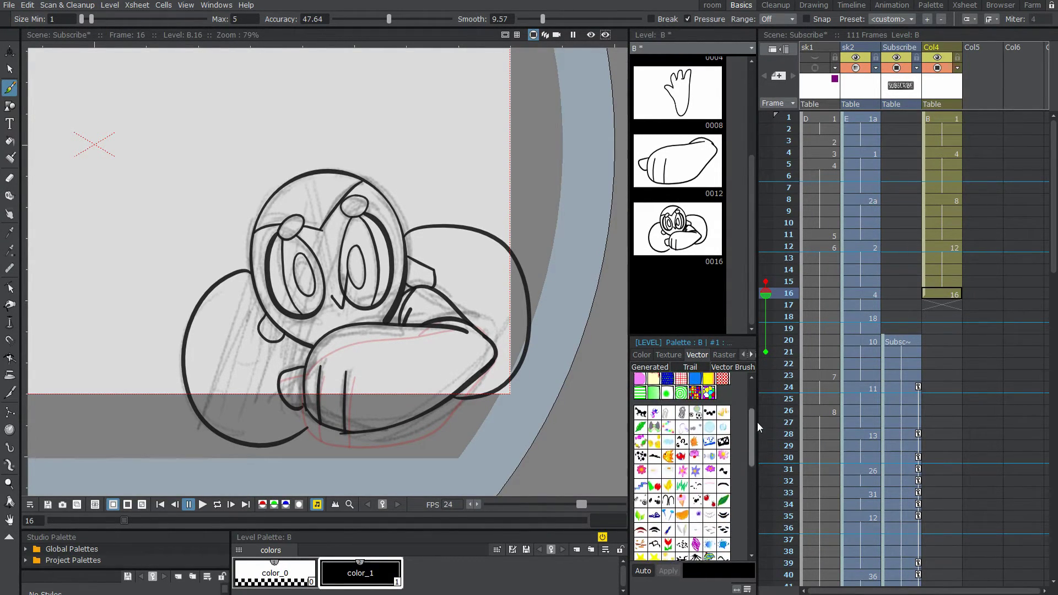
{"action": "left_click", "coordinate": [706, 473]}
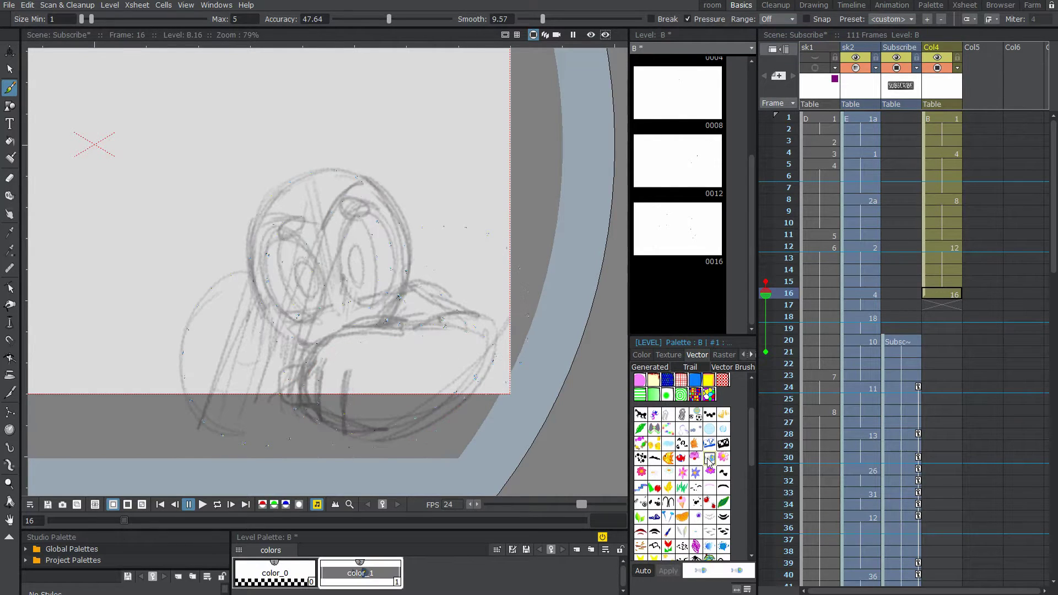
{"action": "left_click", "coordinate": [680, 438]}
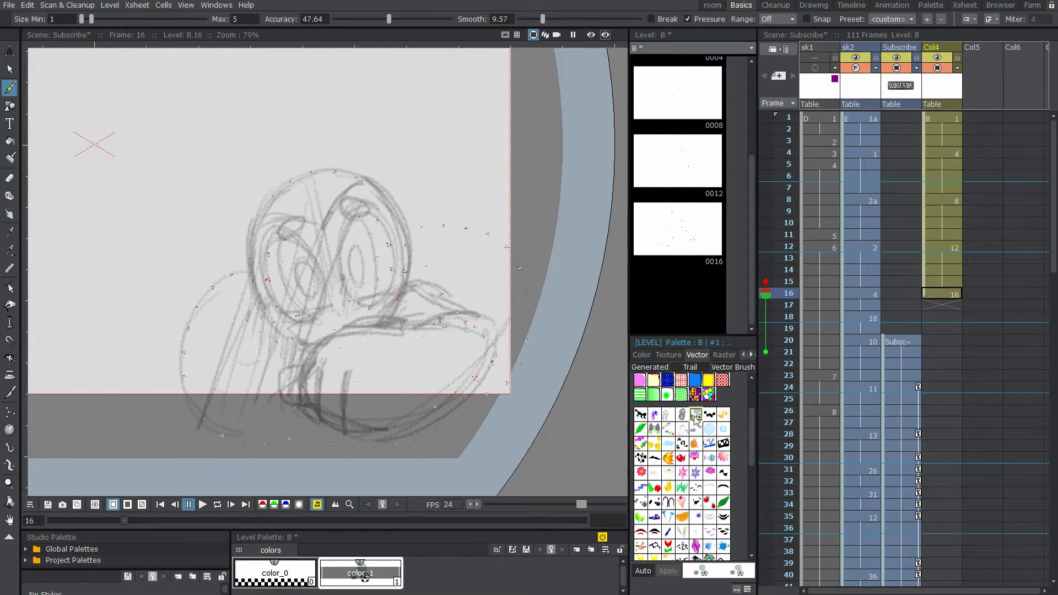
{"action": "left_click", "coordinate": [724, 503]}
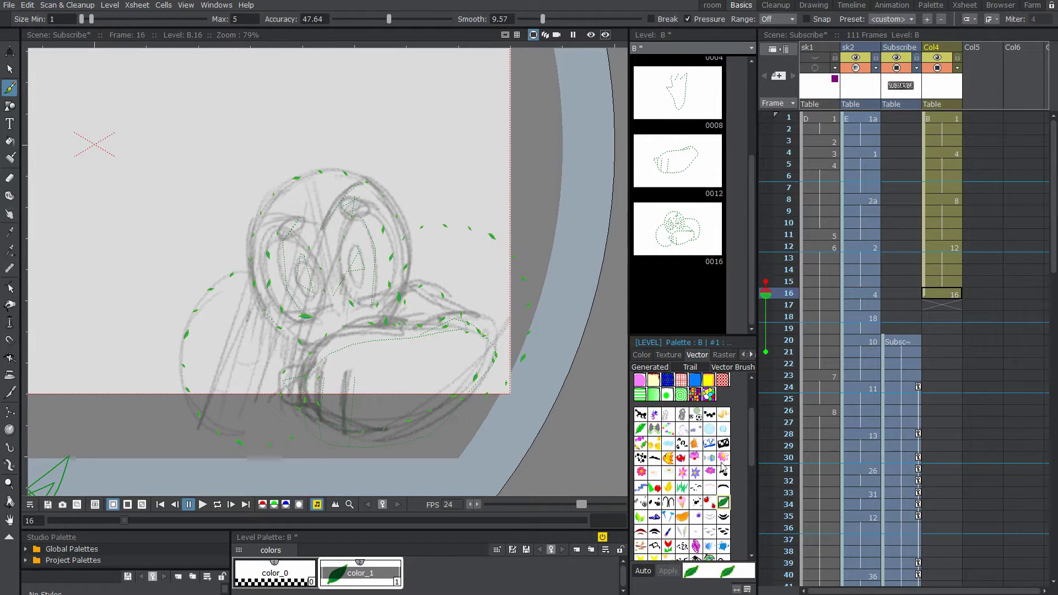
Apply the rough, broken-ink vector brush style to color_1 and examine the inked lines up close.
{"action": "left_click_drag", "start_coordinate": [751, 439], "coordinate": [751, 513]}
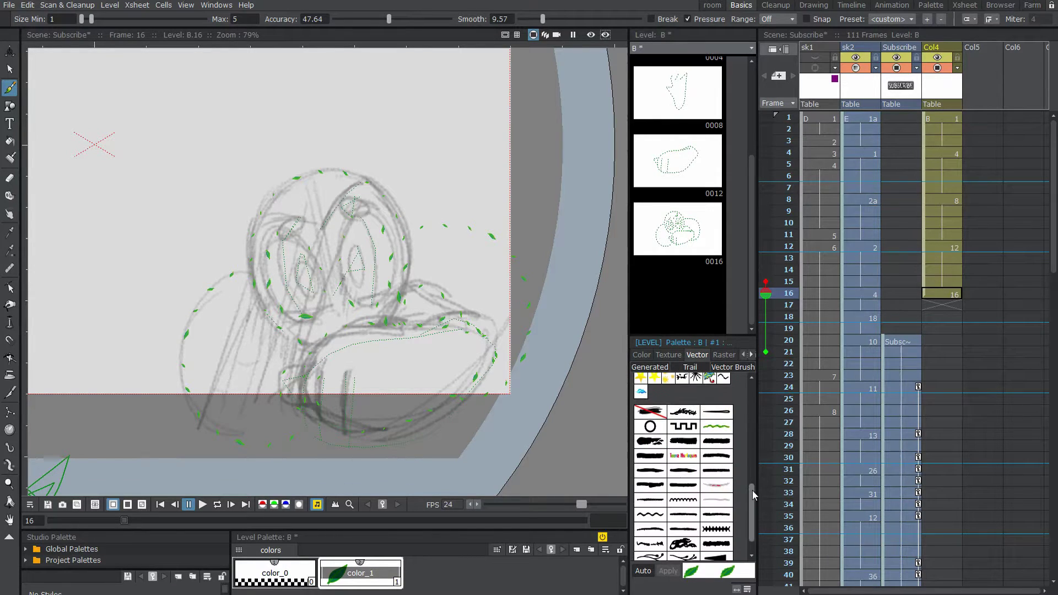
{"action": "left_click", "coordinate": [649, 411]}
{"action": "left_click", "coordinate": [681, 412]}
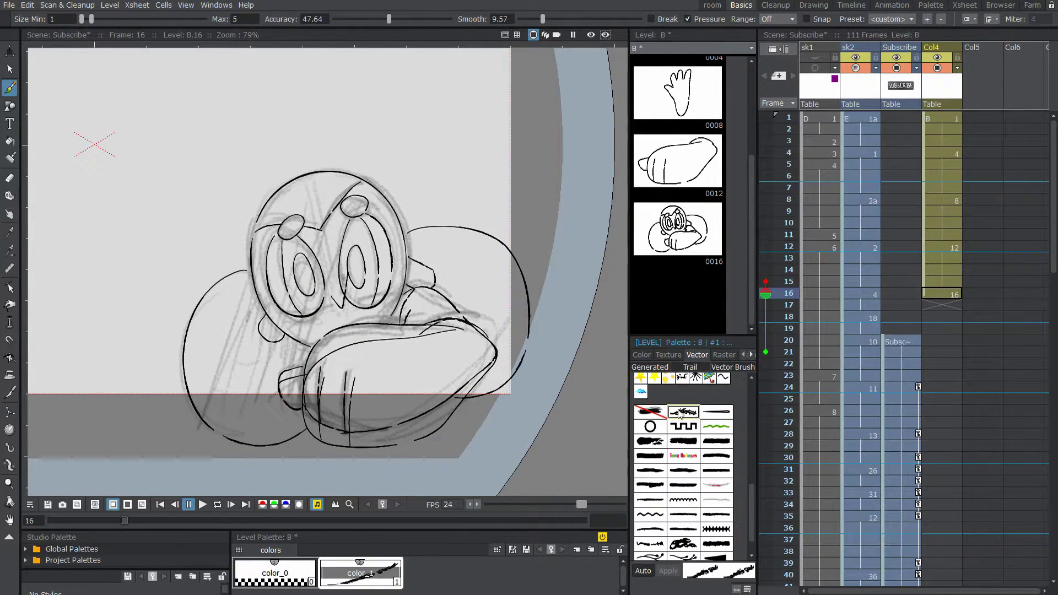
{"action": "scroll", "coordinate": [366, 332], "scroll_direction": "up", "scroll_amount": 1}
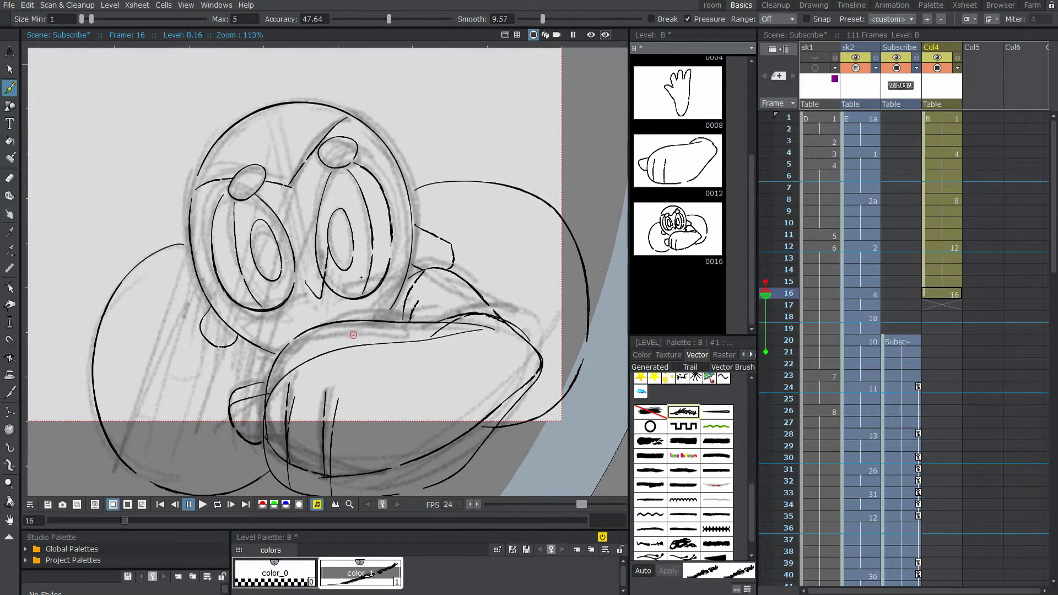
{"action": "scroll", "coordinate": [420, 268], "scroll_direction": "down", "scroll_amount": 2}
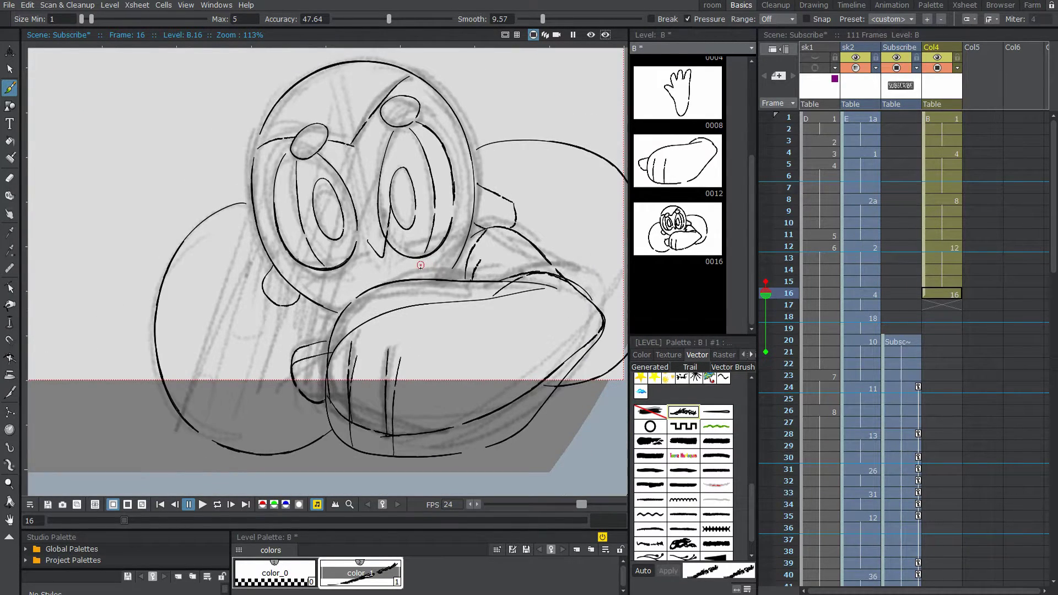
{"action": "scroll", "coordinate": [421, 267], "scroll_direction": "up", "scroll_amount": 1}
{"action": "left_click_drag", "start_coordinate": [475, 261], "coordinate": [447, 304]}
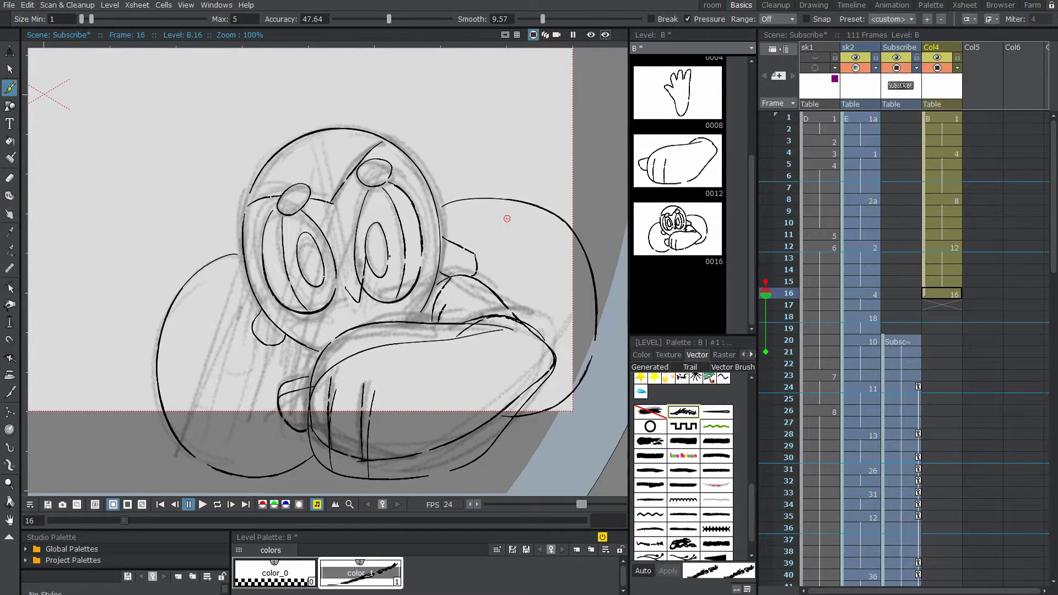
{"action": "scroll", "coordinate": [396, 218], "scroll_direction": "up", "scroll_amount": 1}
{"action": "scroll", "coordinate": [384, 300], "scroll_direction": "down", "scroll_amount": 2}
{"action": "scroll", "coordinate": [386, 300], "scroll_direction": "up", "scroll_amount": 1}
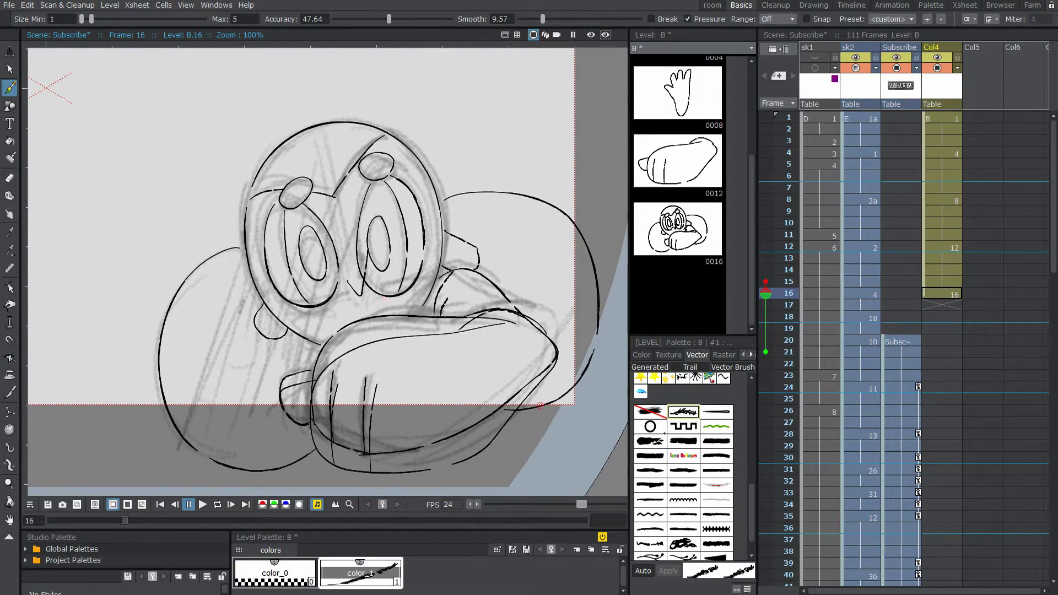
Try the tapered, square-wave, plain and thick-stroke vector brush styles on color_1.
{"action": "left_click", "coordinate": [705, 414]}
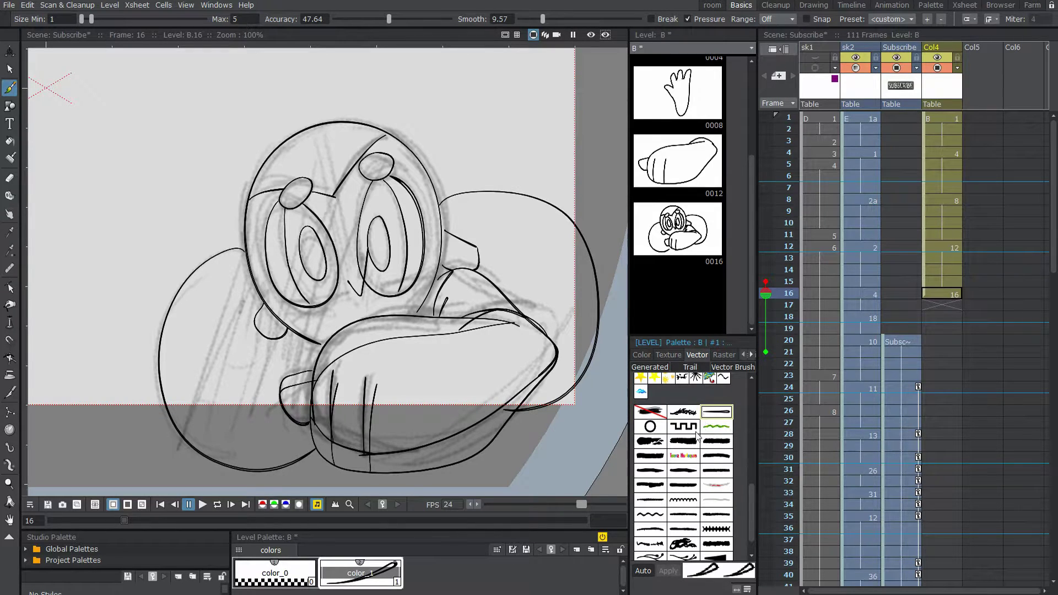
{"action": "left_click", "coordinate": [694, 432]}
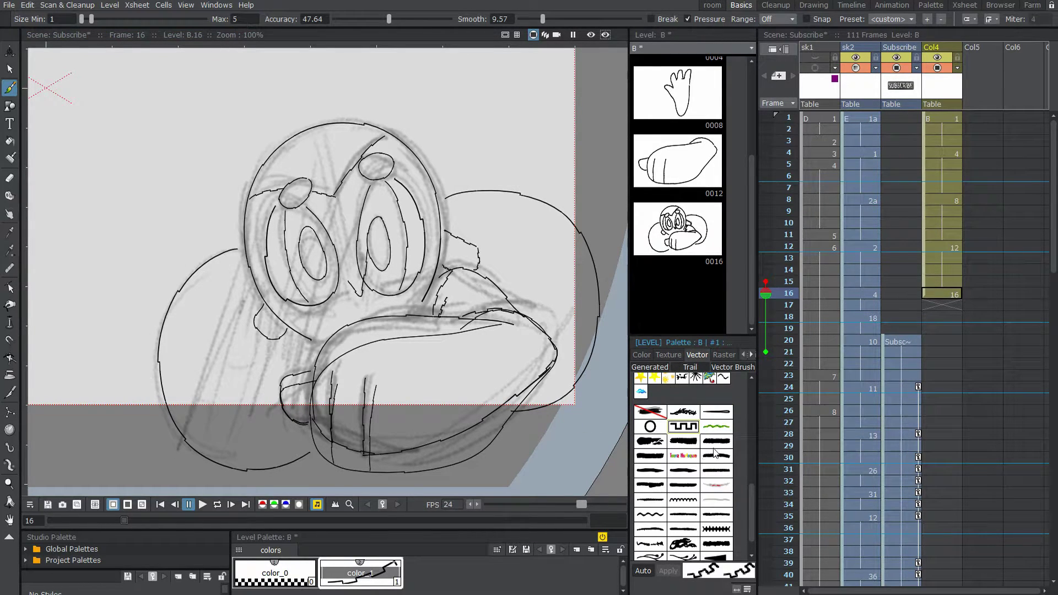
{"action": "left_click", "coordinate": [714, 452]}
{"action": "left_click", "coordinate": [650, 412]}
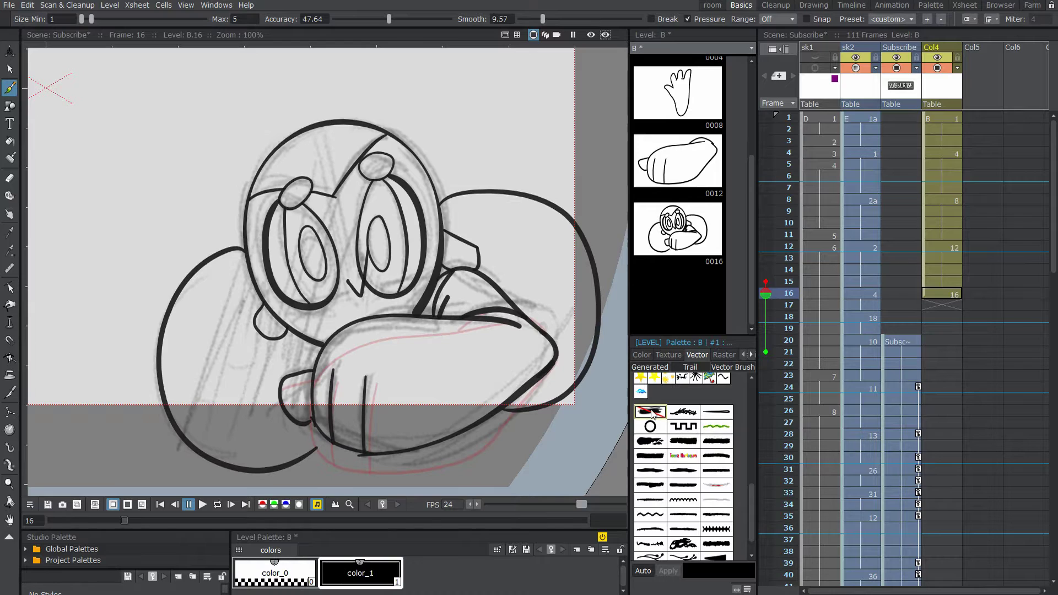
{"action": "left_click", "coordinate": [686, 441]}
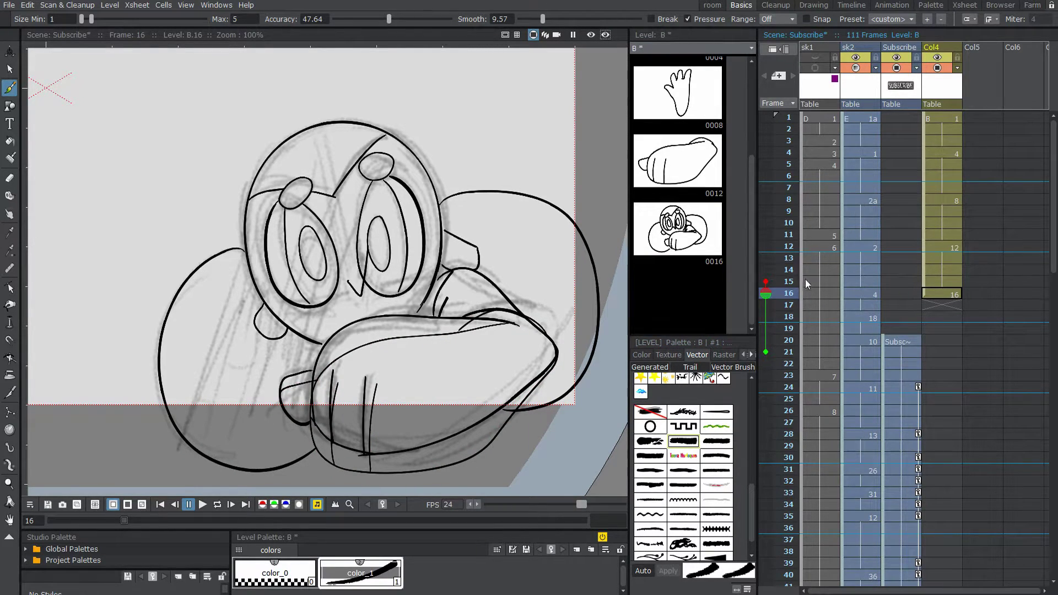
Deactivate the onion skin, set color_1 back to the rough, broken-ink brush style and inspect the linework.
{"action": "right_click", "coordinate": [536, 266]}
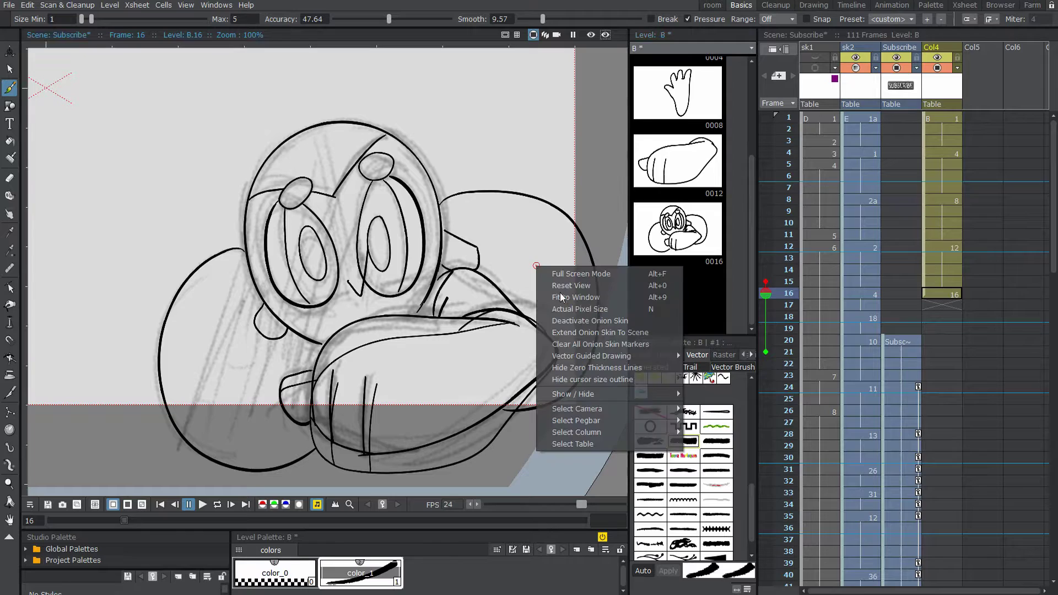
{"action": "left_click", "coordinate": [578, 320]}
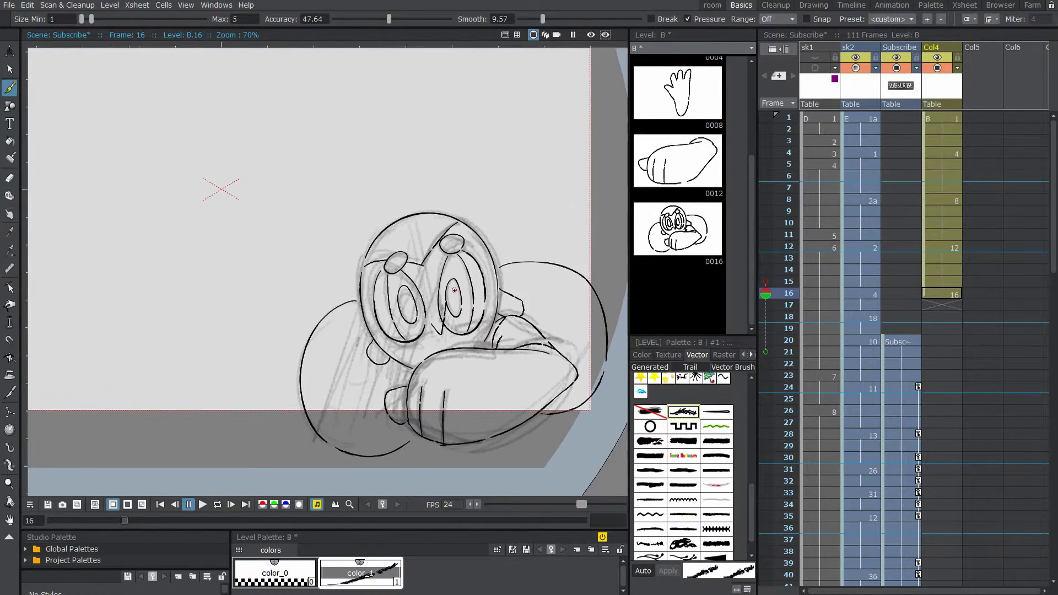
{"action": "scroll", "coordinate": [451, 296], "scroll_direction": "up", "scroll_amount": 6}
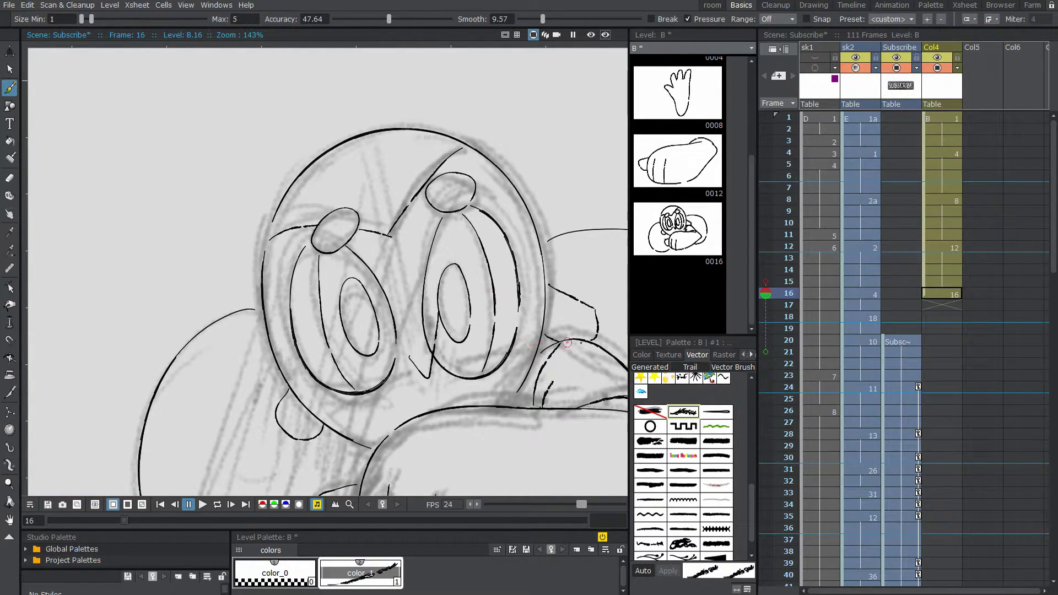
{"action": "scroll", "coordinate": [586, 331], "scroll_direction": "down", "scroll_amount": 2}
{"action": "scroll", "coordinate": [583, 329], "scroll_direction": "down", "scroll_amount": 1}
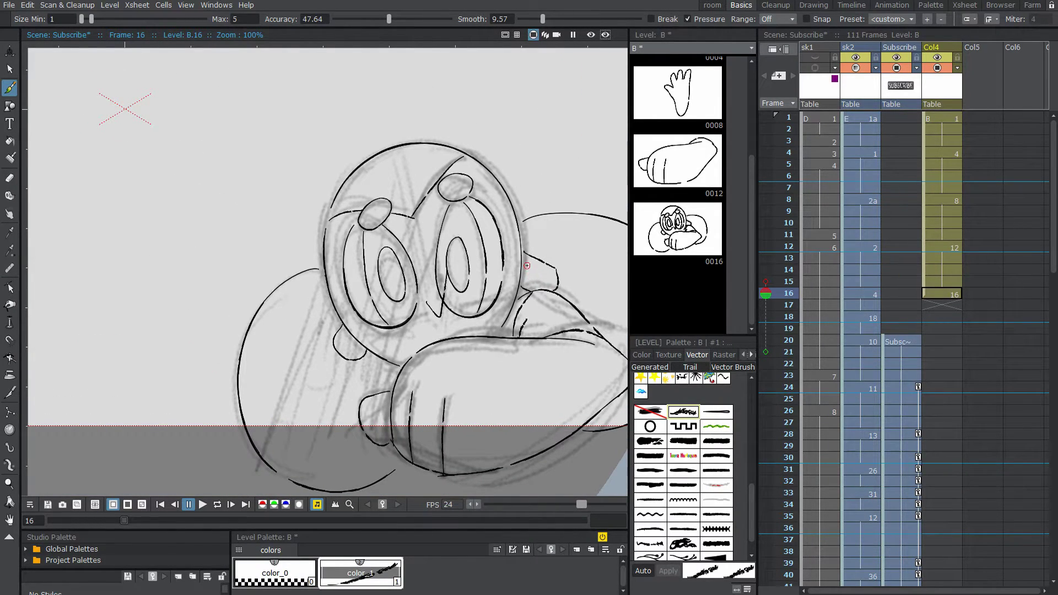
Try the ragged, splattered vector brush style on color_1 and examine the inked character with it.
{"action": "scroll", "coordinate": [440, 335], "scroll_direction": "down", "scroll_amount": 5}
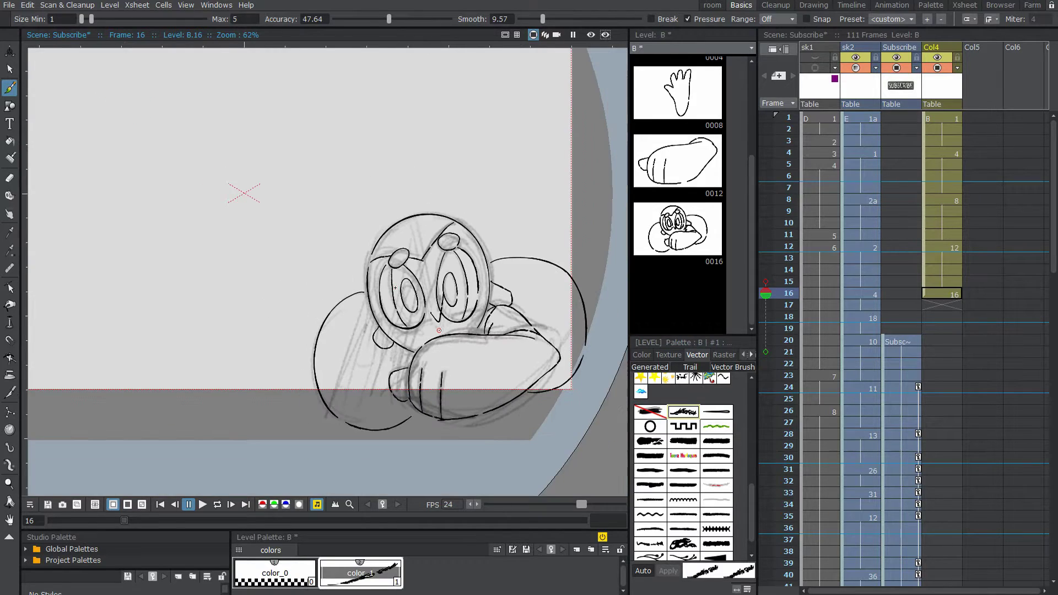
{"action": "scroll", "coordinate": [439, 335], "scroll_direction": "up", "scroll_amount": 5}
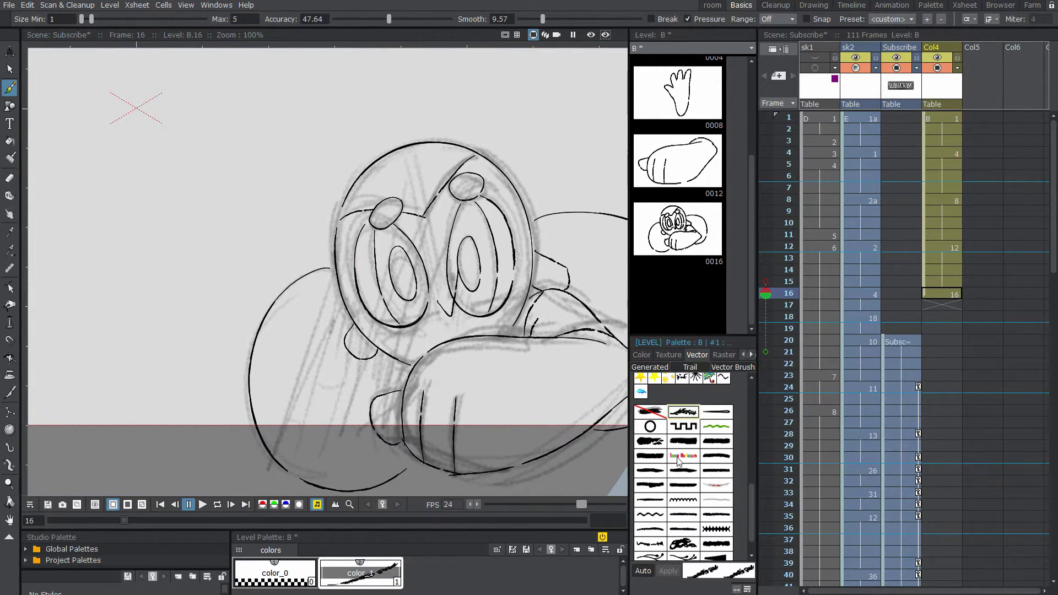
{"action": "left_click", "coordinate": [652, 443]}
{"action": "scroll", "coordinate": [507, 358], "scroll_direction": "down", "scroll_amount": 2}
{"action": "scroll", "coordinate": [507, 358], "scroll_direction": "up", "scroll_amount": 3}
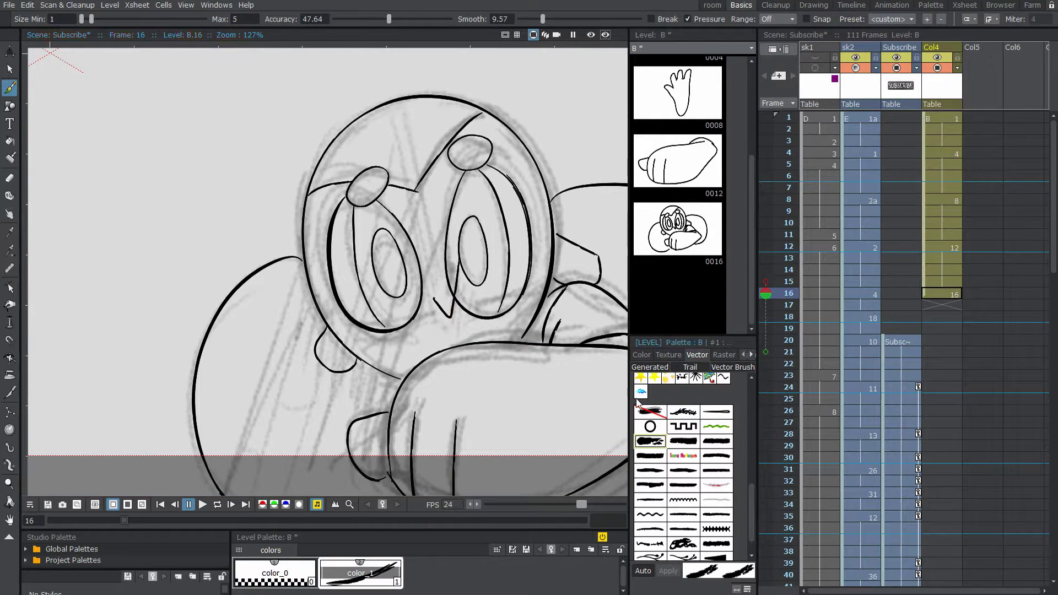
{"action": "left_click", "coordinate": [656, 415]}
{"action": "left_click", "coordinate": [654, 442]}
{"action": "scroll", "coordinate": [563, 398], "scroll_direction": "down", "scroll_amount": 2}
{"action": "left_click_drag", "start_coordinate": [515, 373], "coordinate": [450, 330]}
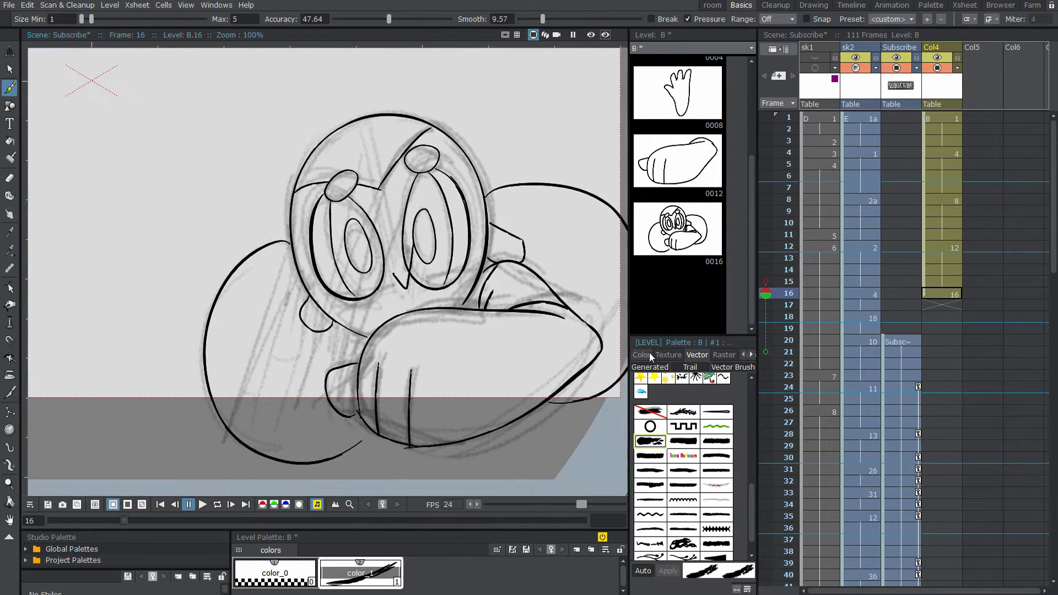
Try the thick-stroke, blotchy and plain vector brush styles on color_1.
{"action": "left_click", "coordinate": [684, 444]}
{"action": "left_click", "coordinate": [717, 443]}
{"action": "scroll", "coordinate": [700, 532], "scroll_direction": "down", "scroll_amount": 1}
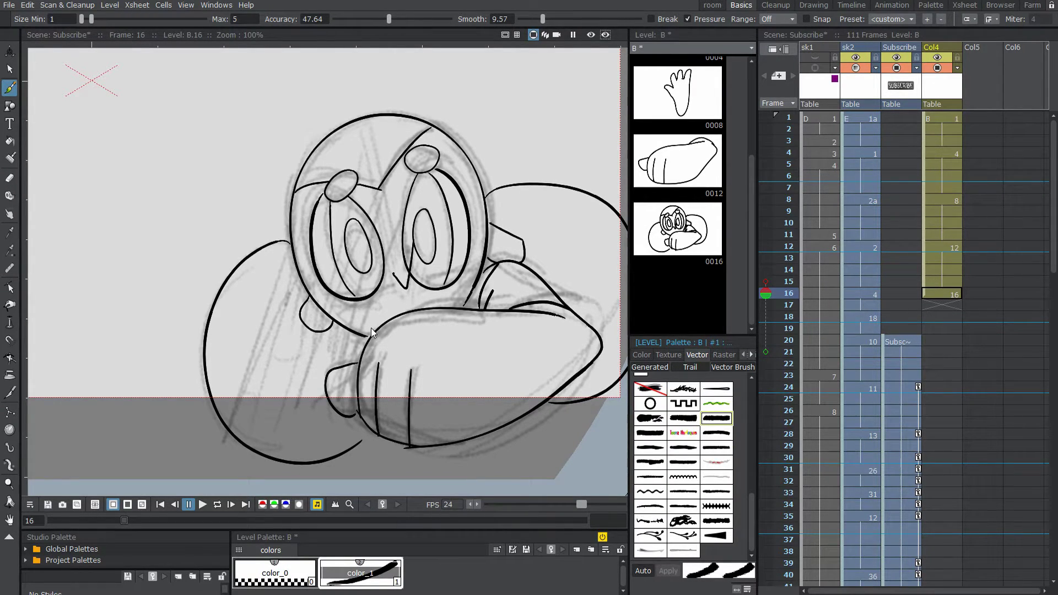
{"action": "left_click", "coordinate": [684, 521]}
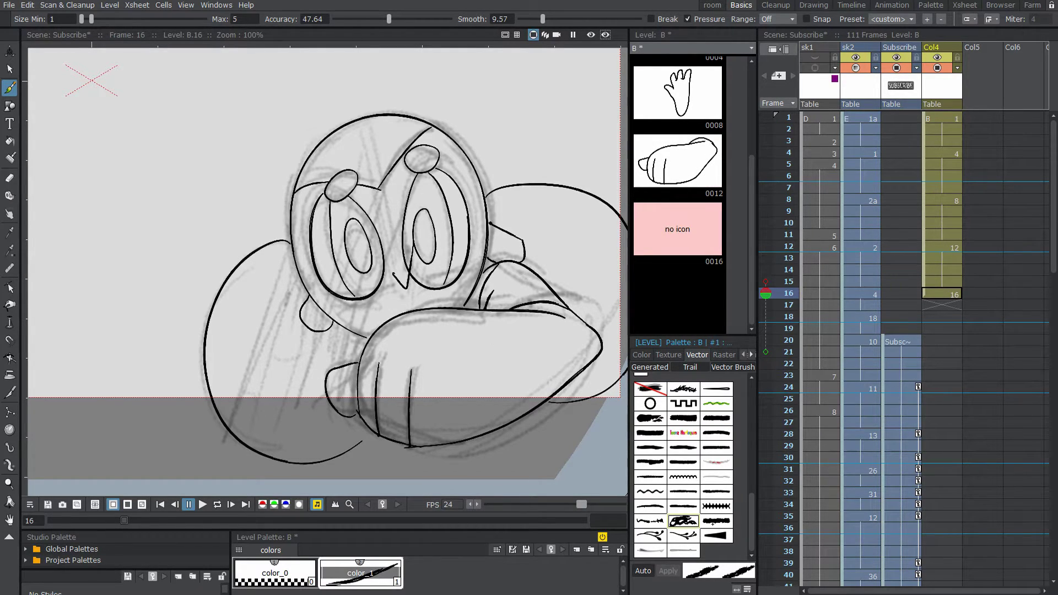
{"action": "left_click", "coordinate": [650, 389]}
{"action": "mouse_move", "coordinate": [555, 326]}
{"action": "left_mouse_down"}
{"action": "mouse_move", "coordinate": [546, 358]}
{"action": "mouse_move", "coordinate": [603, 413]}
{"action": "left_mouse_up"}
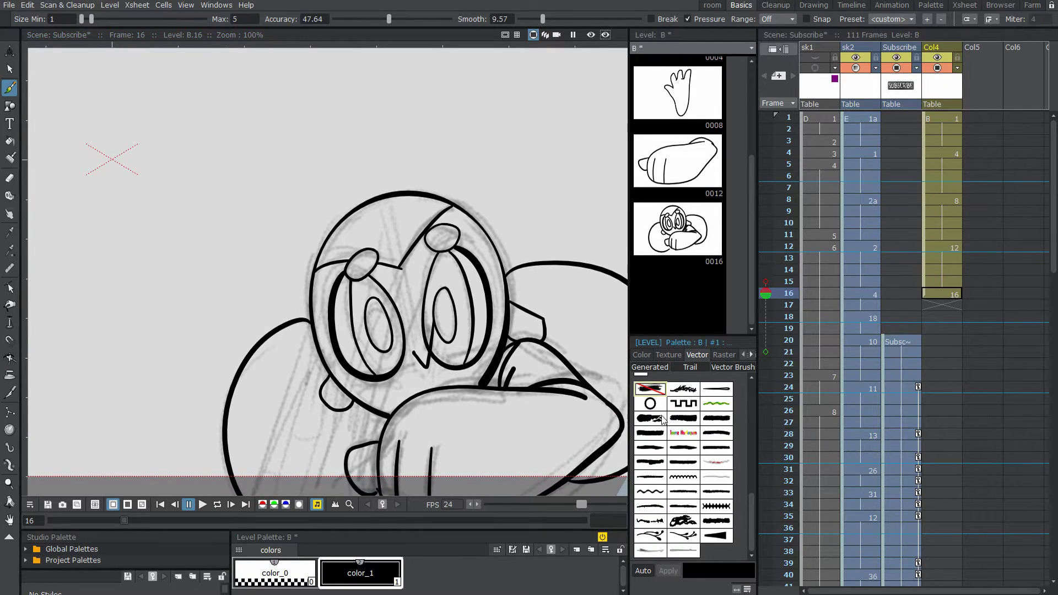
Reapply the rough, broken-ink vector brush style to color_1 and inspect the character's linework from far and near.
{"action": "left_click", "coordinate": [683, 390]}
{"action": "scroll", "coordinate": [532, 382], "scroll_direction": "down", "scroll_amount": 2}
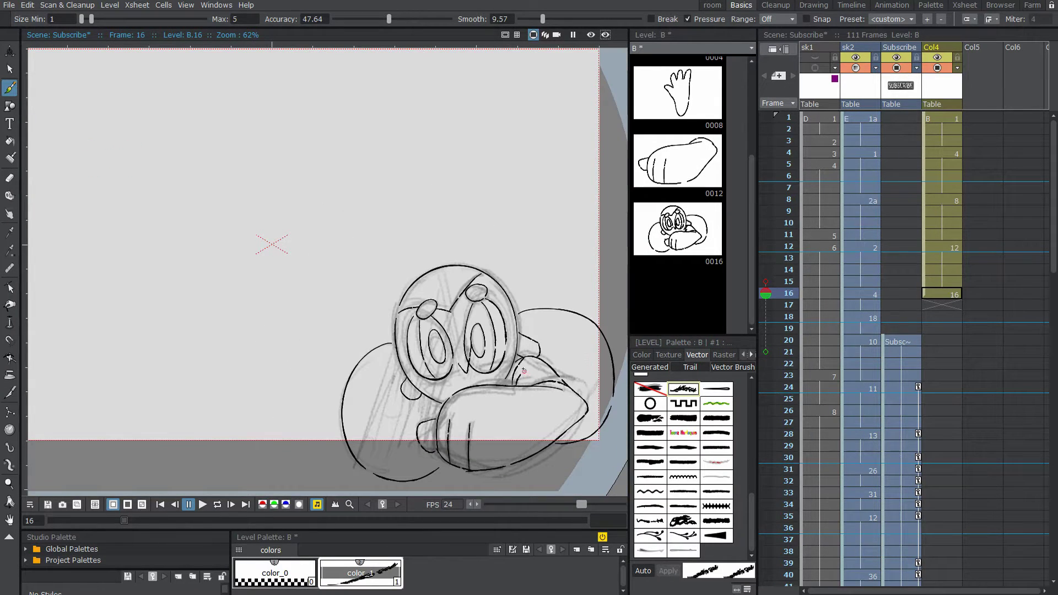
{"action": "scroll", "coordinate": [518, 375], "scroll_direction": "up", "scroll_amount": 3}
{"action": "scroll", "coordinate": [504, 366], "scroll_direction": "down", "scroll_amount": 5}
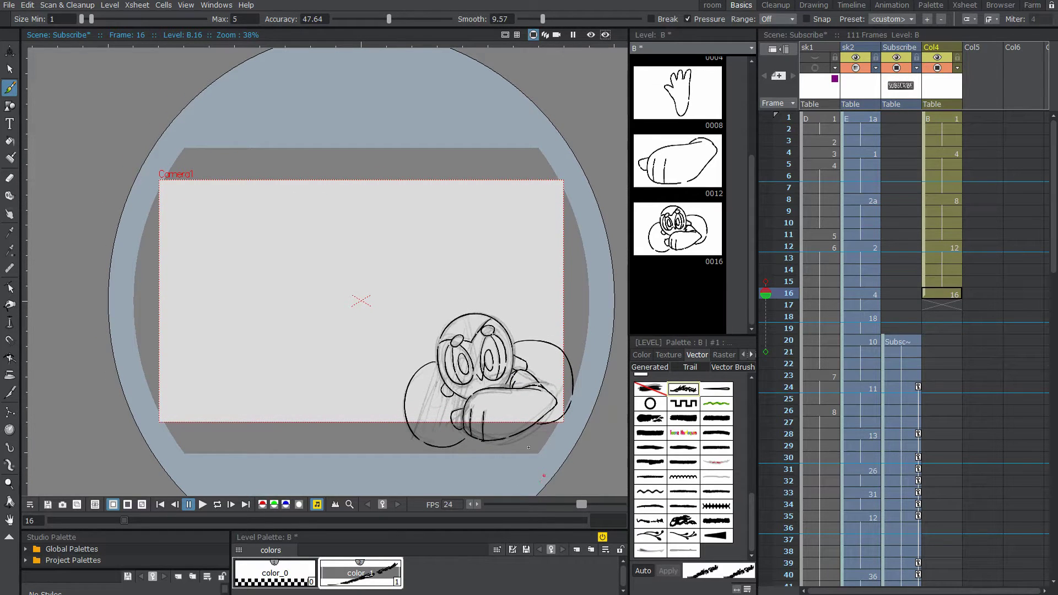
{"action": "scroll", "coordinate": [452, 353], "scroll_direction": "up", "scroll_amount": 6}
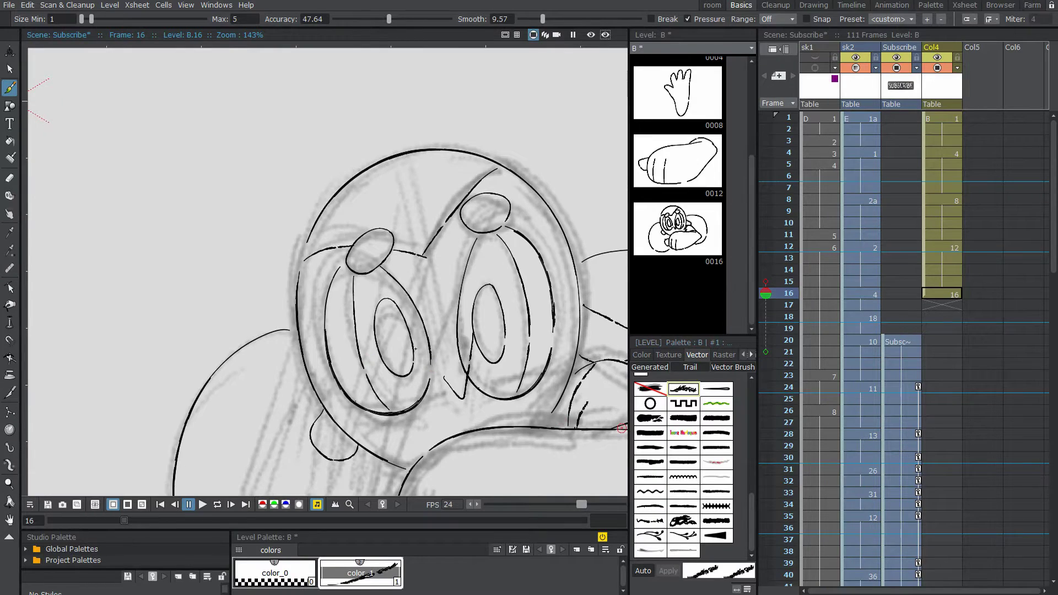
{"action": "scroll", "coordinate": [416, 349], "scroll_direction": "down", "scroll_amount": 3}
{"action": "scroll", "coordinate": [441, 347], "scroll_direction": "up", "scroll_amount": 1}
{"action": "scroll", "coordinate": [469, 345], "scroll_direction": "down", "scroll_amount": 2}
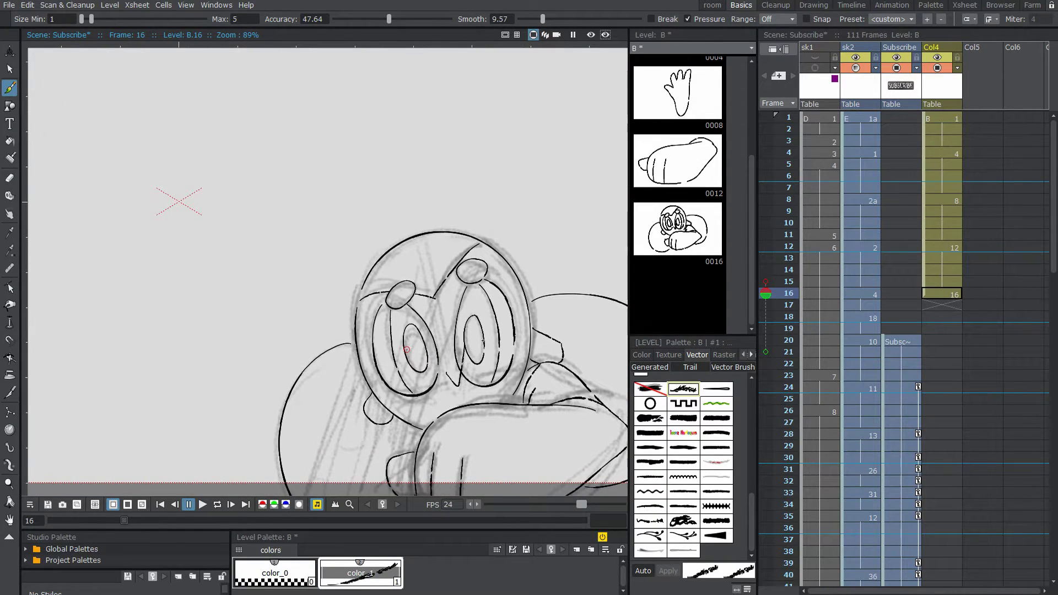
{"action": "left_click_drag", "start_coordinate": [486, 355], "coordinate": [469, 322]}
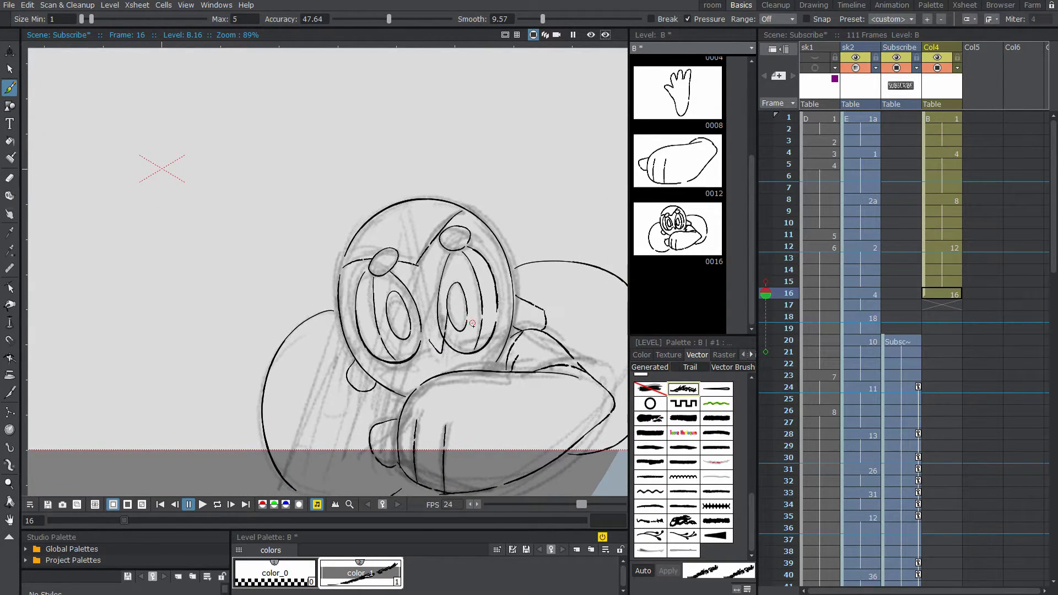
Compare the plain, tapered and ring-shaped vector brush styles on color_1.
{"action": "left_click", "coordinate": [662, 390]}
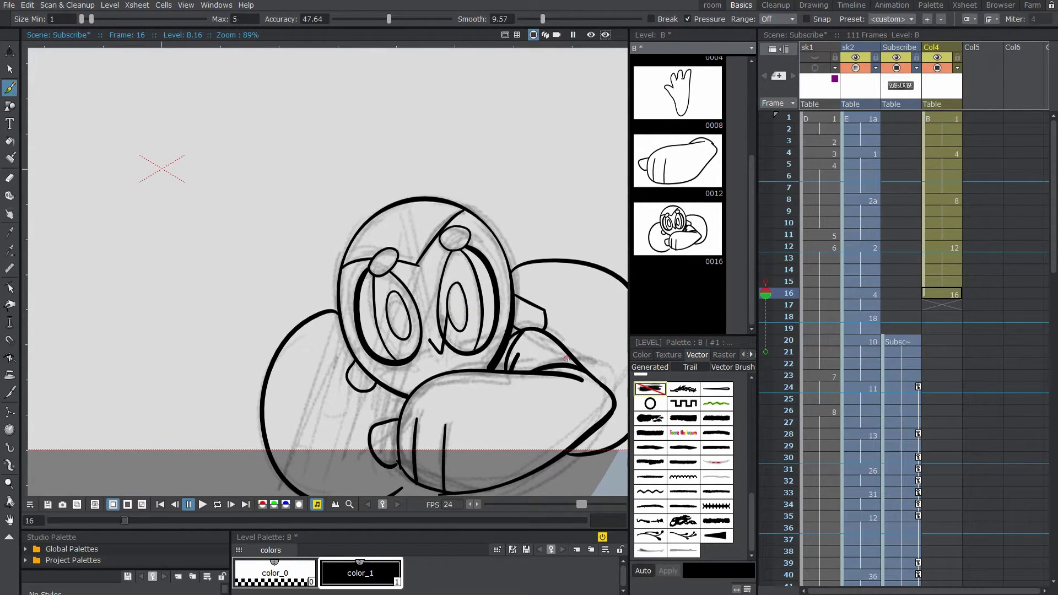
{"action": "scroll", "coordinate": [547, 335], "scroll_direction": "down", "scroll_amount": 2}
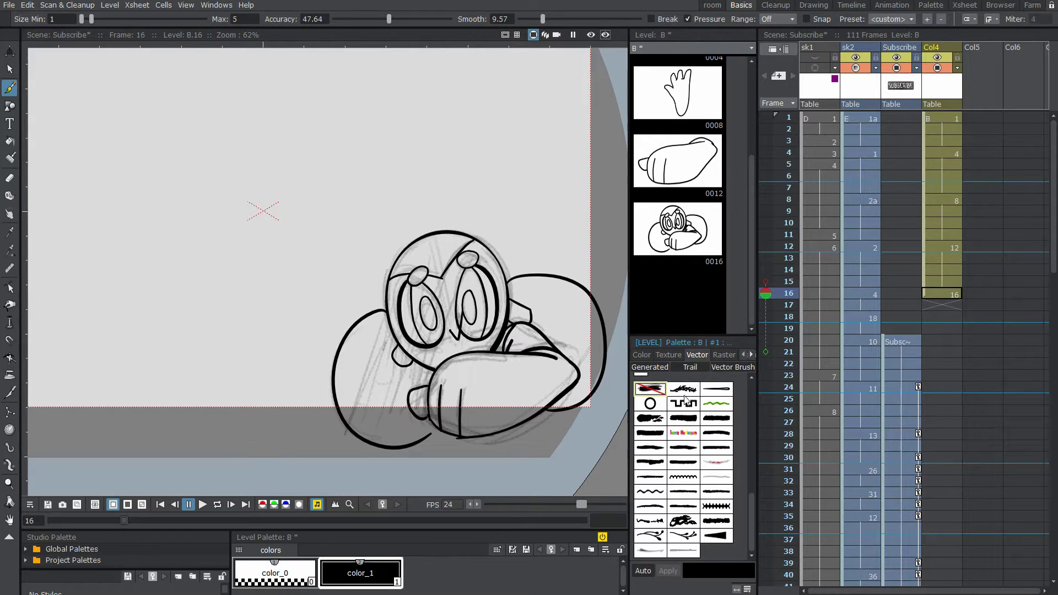
{"action": "left_click", "coordinate": [704, 393]}
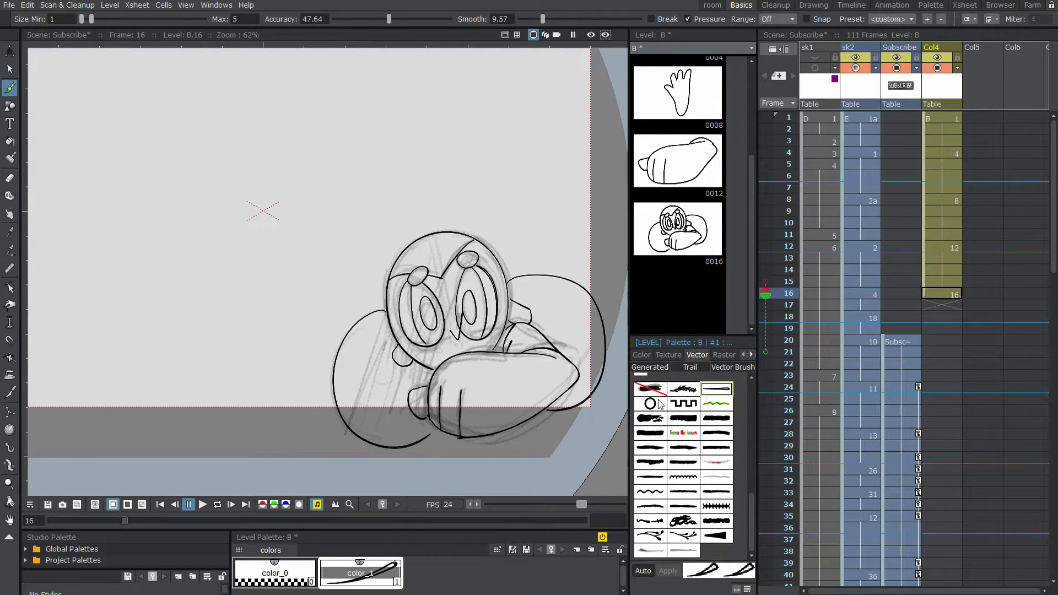
{"action": "scroll", "coordinate": [456, 319], "scroll_direction": "down", "scroll_amount": 2}
{"action": "scroll", "coordinate": [455, 319], "scroll_direction": "up", "scroll_amount": 3}
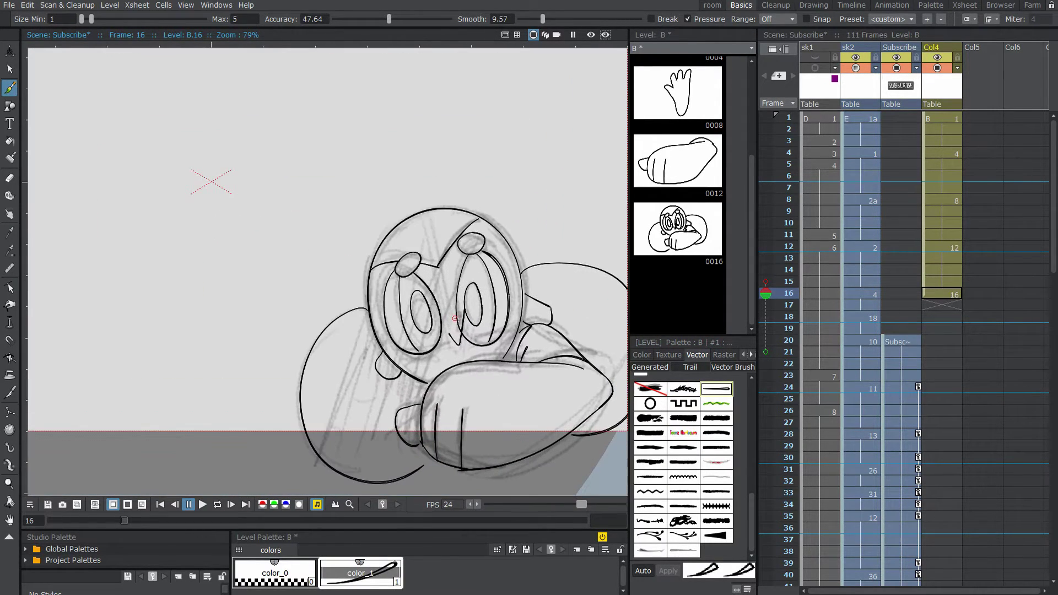
{"action": "left_click", "coordinate": [659, 409]}
{"action": "scroll", "coordinate": [514, 385], "scroll_direction": "down", "scroll_amount": 3}
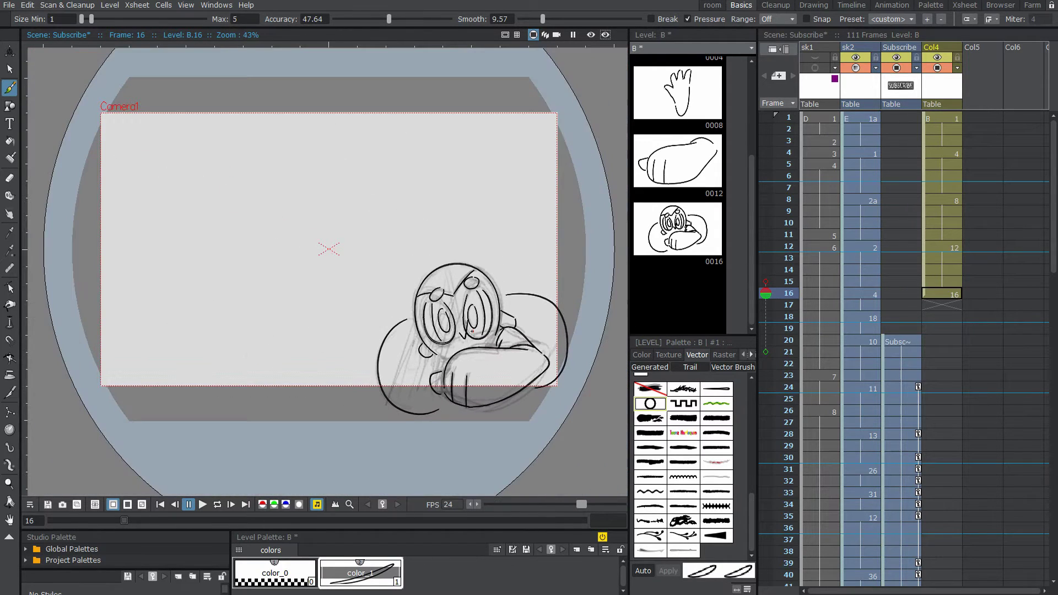
{"action": "scroll", "coordinate": [539, 425], "scroll_direction": "up", "scroll_amount": 4}
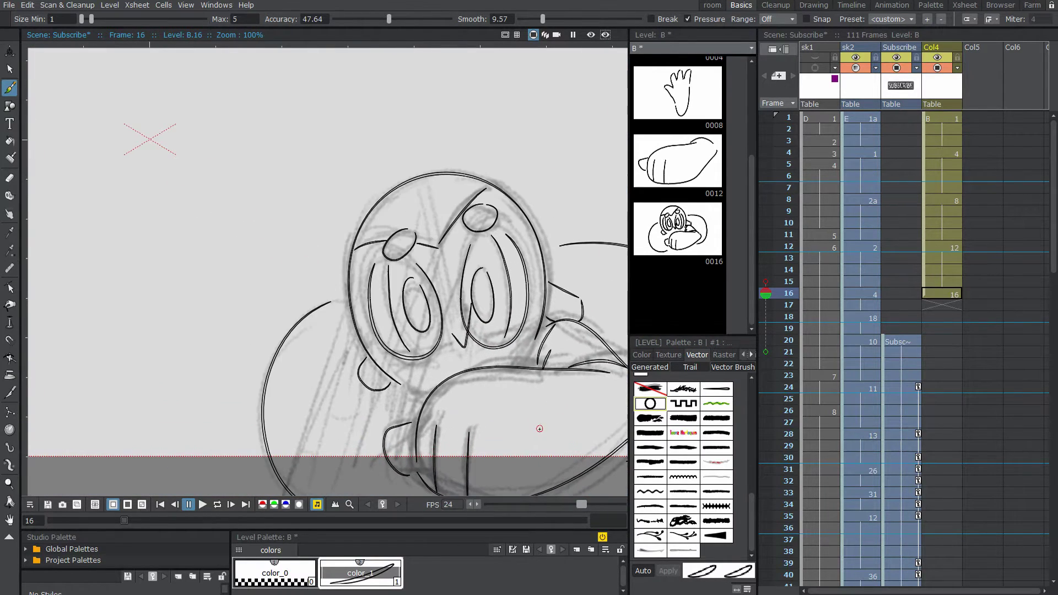
Try two thick-stroke brush styles on color_1, and finish with the plain style that has no vector brush.
{"action": "left_click", "coordinate": [684, 418]}
{"action": "left_click", "coordinate": [717, 419]}
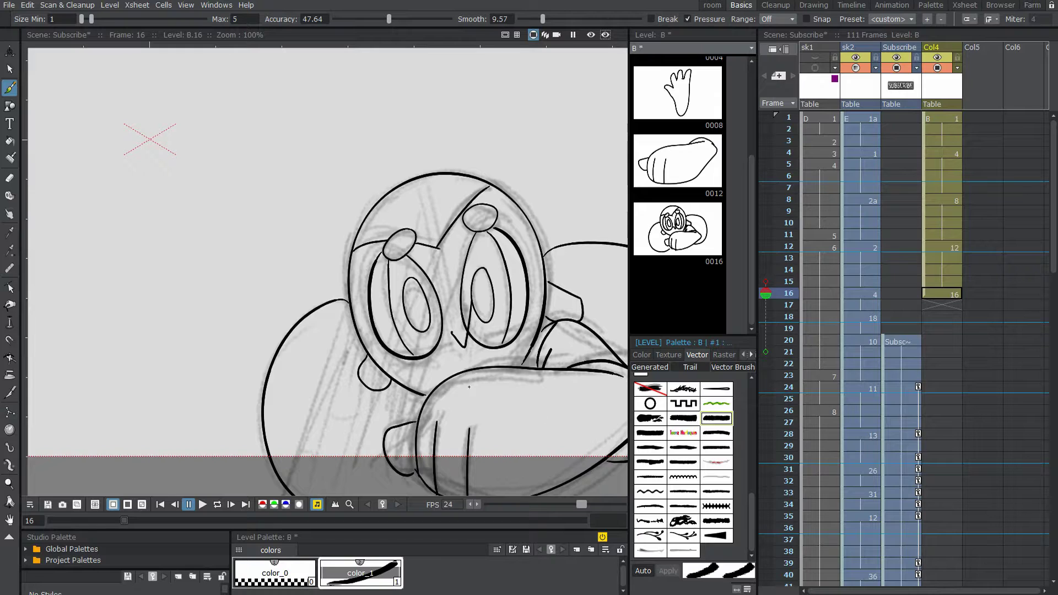
{"action": "scroll", "coordinate": [451, 377], "scroll_direction": "down", "scroll_amount": 3}
{"action": "left_click", "coordinate": [662, 390]}
{"action": "scroll", "coordinate": [483, 369], "scroll_direction": "up", "scroll_amount": 4}
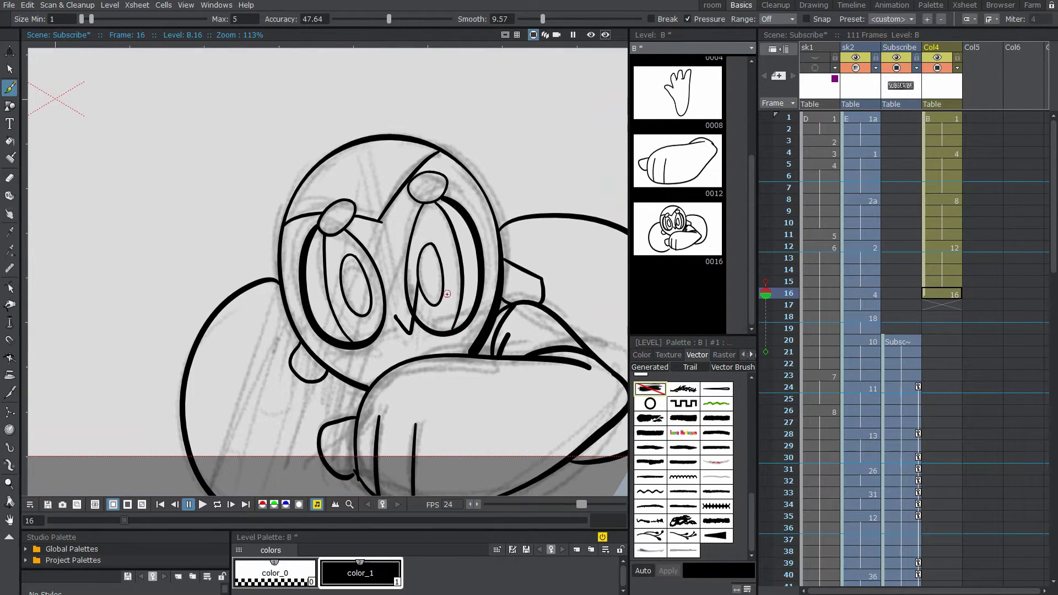
Hold drawing 16 in Col4 through frame 19, and ink the head outline and both eye outlines on frame 20.
{"action": "left_click", "coordinate": [947, 290]}
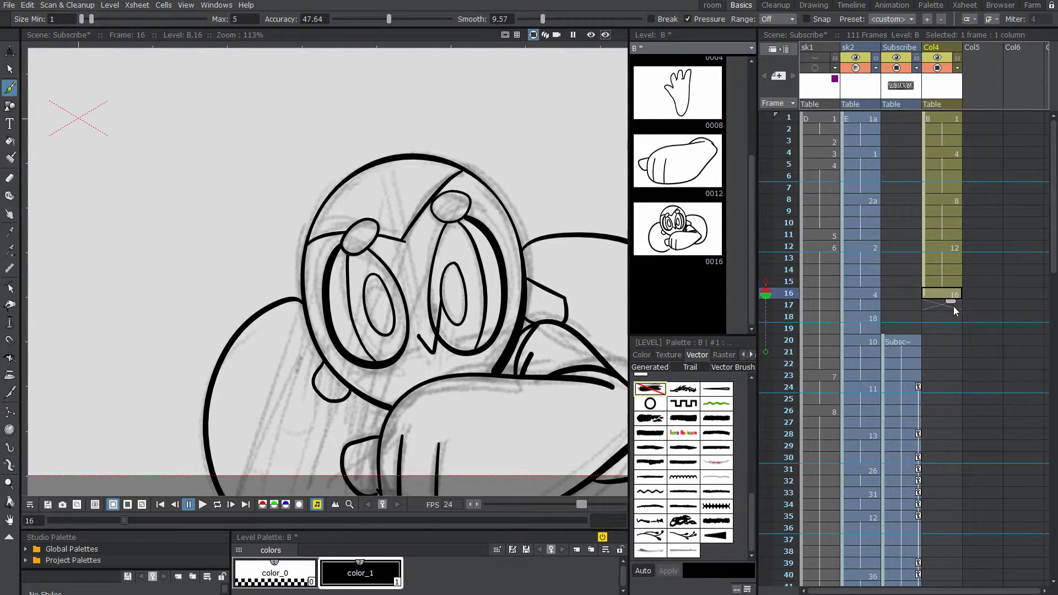
{"action": "left_click_drag", "start_coordinate": [952, 303], "coordinate": [954, 316]}
{"action": "left_click", "coordinate": [935, 317]}
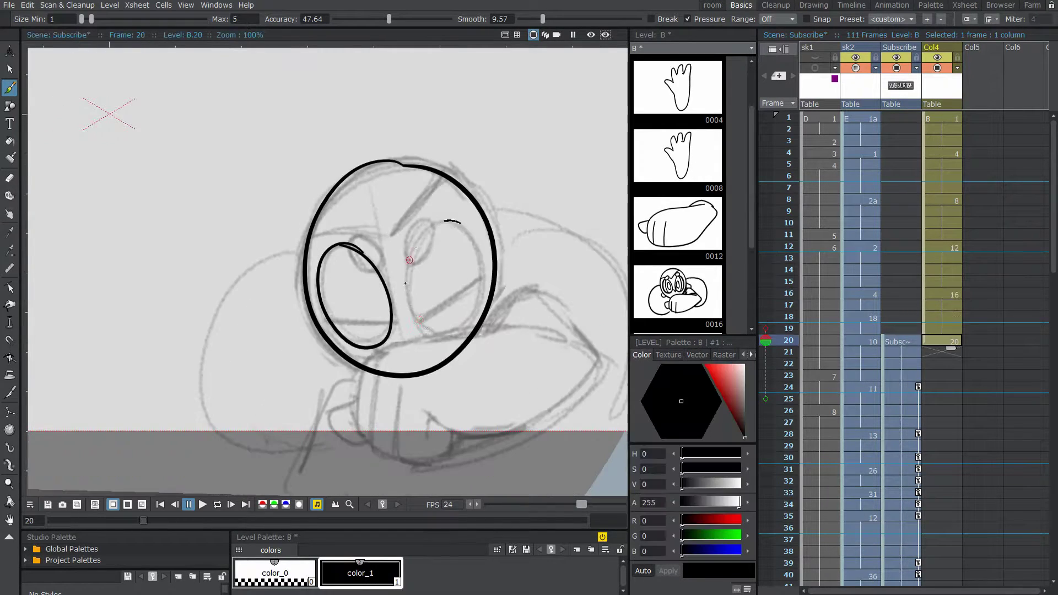
{"action": "mouse_move", "coordinate": [444, 221]}
{"action": "left_mouse_down"}
{"action": "mouse_move", "coordinate": [461, 219]}
{"action": "mouse_move", "coordinate": [412, 311]}
{"action": "mouse_move", "coordinate": [456, 220]}
{"action": "left_mouse_up"}
{"action": "key", "text": "ctrl+z"}
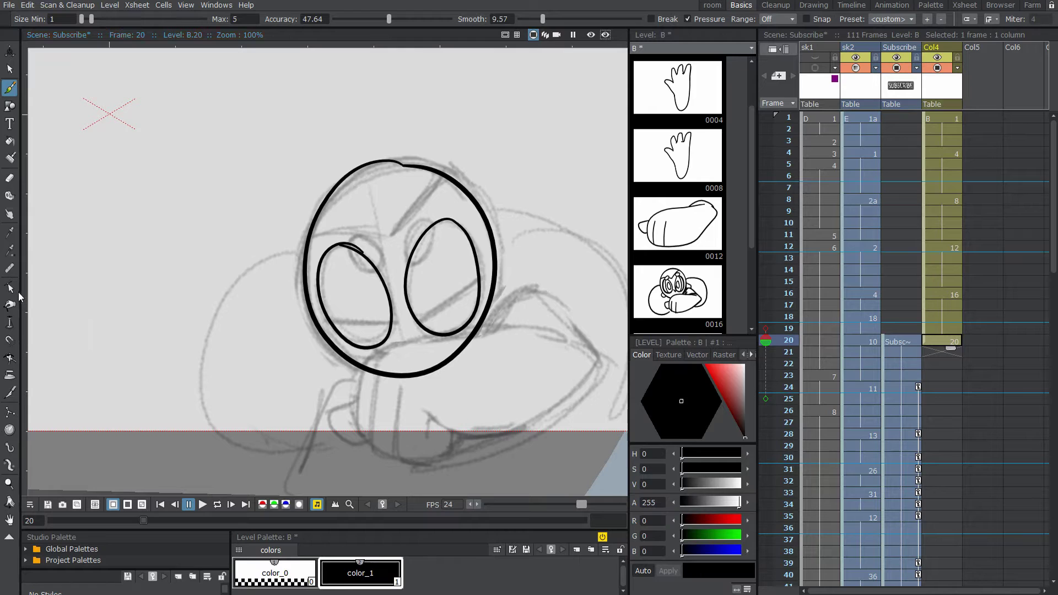
Thicken the outer edges of both eye outlines on frame 20 with the Pump tool at size 20.
{"action": "left_click", "coordinate": [9, 322]}
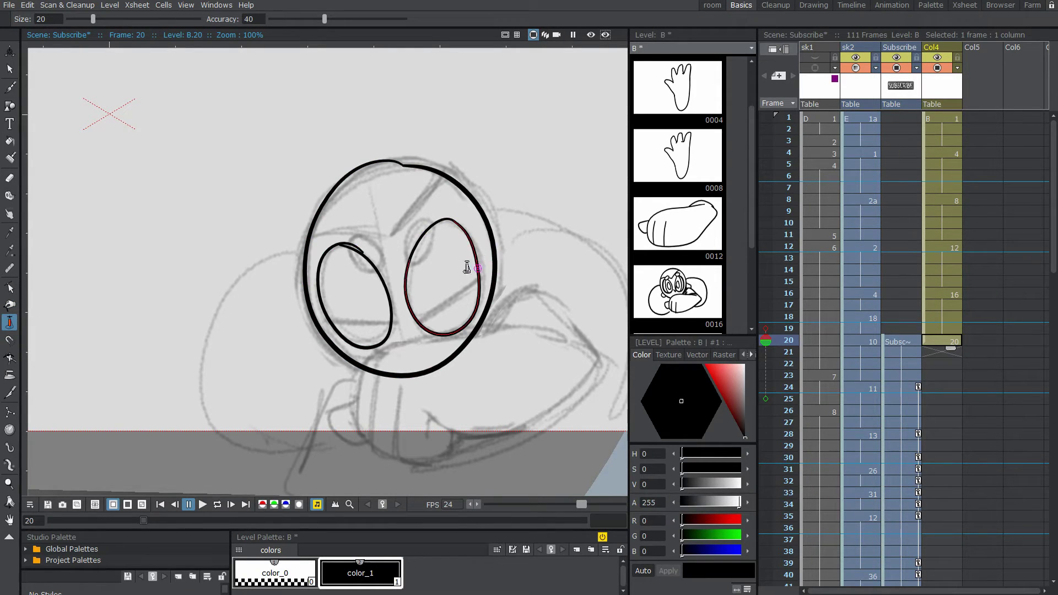
{"action": "left_click_drag", "start_coordinate": [468, 267], "coordinate": [480, 256]}
{"action": "left_click_drag", "start_coordinate": [449, 221], "coordinate": [488, 158]}
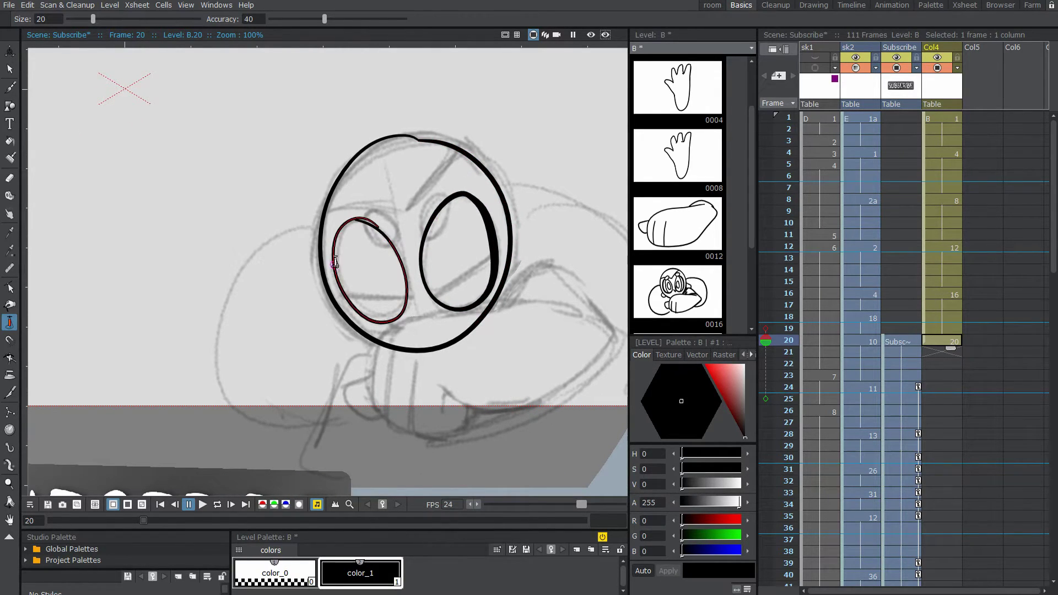
{"action": "left_click_drag", "start_coordinate": [333, 265], "coordinate": [332, 259]}
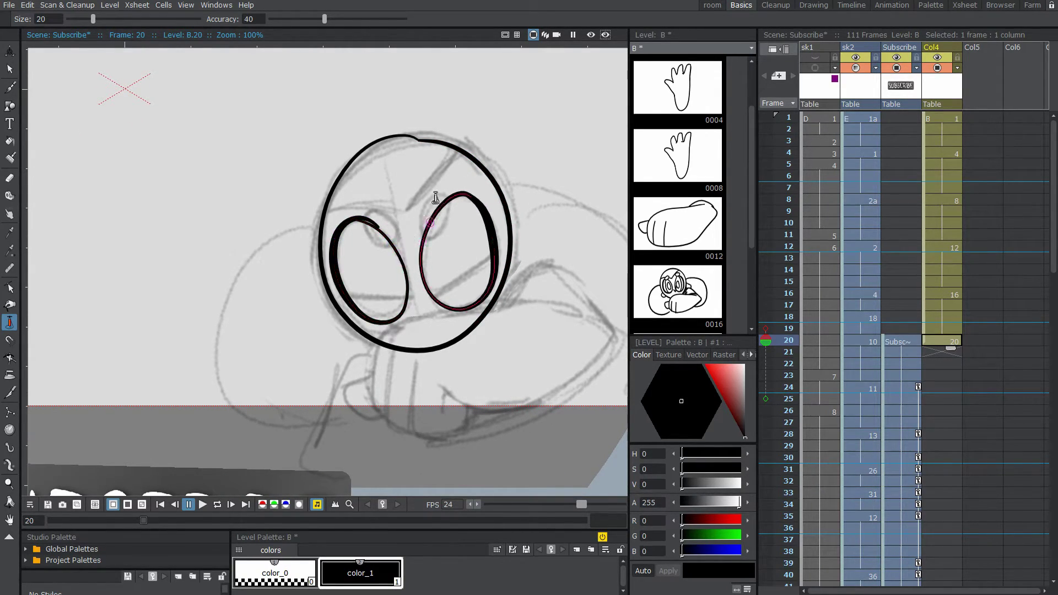
{"action": "left_click_drag", "start_coordinate": [451, 173], "coordinate": [450, 160]}
{"action": "scroll", "coordinate": [451, 160], "scroll_direction": "up", "scroll_amount": 2}
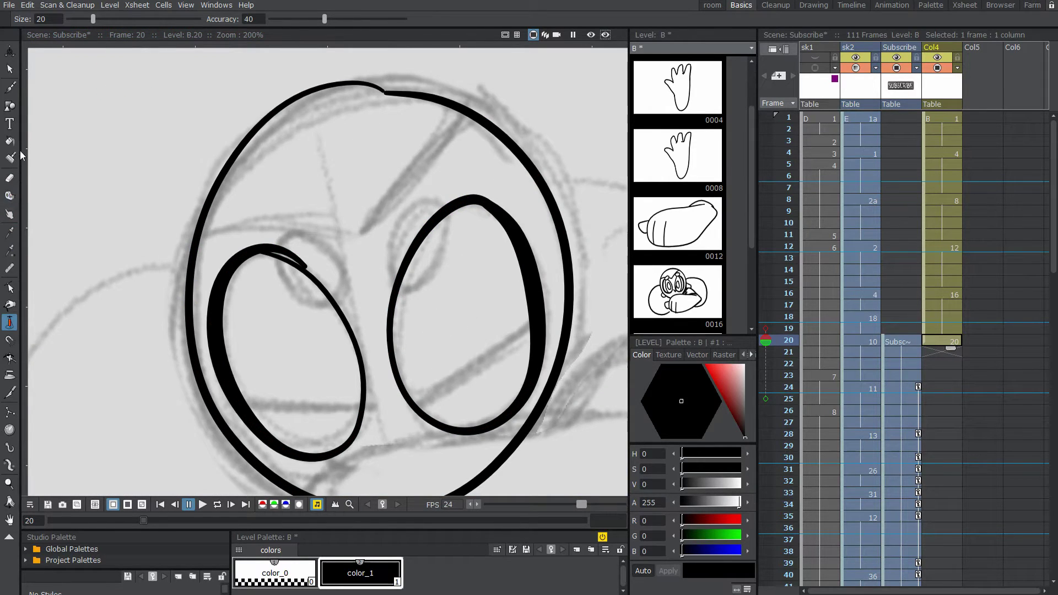
Adjust the end control points of the overlapping eye outline and the head outline so each curve closes cleanly.
{"action": "left_click", "coordinate": [9, 288]}
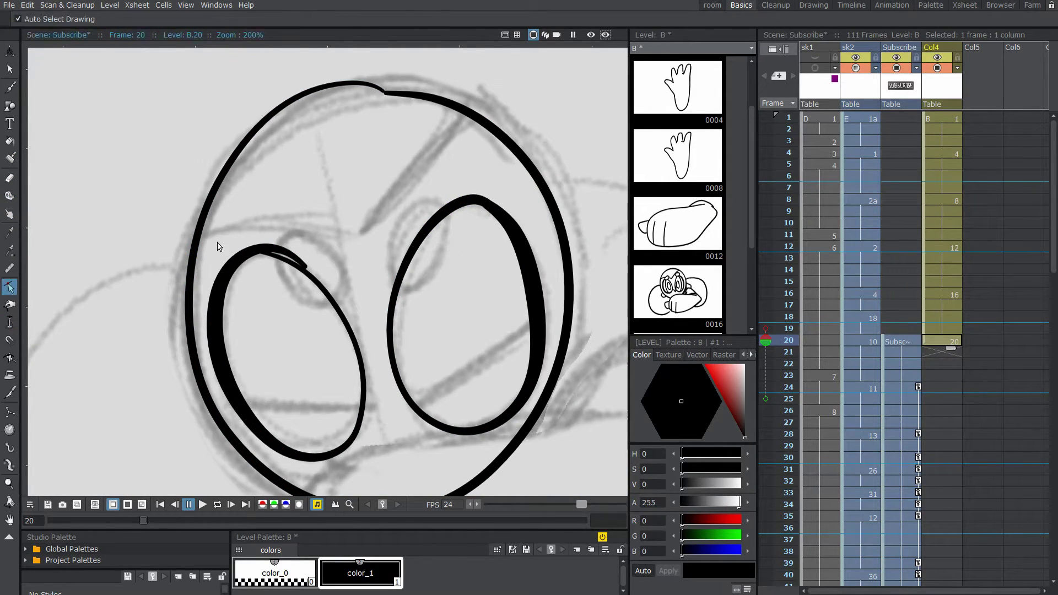
{"action": "left_click", "coordinate": [303, 264]}
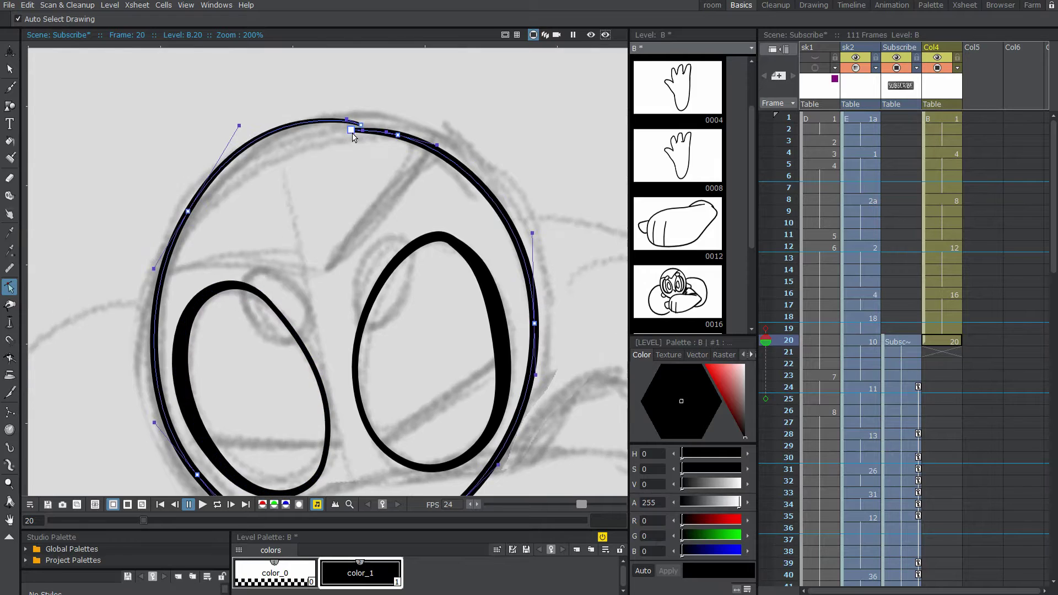
{"action": "left_click_drag", "start_coordinate": [351, 131], "coordinate": [351, 123]}
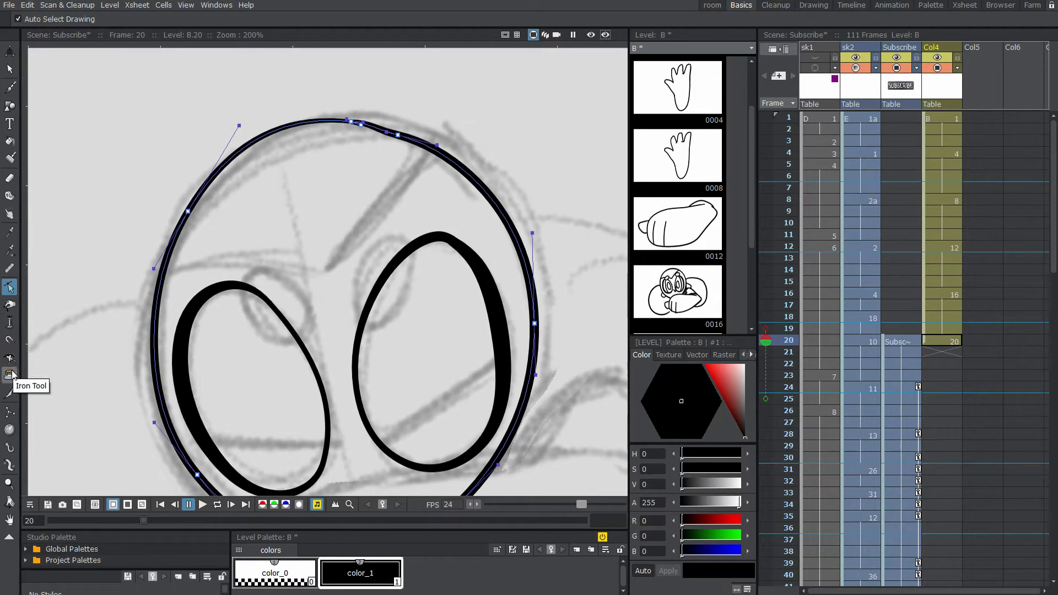
{"action": "left_click_drag", "start_coordinate": [345, 170], "coordinate": [391, 124]}
{"action": "key", "text": "minus"}
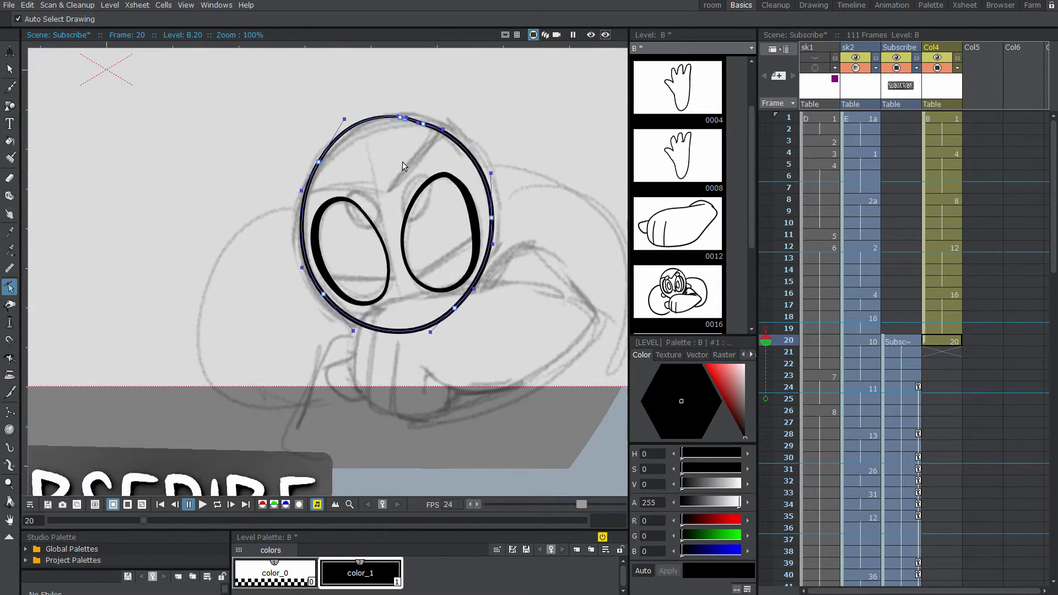
{"action": "key", "text": "plus"}
{"action": "left_click_drag", "start_coordinate": [408, 181], "coordinate": [406, 146]}
Ink a tapered eyelid line across the lower part of each eye with the brush, following the rough sketch.
{"action": "left_click", "coordinate": [11, 89]}
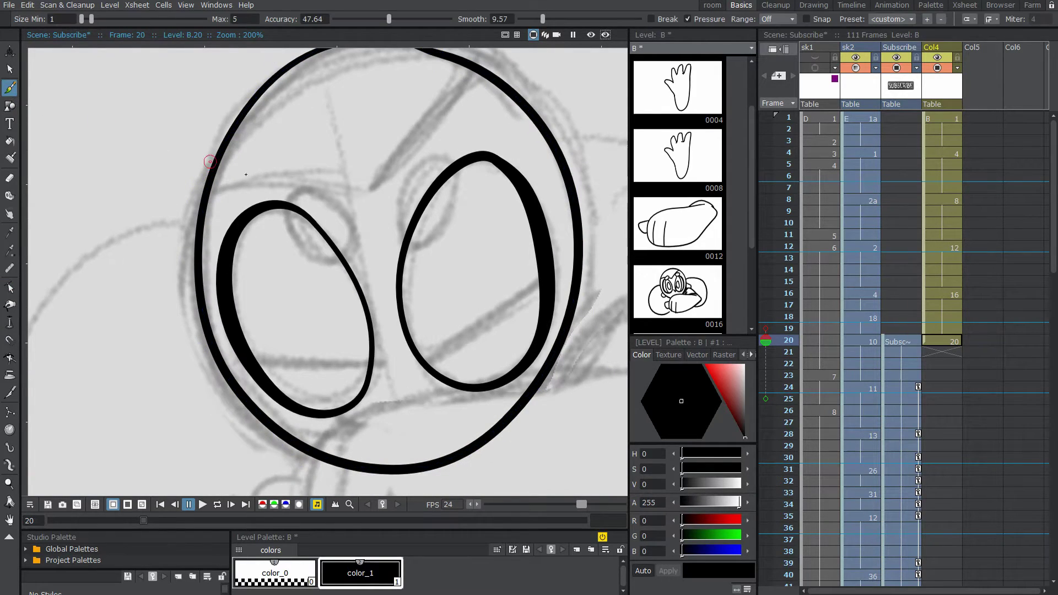
{"action": "left_click_drag", "start_coordinate": [539, 280], "coordinate": [419, 364]}
{"action": "key", "text": "ctrl+z"}
{"action": "left_click_drag", "start_coordinate": [548, 280], "coordinate": [414, 364]}
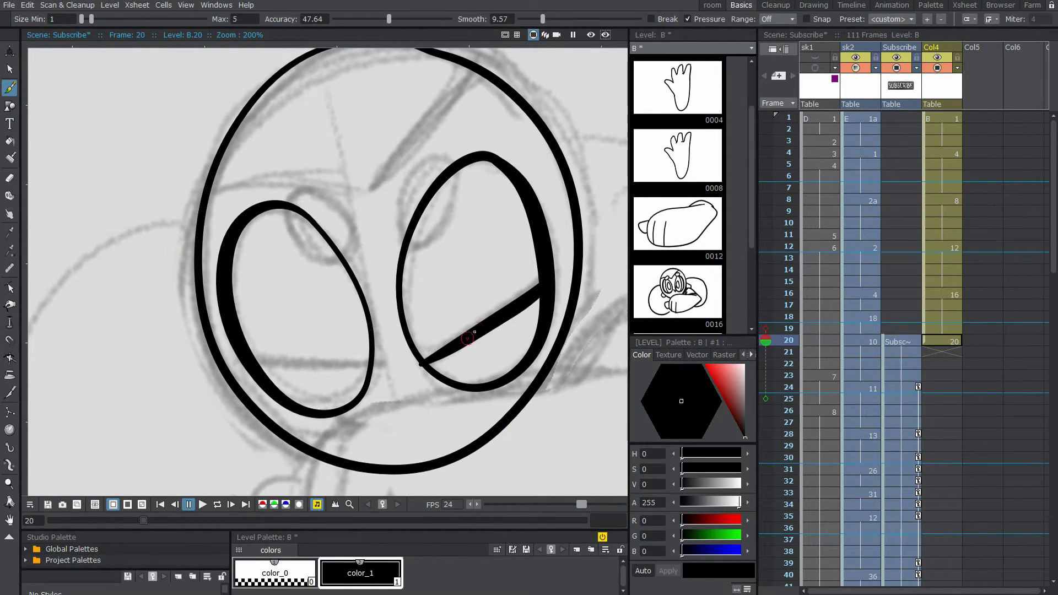
{"action": "key", "text": "ctrl+z"}
{"action": "left_click_drag", "start_coordinate": [543, 285], "coordinate": [422, 361]}
{"action": "key", "text": "ctrl+z"}
{"action": "key", "text": "ctrl+y"}
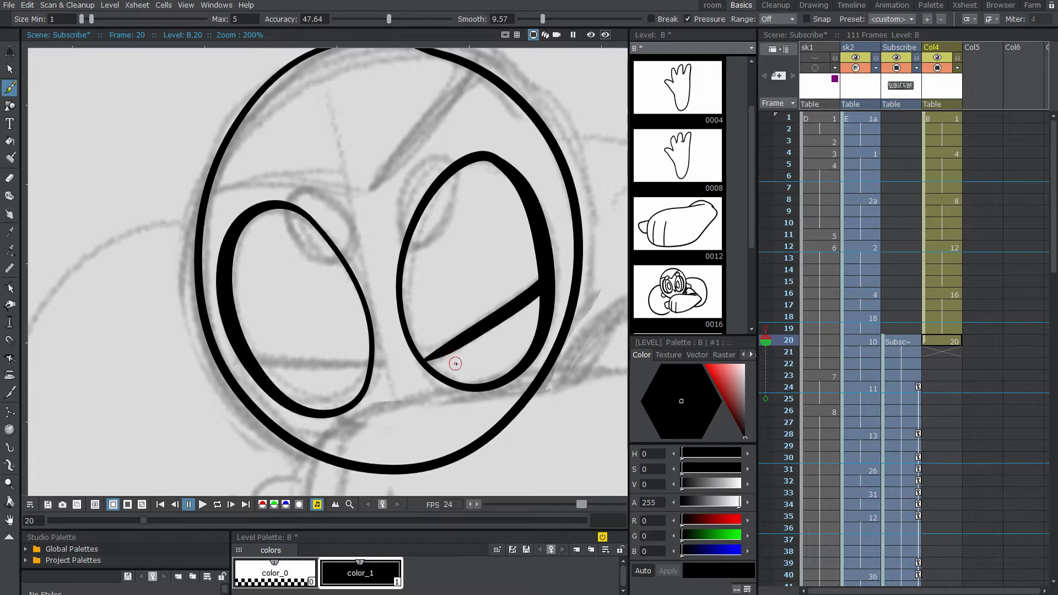
{"action": "left_click_drag", "start_coordinate": [246, 351], "coordinate": [368, 357]}
{"action": "key", "text": "ctrl+z"}
{"action": "left_click_drag", "start_coordinate": [252, 353], "coordinate": [361, 360]}
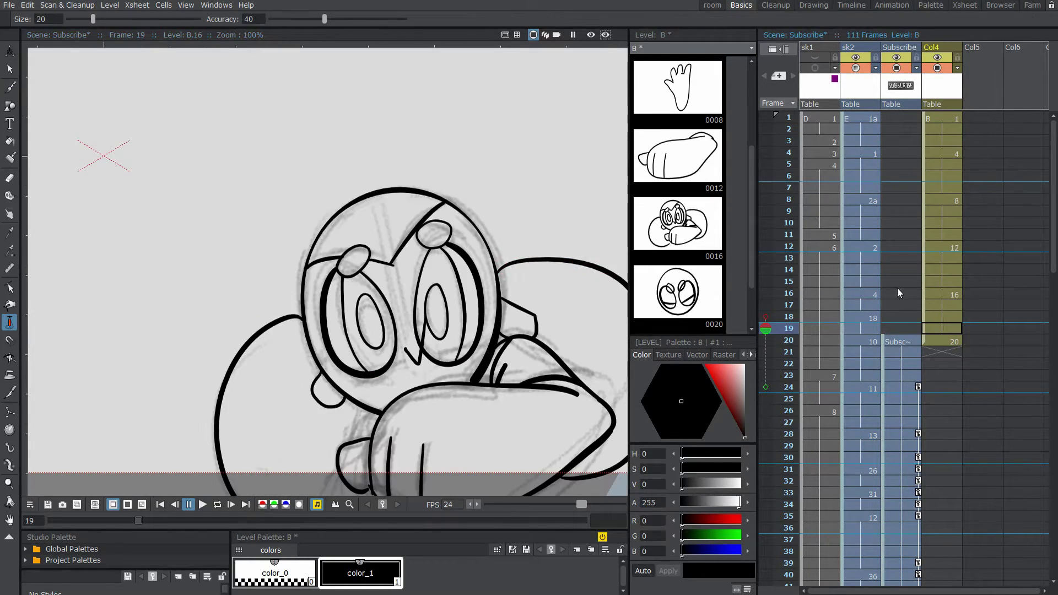
Ink the brow lines across the forehead on frame 20, running from each side of the head outline toward the centre between the eyes.
{"action": "left_click", "coordinate": [939, 339]}
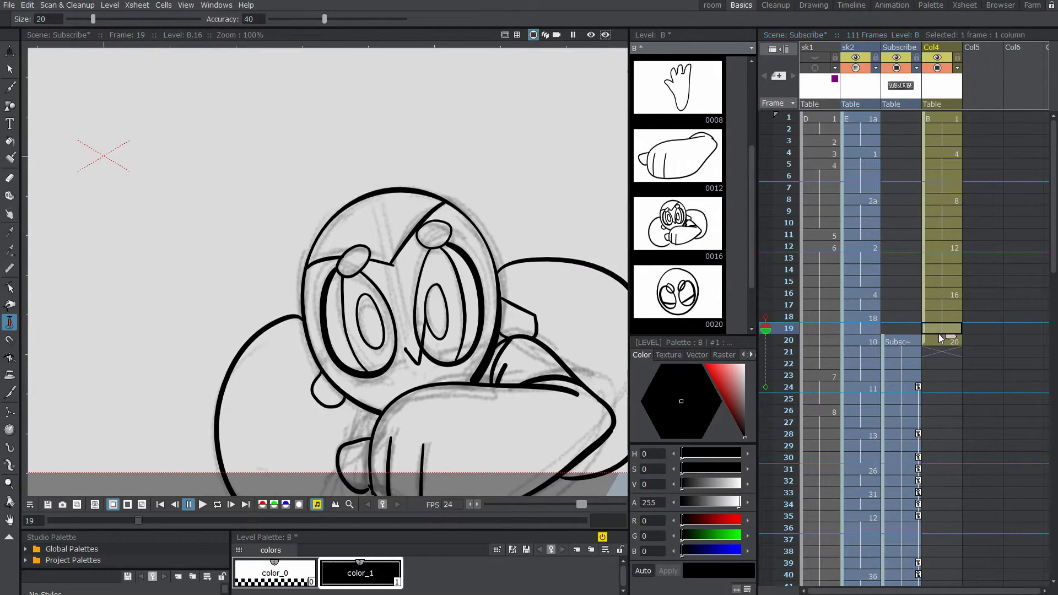
{"action": "left_click", "coordinate": [10, 87]}
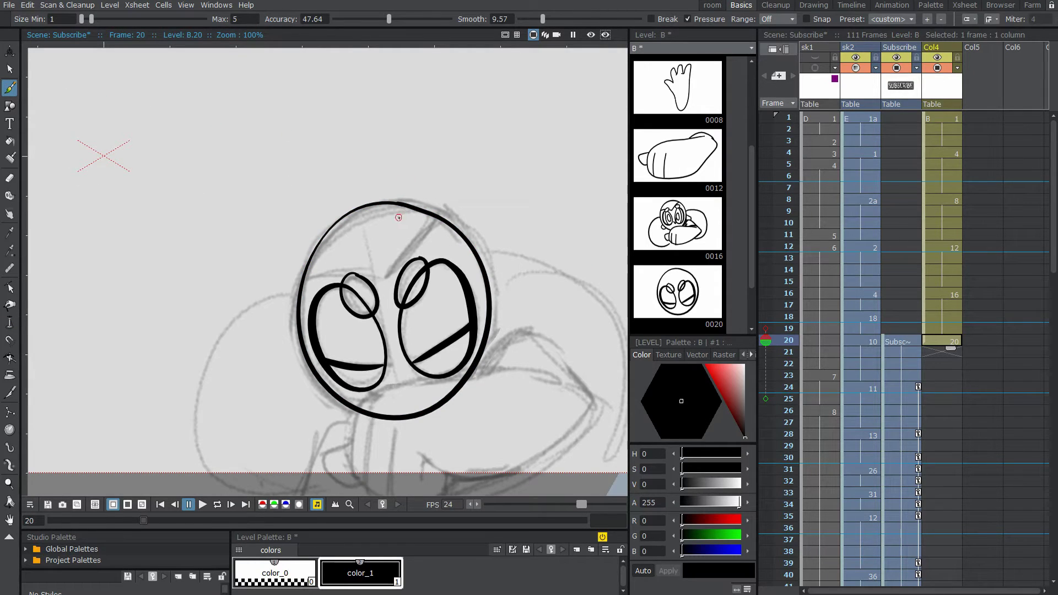
{"action": "left_click_drag", "start_coordinate": [439, 216], "coordinate": [384, 277]}
{"action": "key", "text": "ctrl+z"}
{"action": "left_click_drag", "start_coordinate": [439, 217], "coordinate": [376, 278]}
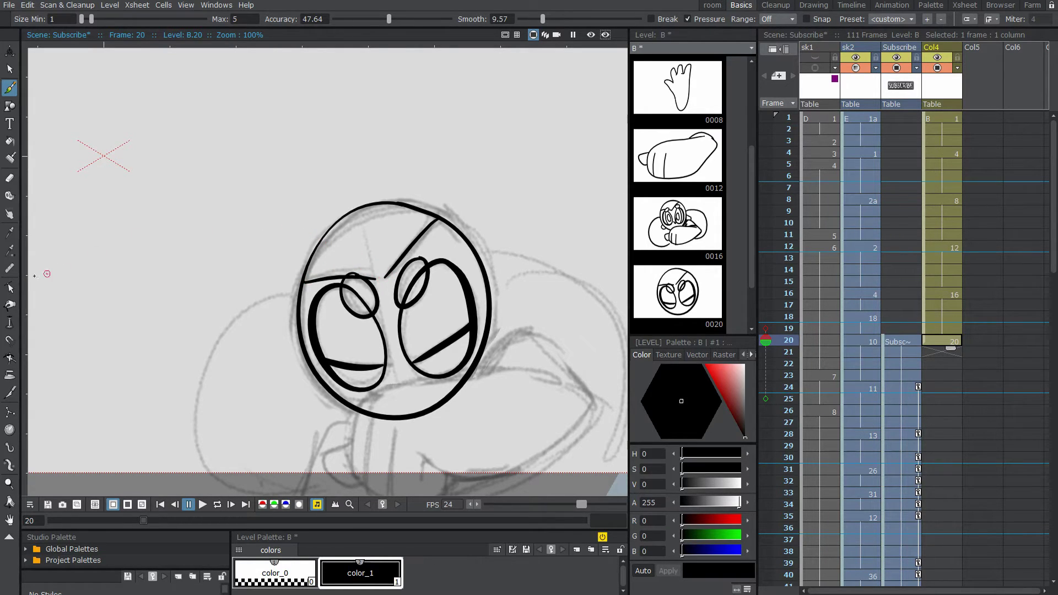
{"action": "key", "text": "s"}
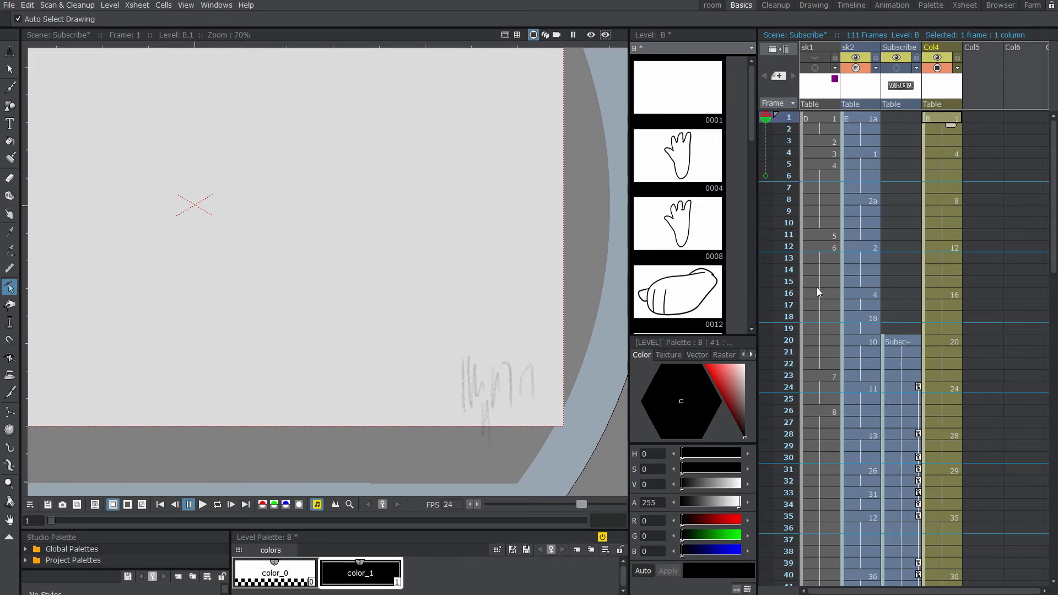
Set automatic playback markers around frame 81, where the inked drawings in Col4 end.
{"action": "scroll", "coordinate": [831, 262], "scroll_direction": "down", "scroll_amount": 9}
{"action": "left_click", "coordinate": [949, 431]}
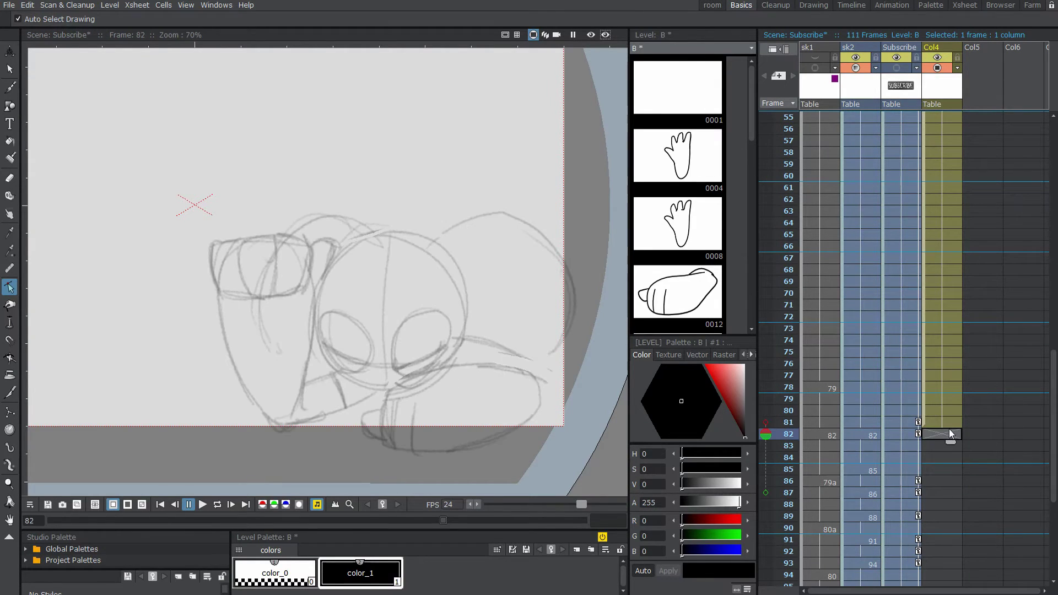
{"action": "left_click", "coordinate": [942, 396]}
{"action": "scroll", "coordinate": [937, 367], "scroll_direction": "up", "scroll_amount": 10}
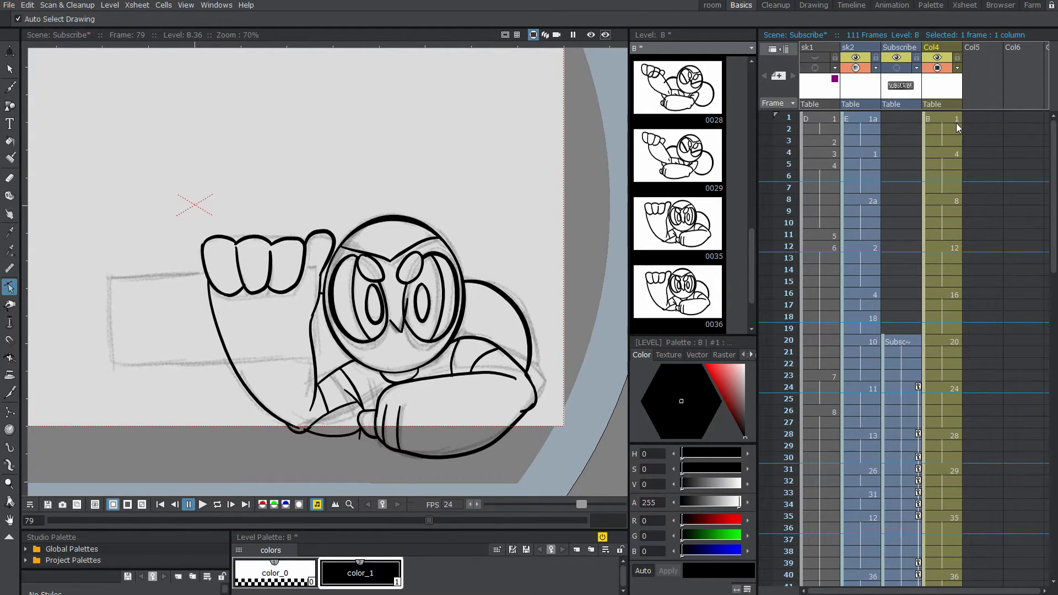
{"action": "scroll", "coordinate": [937, 187], "scroll_direction": "down", "scroll_amount": 11}
{"action": "right_click", "coordinate": [791, 359]}
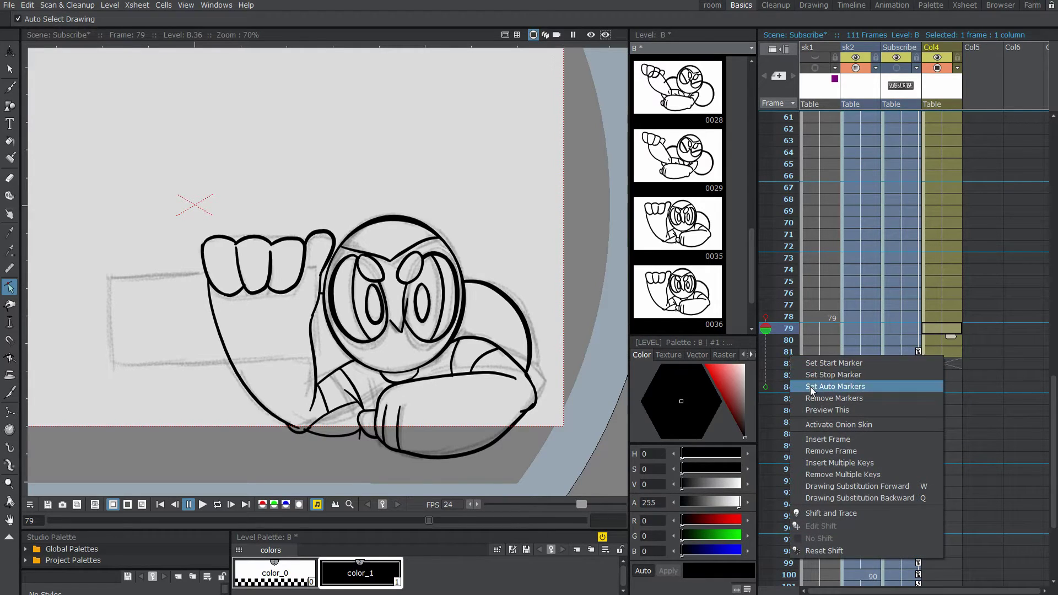
{"action": "left_click", "coordinate": [810, 387]}
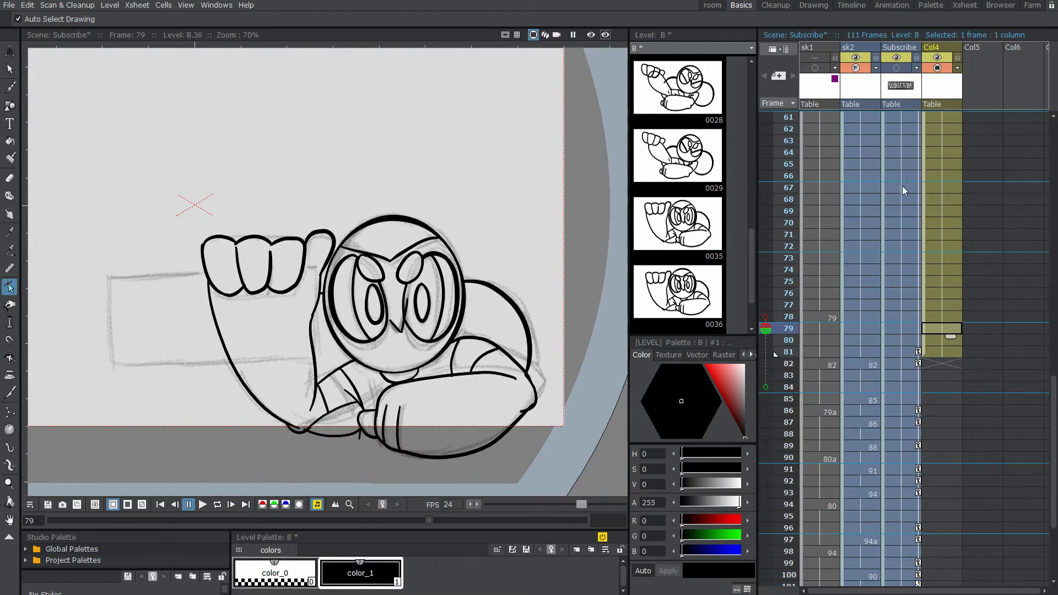
Hide the sk2 rough drawings from the viewer and play the inked animation in a loop from frame 1.
{"action": "scroll", "coordinate": [931, 165], "scroll_direction": "up", "scroll_amount": 11}
{"action": "left_click", "coordinate": [948, 118]}
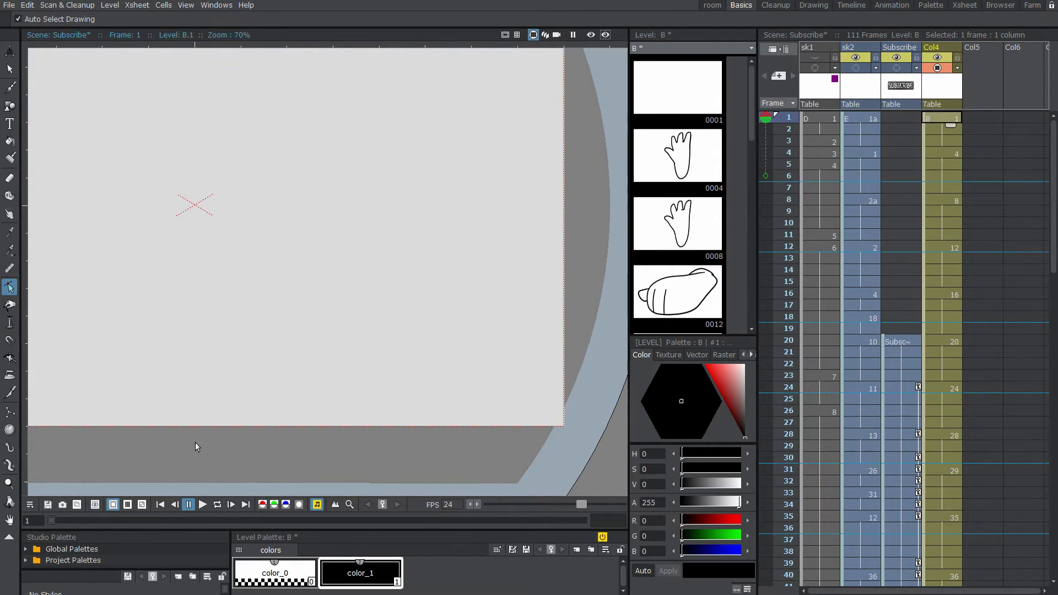
{"action": "left_click", "coordinate": [217, 505]}
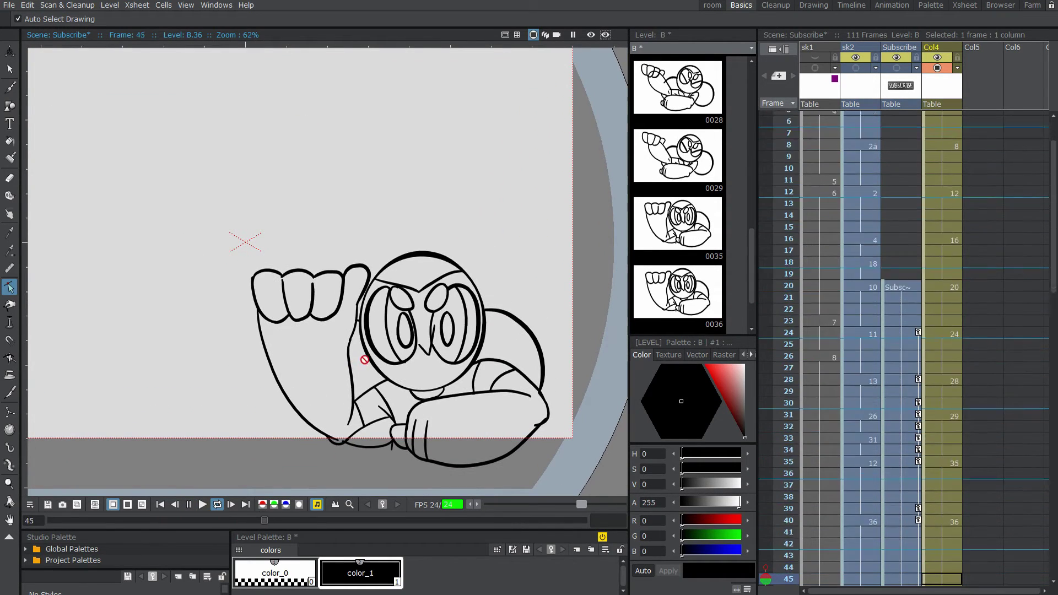
Apply a rough-edged vector brush style to color_1 and show the Subscribe column in the looping preview.
{"action": "left_click", "coordinate": [724, 355]}
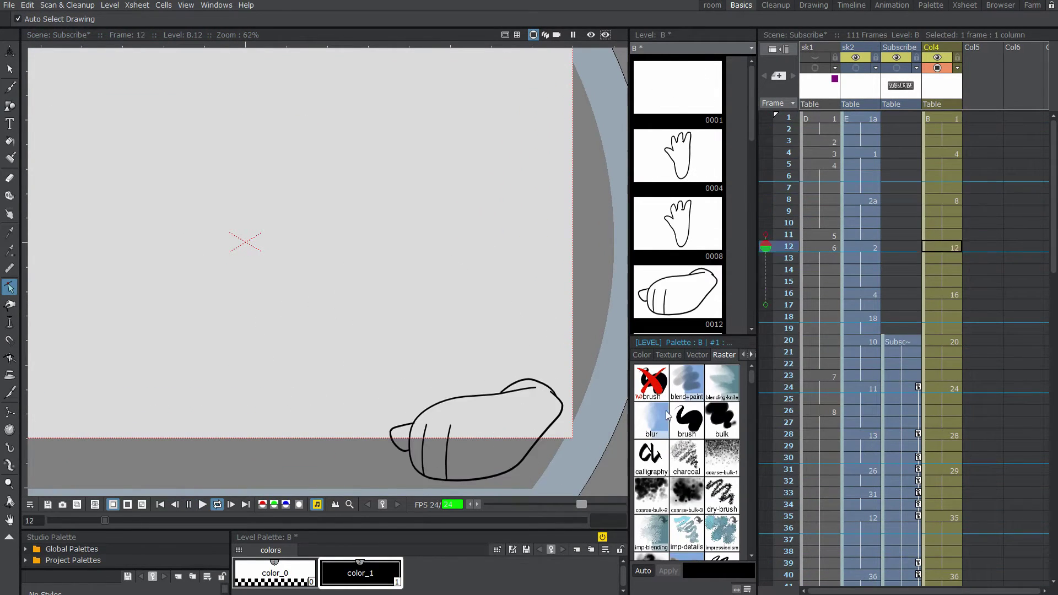
{"action": "left_click", "coordinate": [697, 356]}
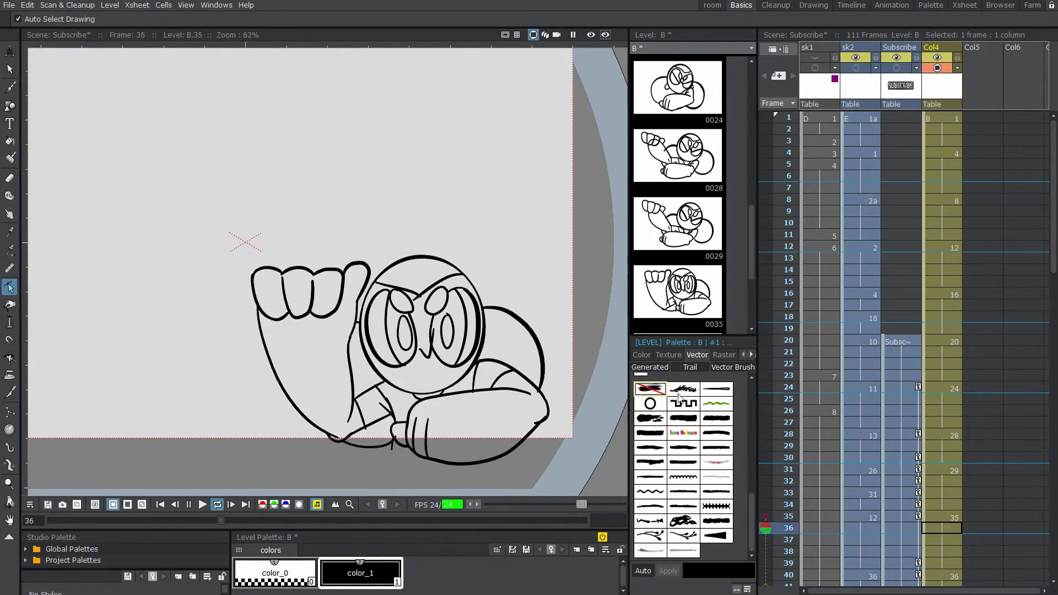
{"action": "left_click", "coordinate": [662, 424]}
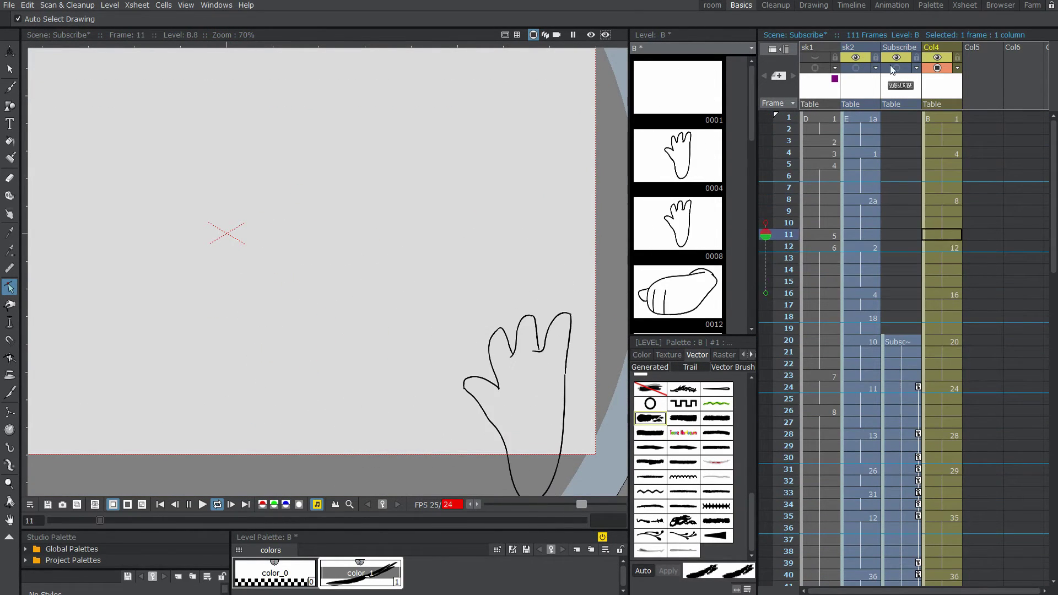
{"action": "left_click", "coordinate": [898, 69]}
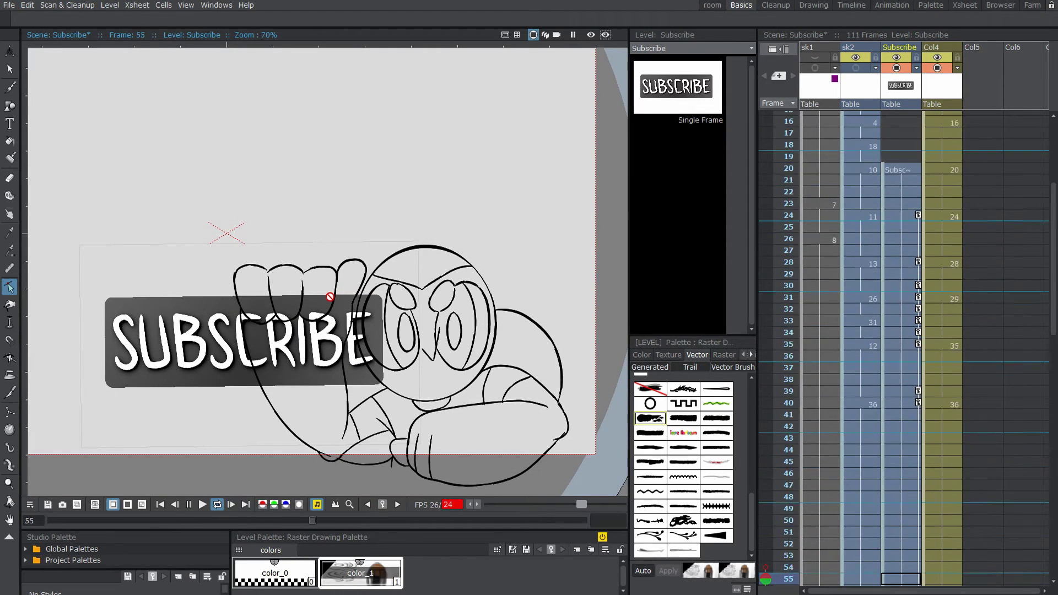